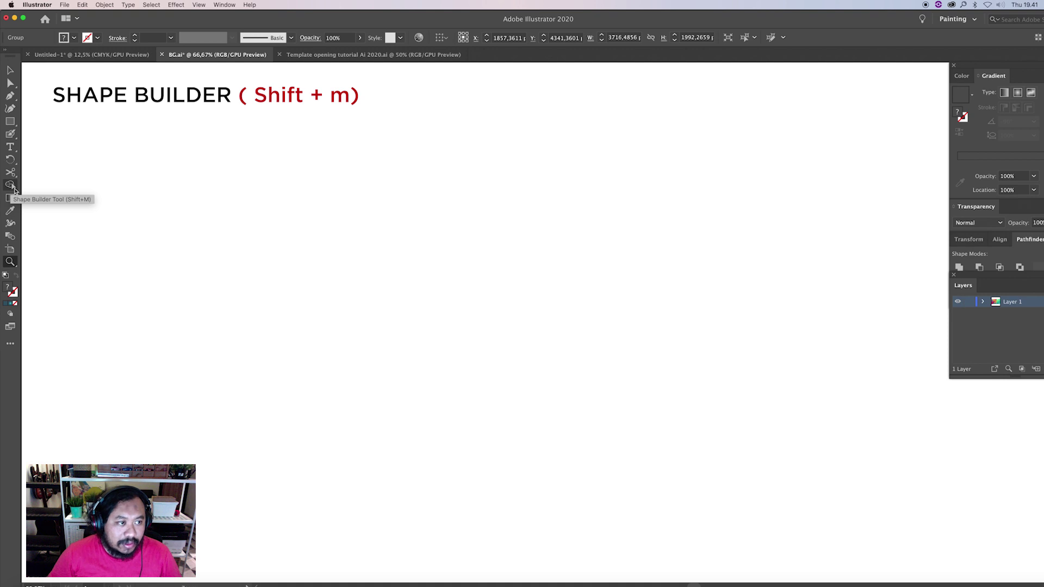
# Draw a teal gradient square and duplicate it into an evenly spaced row of four with Alt-drag and Ctrl+D
pyautogui.click(10, 121)
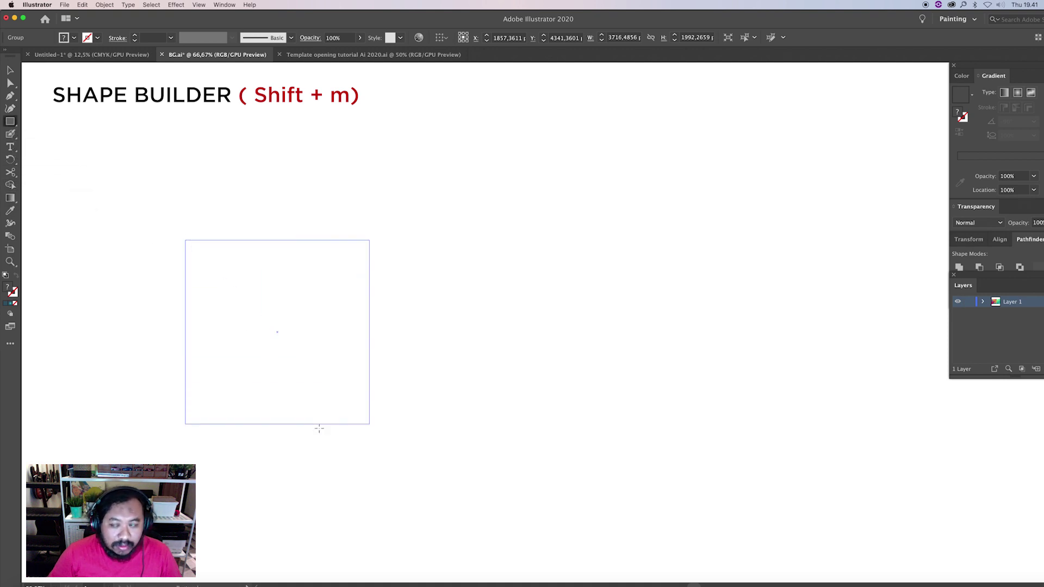
pyautogui.moveTo(187, 241); pyautogui.dragTo(376, 430)
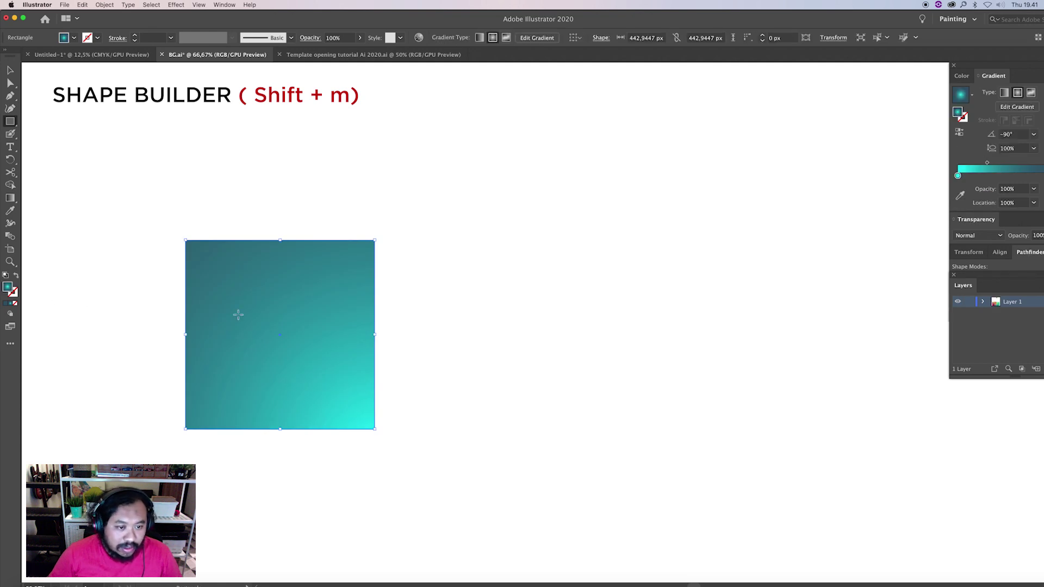
pyautogui.press('v')
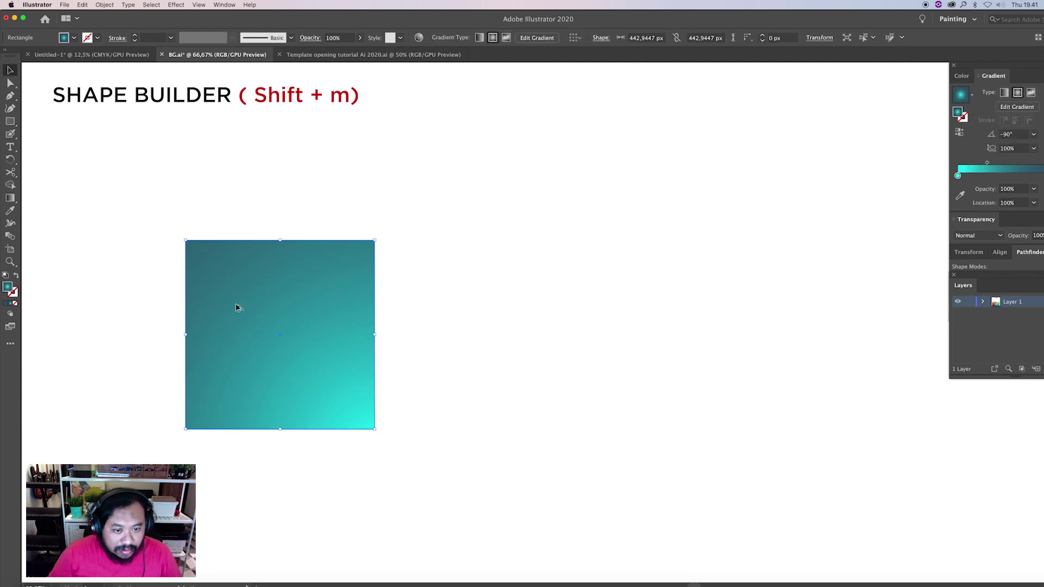
pyautogui.moveTo(237, 308); pyautogui.dragTo(433, 307)
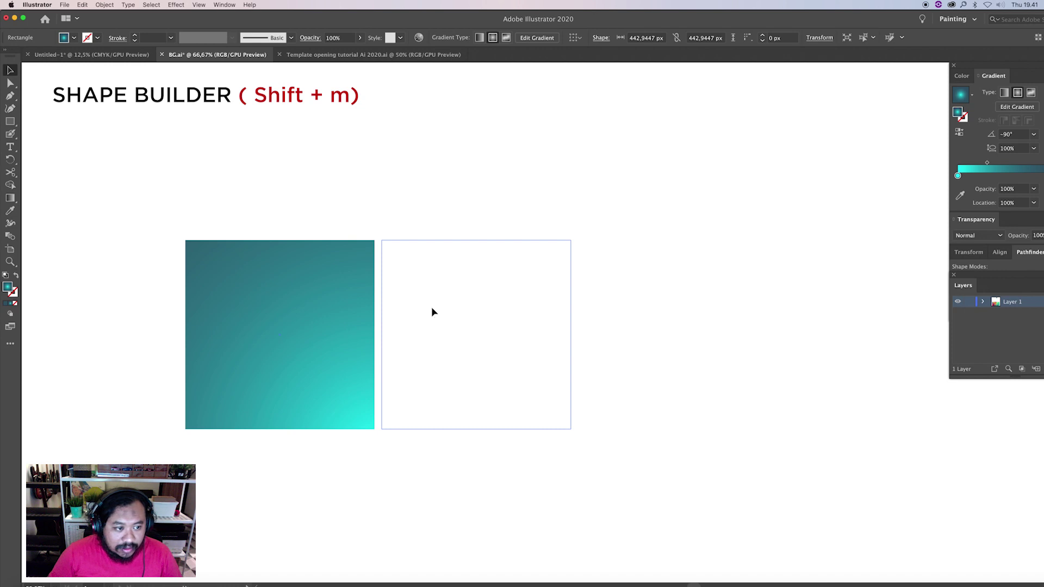
pyautogui.moveTo(590, 301); pyautogui.dragTo(508, 300)
pyautogui.hotkey('ctrl', 'd')
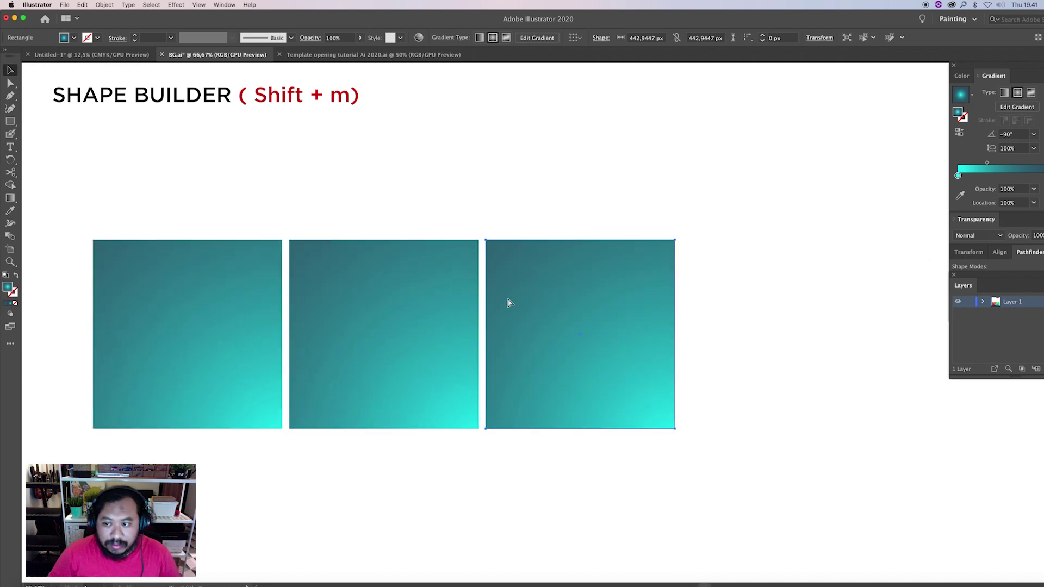
pyautogui.hotkey('ctrl', 'd')
pyautogui.moveTo(599, 309); pyautogui.dragTo(621, 310)
pyautogui.click(459, 205)
pyautogui.click(427, 247)
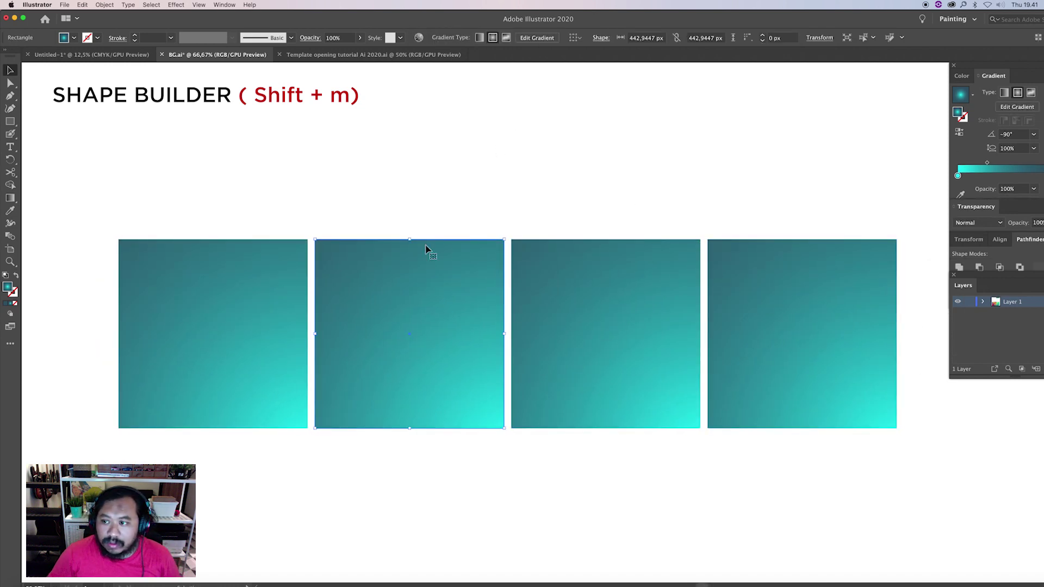
# Make the second square's gradient a deep blue
pyautogui.doubleClick(959, 176)
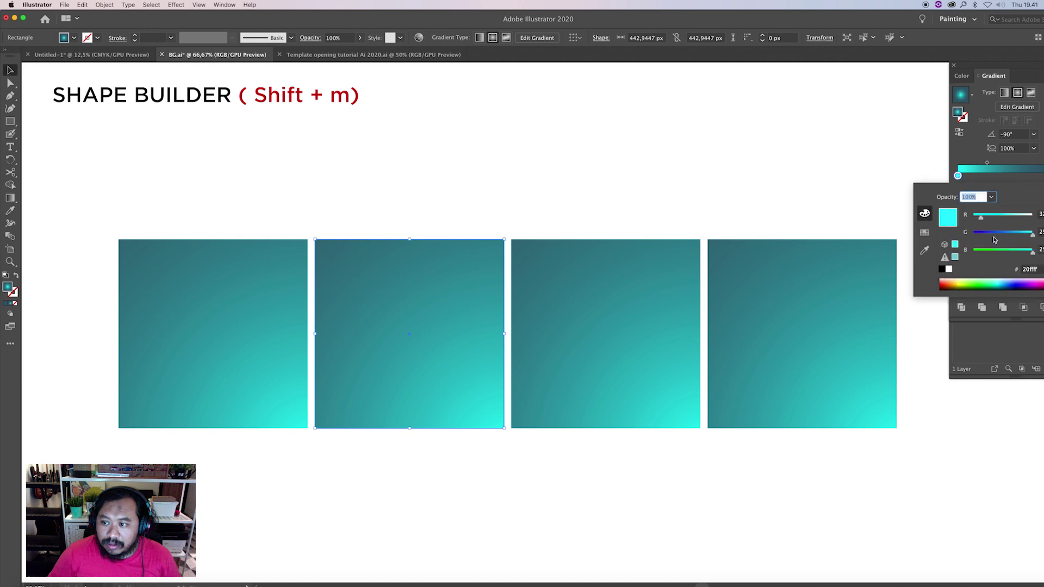
pyautogui.click(998, 234)
pyautogui.moveTo(994, 243); pyautogui.dragTo(982, 243)
pyautogui.click(640, 301)
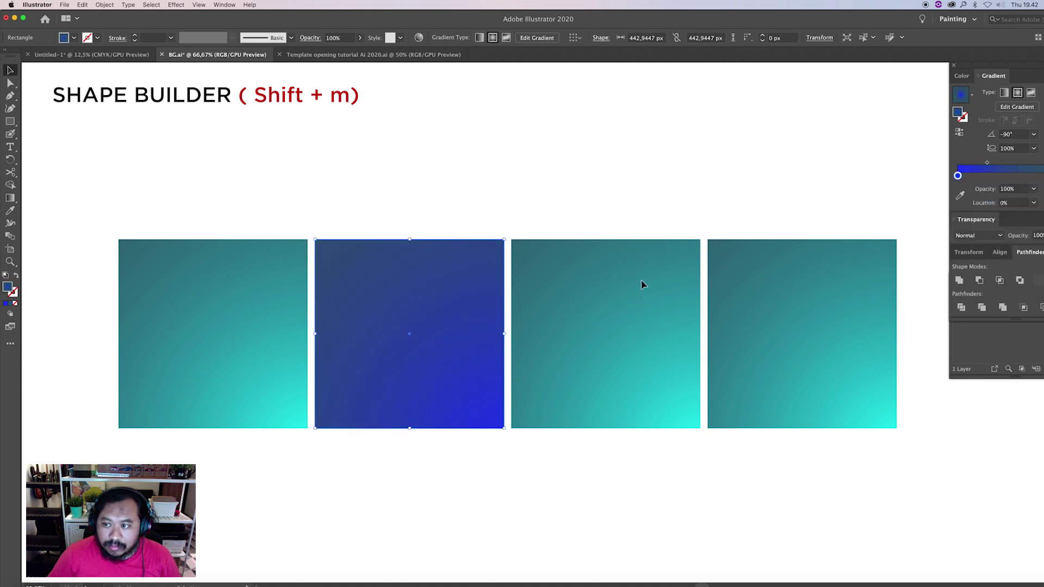
# Give the third square's gradient a pink stop, making it pink-to-teal
pyautogui.click(642, 284)
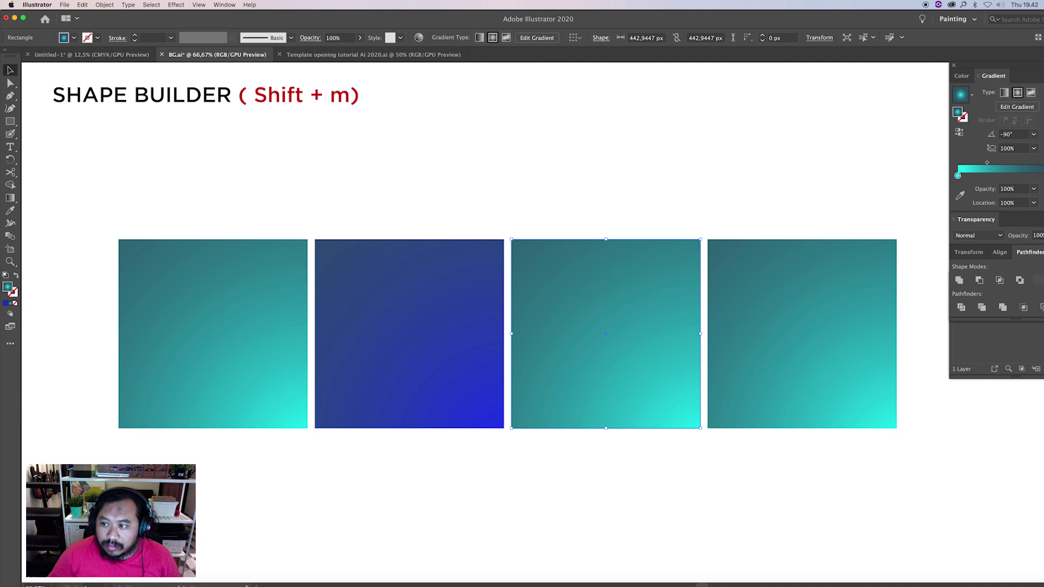
pyautogui.doubleClick(1038, 175)
pyautogui.moveTo(981, 217)
pyautogui.mouseDown()
pyautogui.moveTo(1040, 217)
pyautogui.moveTo(984, 234)
pyautogui.mouseUp()
pyautogui.click(821, 282)
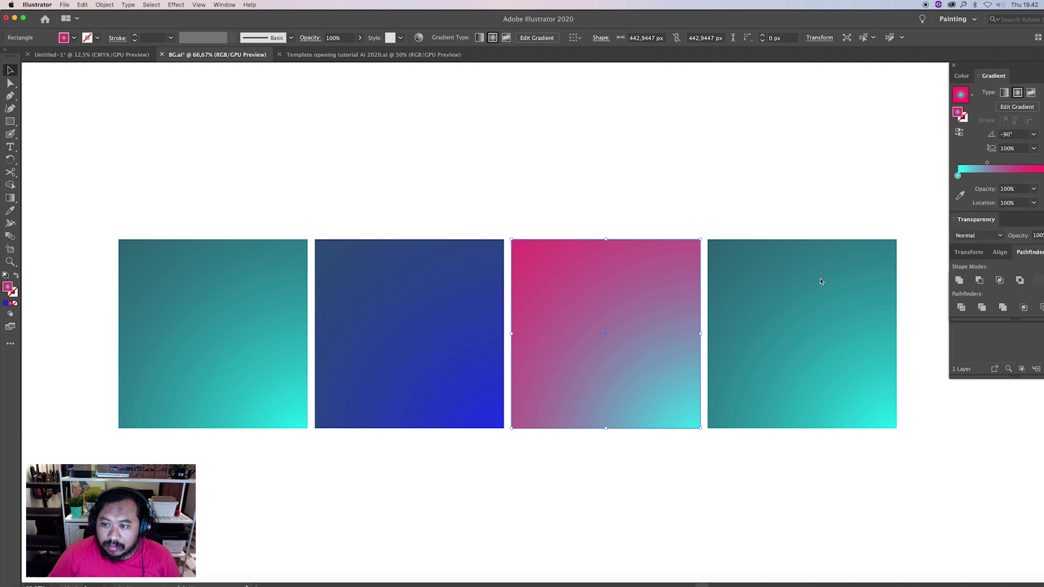
# Set the fourth square's first gradient stop to yellow
pyautogui.click(858, 282)
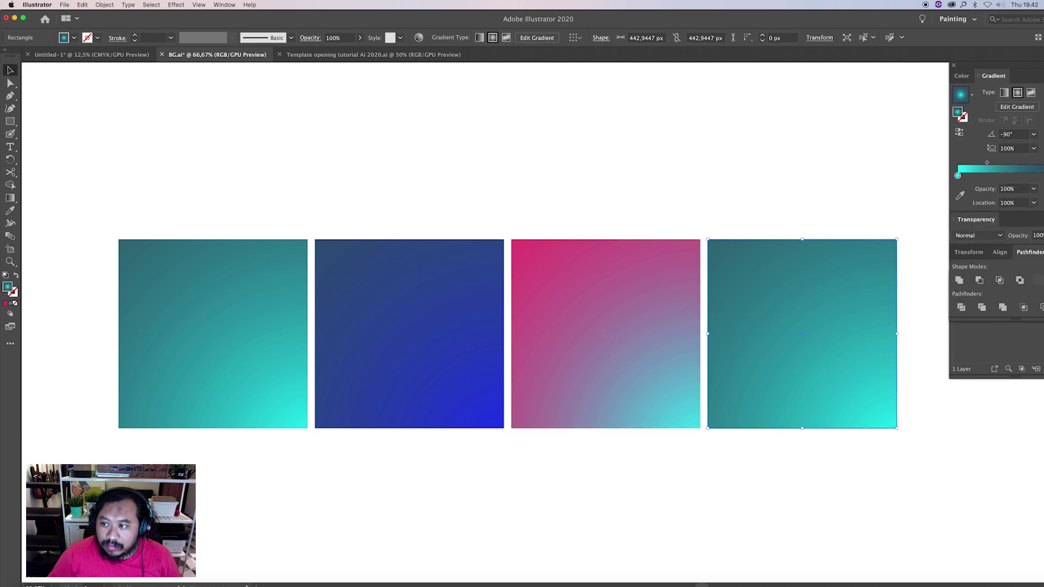
pyautogui.doubleClick(1039, 176)
pyautogui.moveTo(981, 216)
pyautogui.mouseDown()
pyautogui.moveTo(1034, 217)
pyautogui.moveTo(973, 234)
pyautogui.mouseUp()
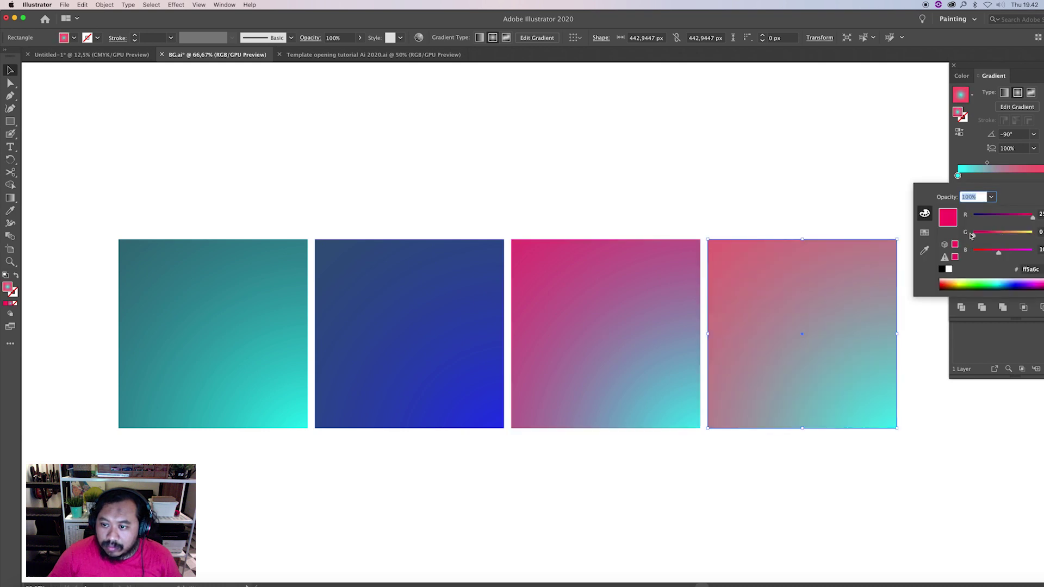
pyautogui.click(1006, 233)
pyautogui.click(1032, 234)
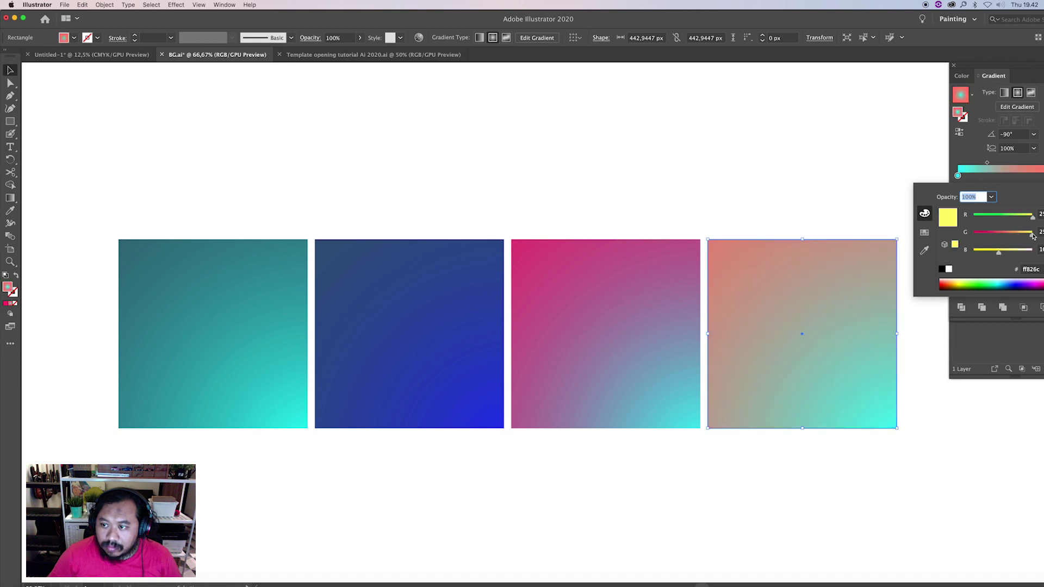
pyautogui.click(959, 176)
# Set the fourth square's other gradient stop to red
pyautogui.doubleClick(958, 176)
pyautogui.click(949, 282)
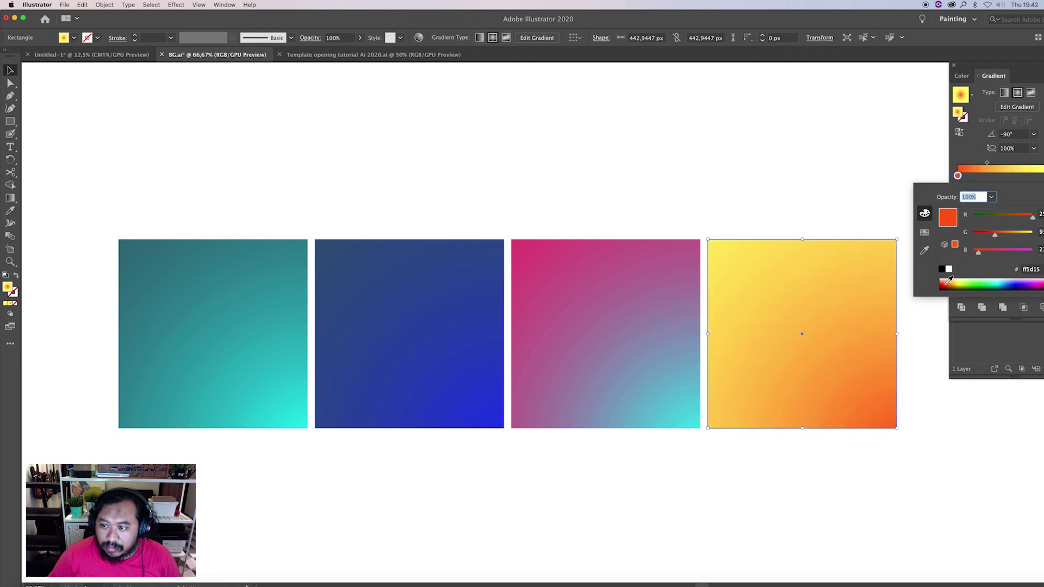
pyautogui.moveTo(995, 234); pyautogui.dragTo(977, 234)
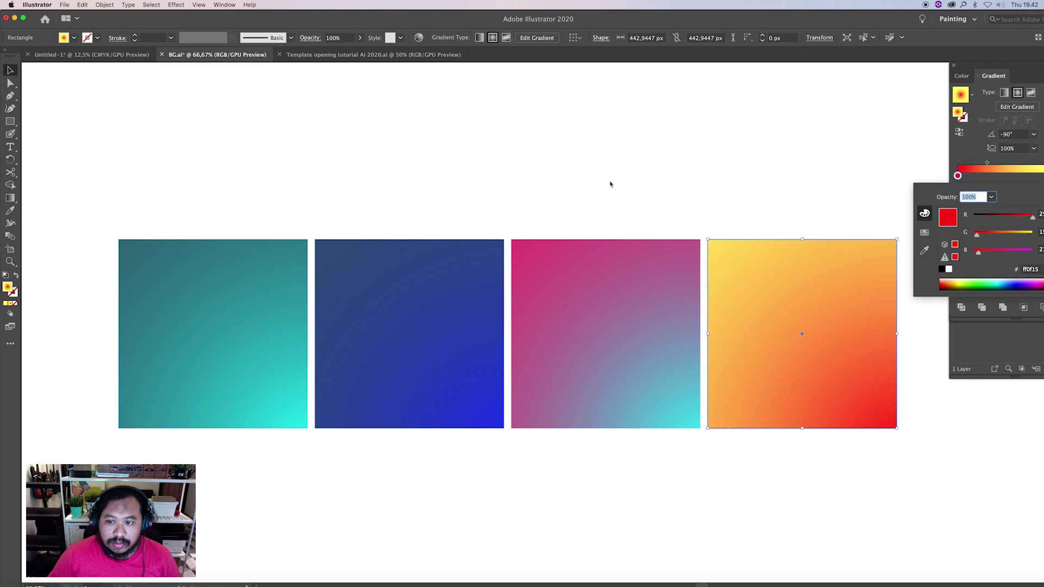
pyautogui.click(667, 202)
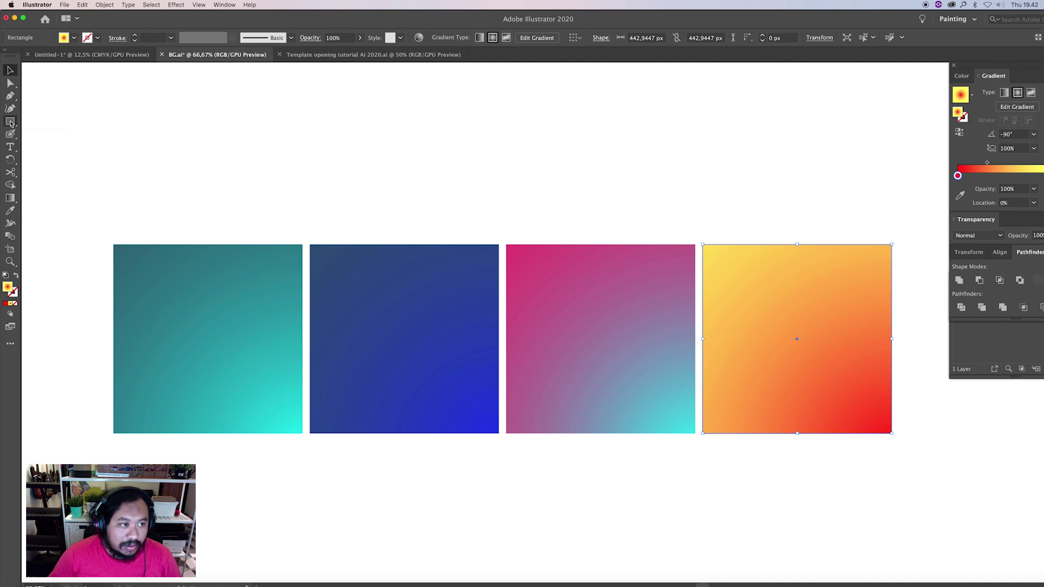
pyautogui.moveTo(10, 123); pyautogui.dragTo(52, 133)
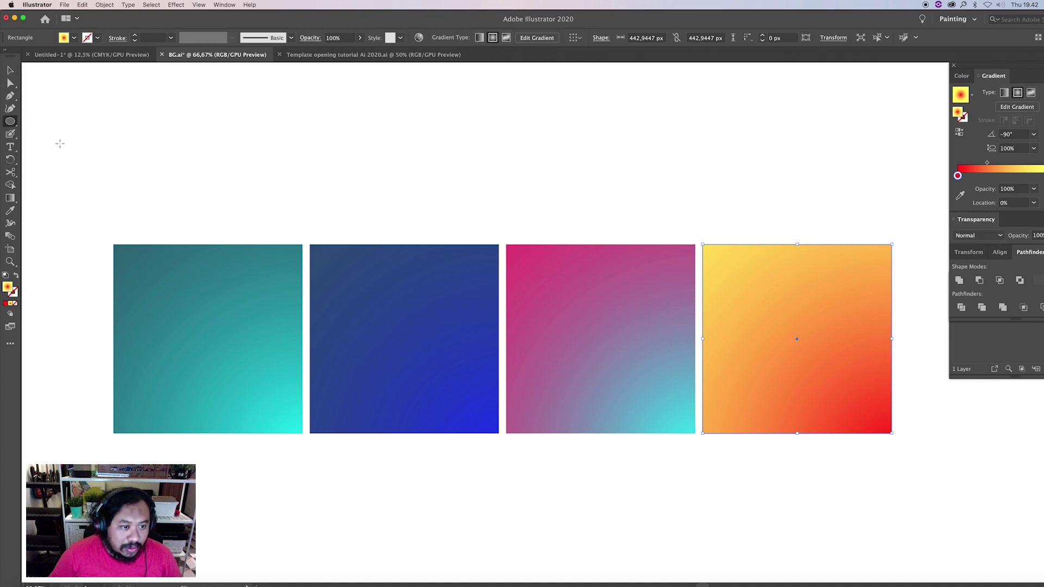
# Draw a circle centred on the teal square's top edge and select it together with the square
pyautogui.moveTo(156, 189); pyautogui.dragTo(269, 303)
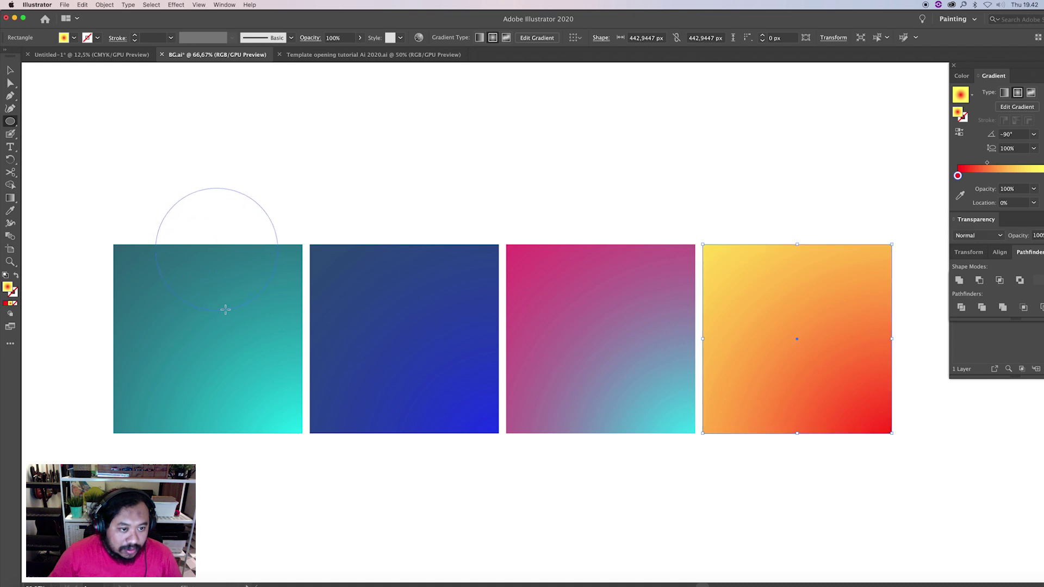
pyautogui.press('v')
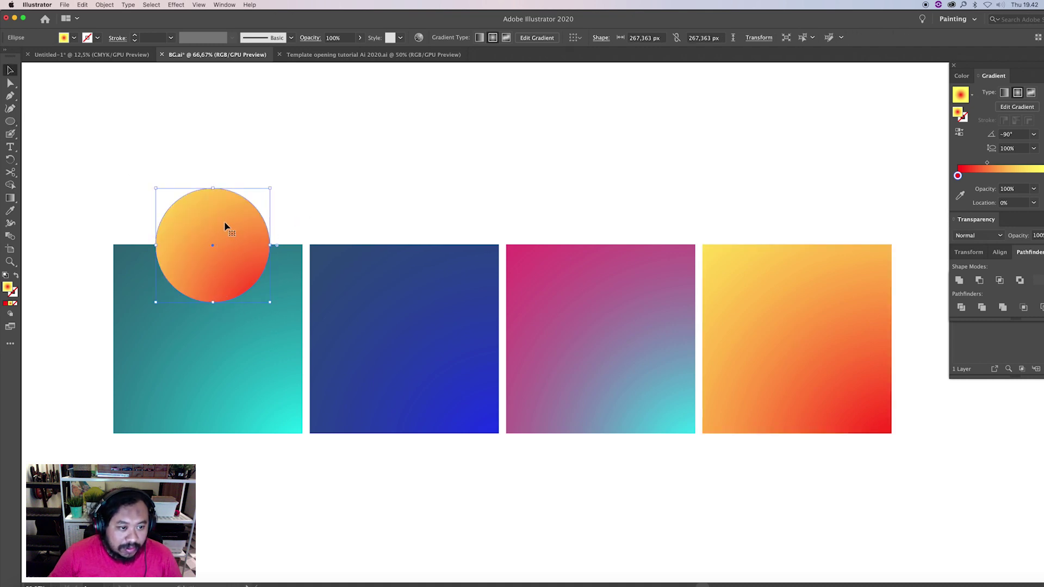
pyautogui.moveTo(229, 228); pyautogui.dragTo(224, 229)
pyautogui.moveTo(118, 146)
pyautogui.mouseDown()
pyautogui.moveTo(290, 497)
pyautogui.moveTo(299, 494)
pyautogui.mouseUp()
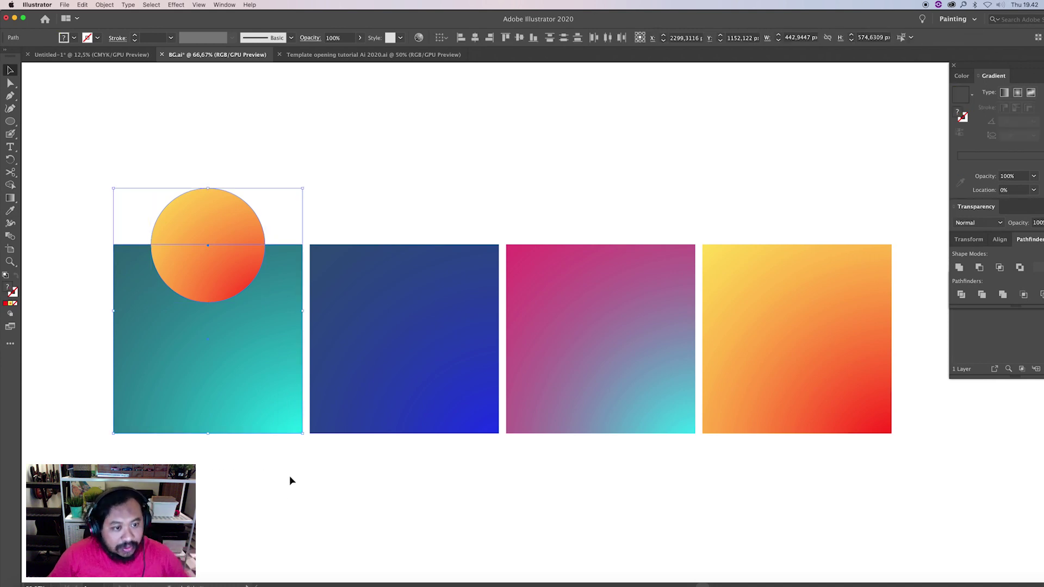
# Split the circle into upper and lower halves with Shape Builder, each with a radial yellow-red gradient
pyautogui.hotkey('shift', 'm')
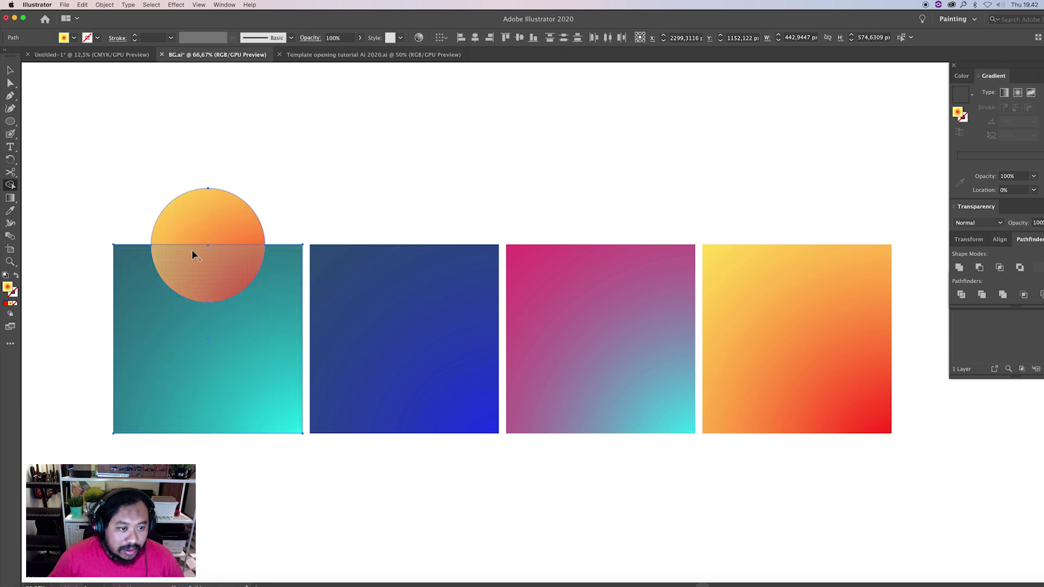
pyautogui.click(216, 258)
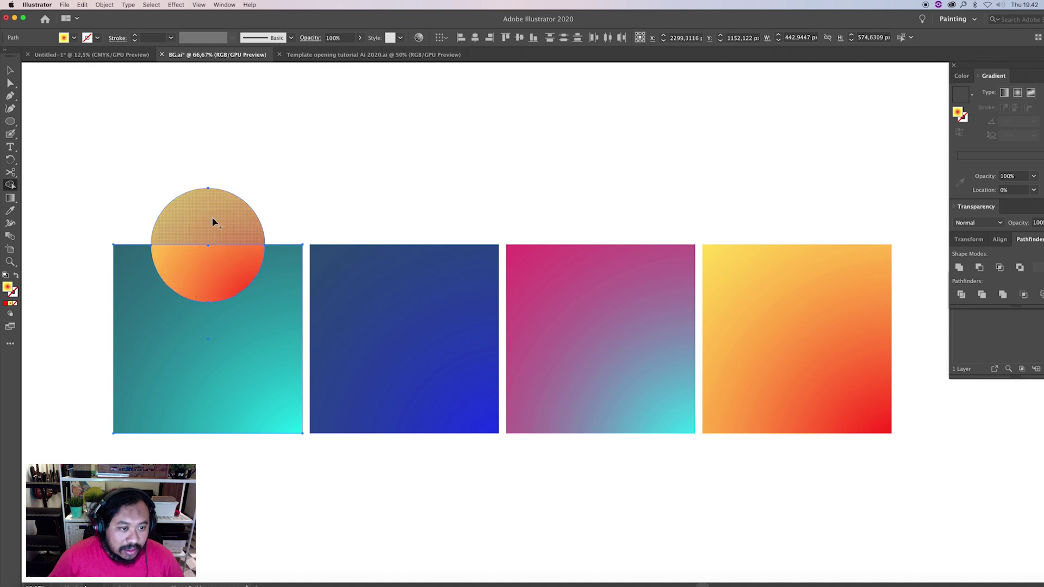
pyautogui.click(212, 222)
pyautogui.click(215, 259)
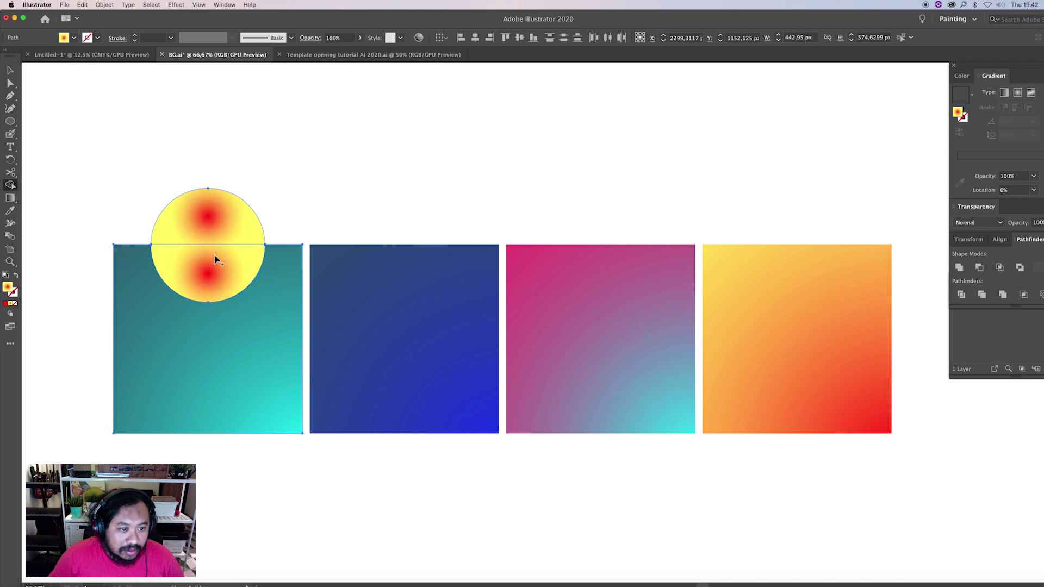
pyautogui.click(217, 321)
pyautogui.press('a')
pyautogui.click(268, 179)
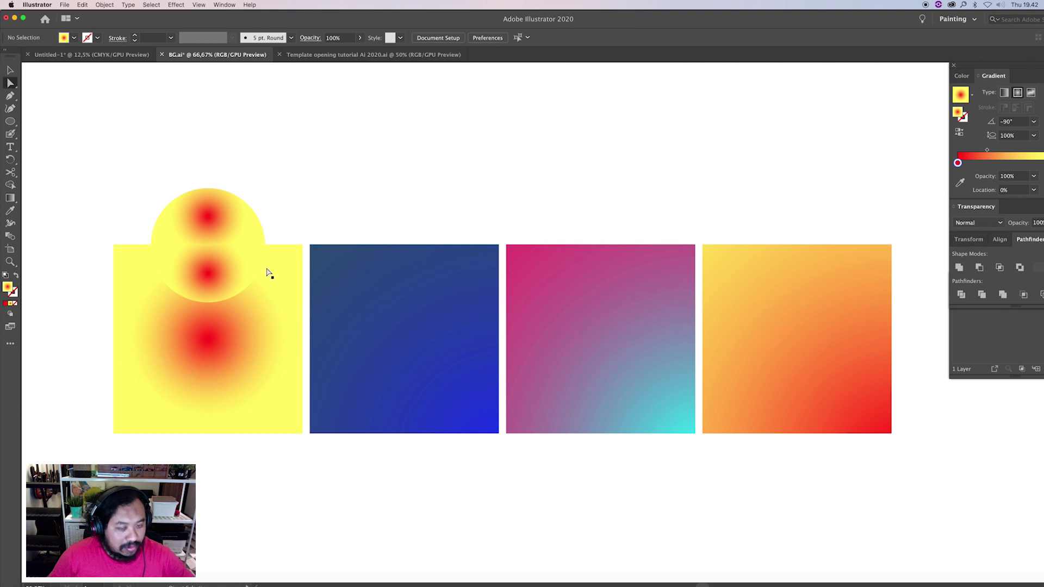
pyautogui.click(266, 271)
pyautogui.hotkey('ctrl', 'z')
pyautogui.click(211, 261)
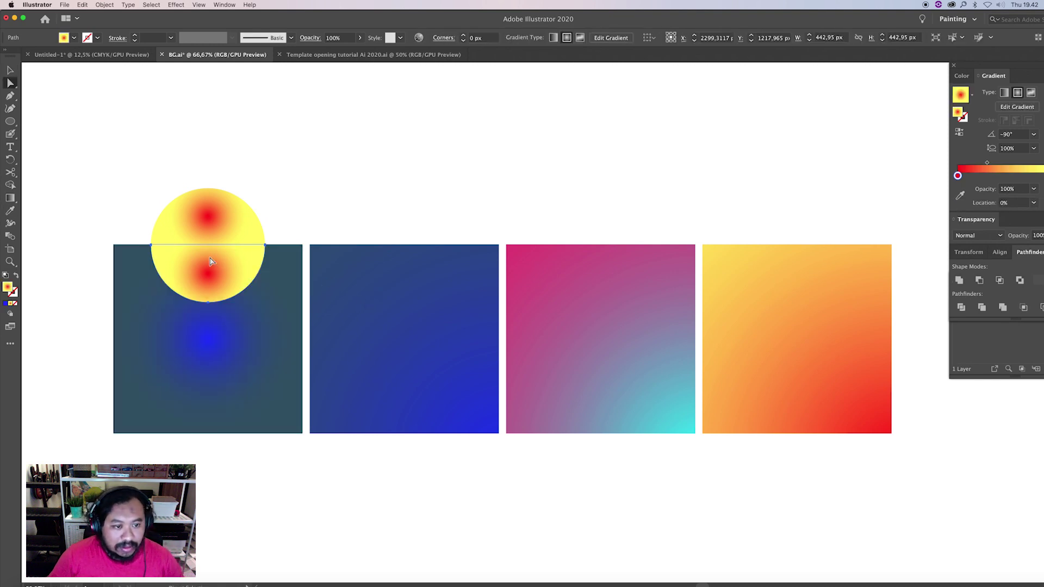
pyautogui.press('i')
pyautogui.click(541, 305)
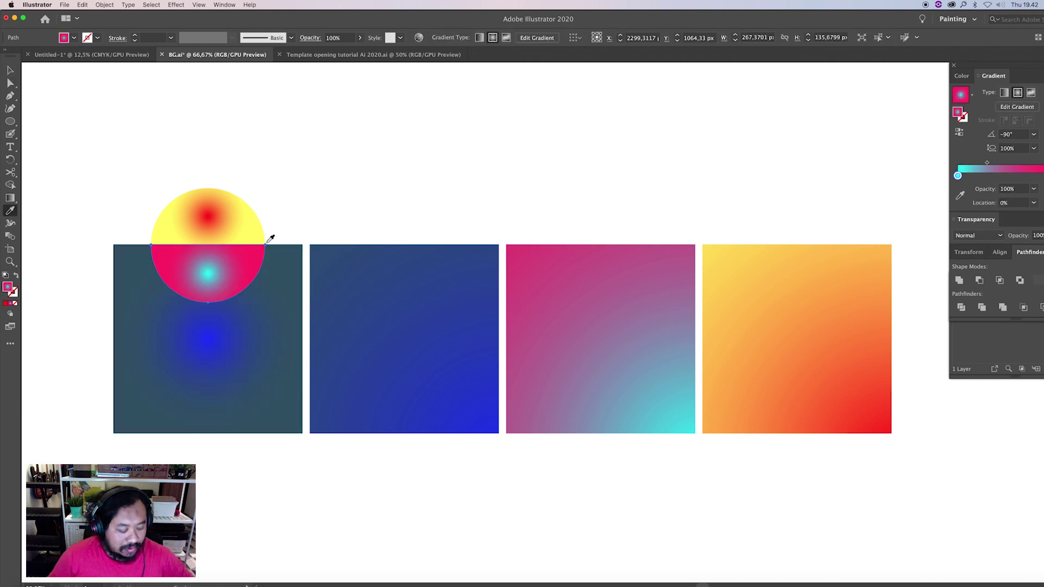
pyautogui.click(664, 326)
pyautogui.click(10, 198)
pyautogui.moveTo(209, 177); pyautogui.dragTo(208, 456)
pyautogui.press('a')
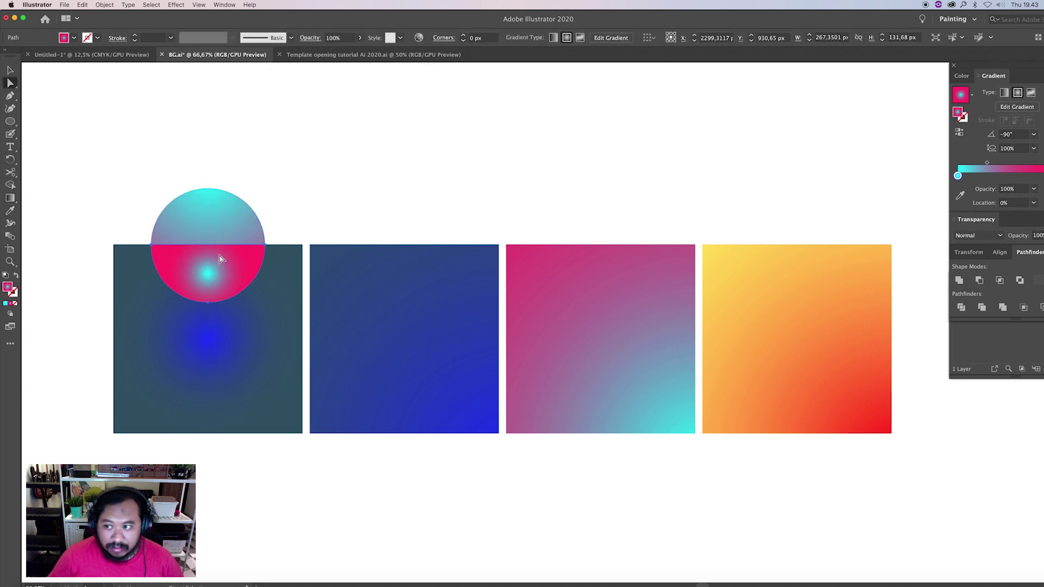
pyautogui.press('i')
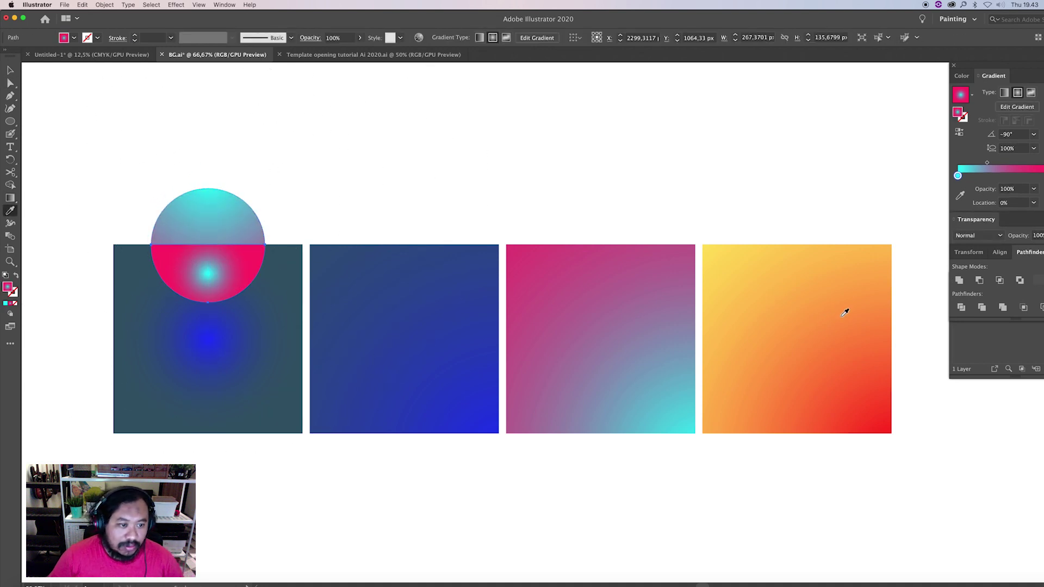
pyautogui.click(845, 305)
pyautogui.click(10, 198)
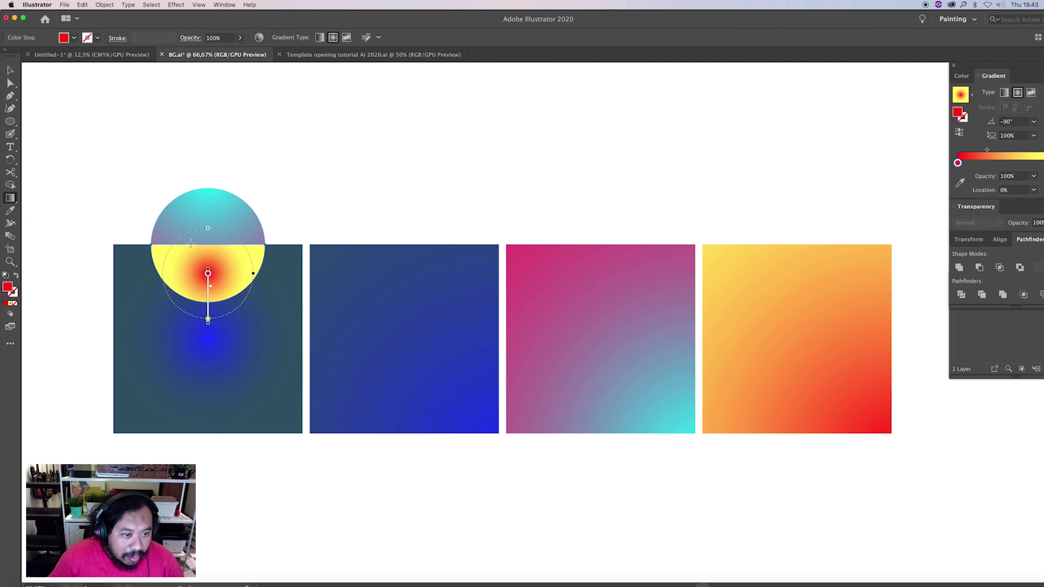
pyautogui.moveTo(201, 235); pyautogui.dragTo(200, 357)
pyautogui.press('v')
pyautogui.click(324, 233)
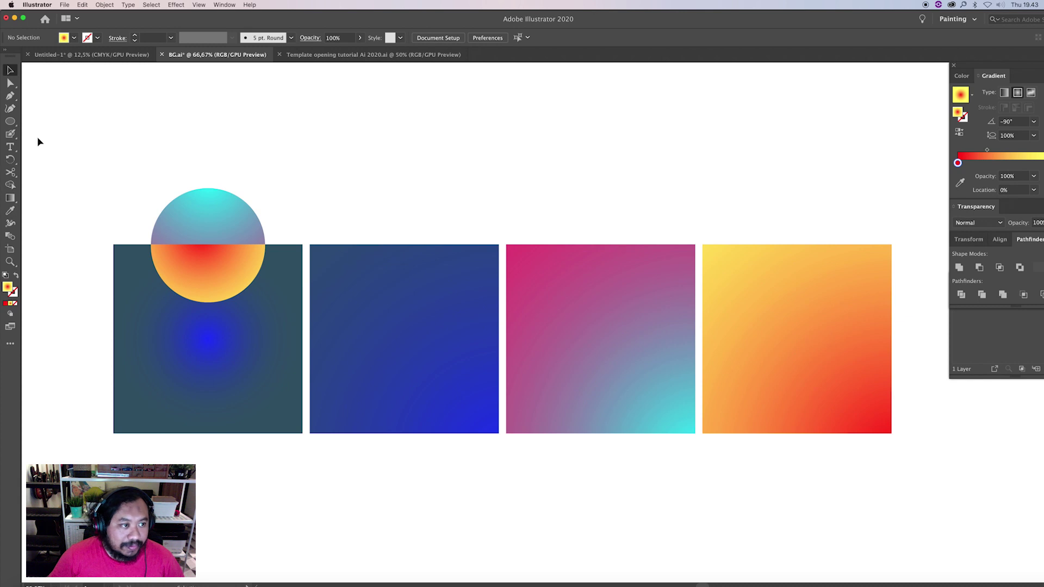
pyautogui.click(10, 122)
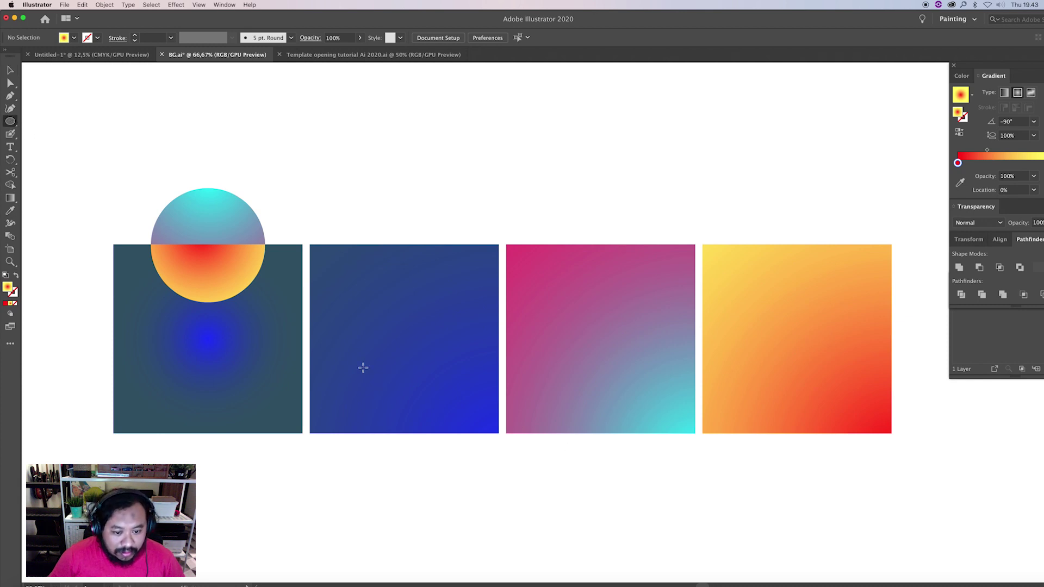
pyautogui.moveTo(347, 356); pyautogui.dragTo(429, 490)
pyautogui.hotkey('ctrl', 'z')
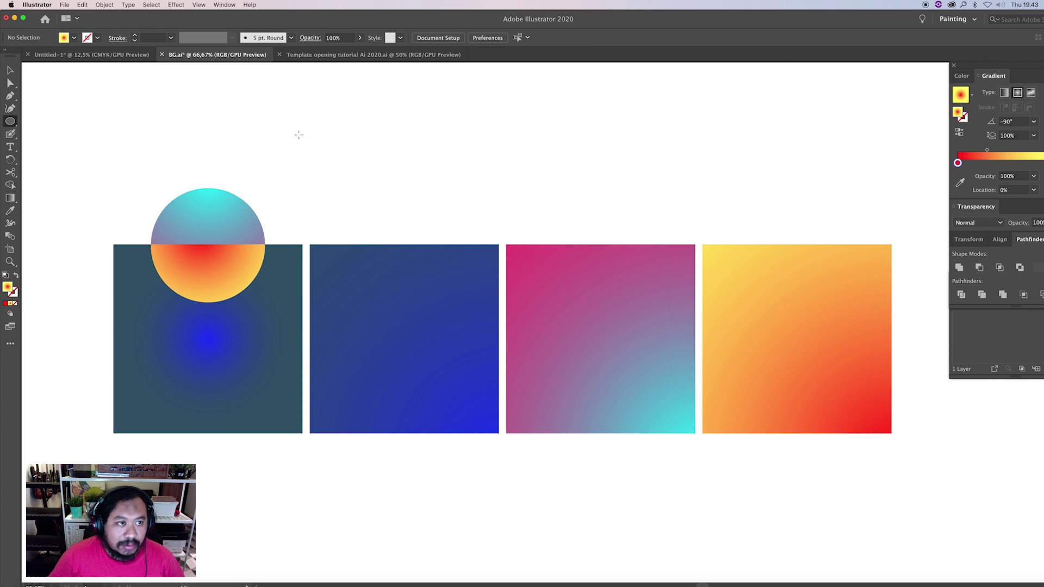
pyautogui.click(104, 6)
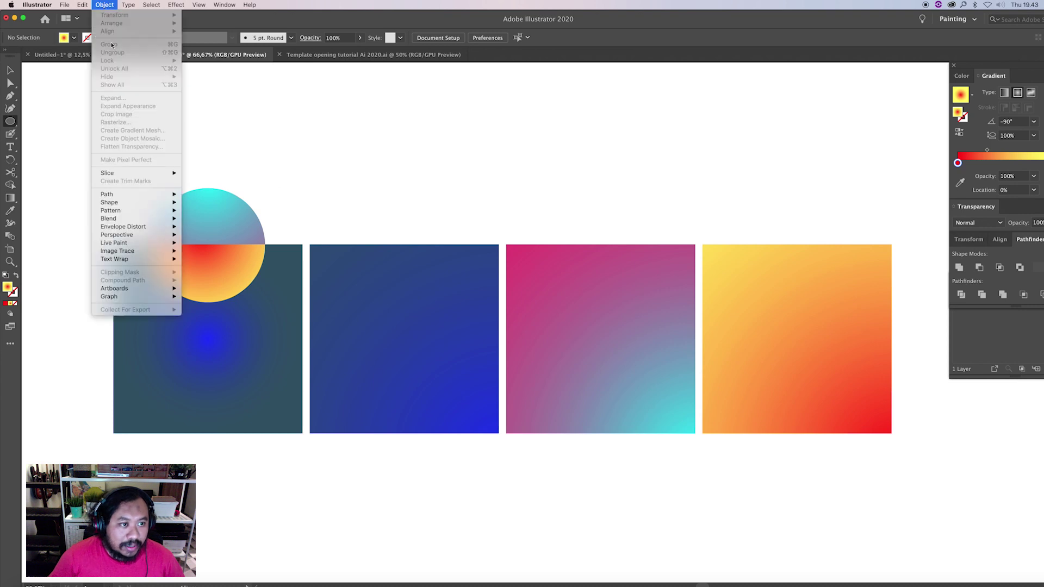
pyautogui.click(293, 168)
pyautogui.write('v')
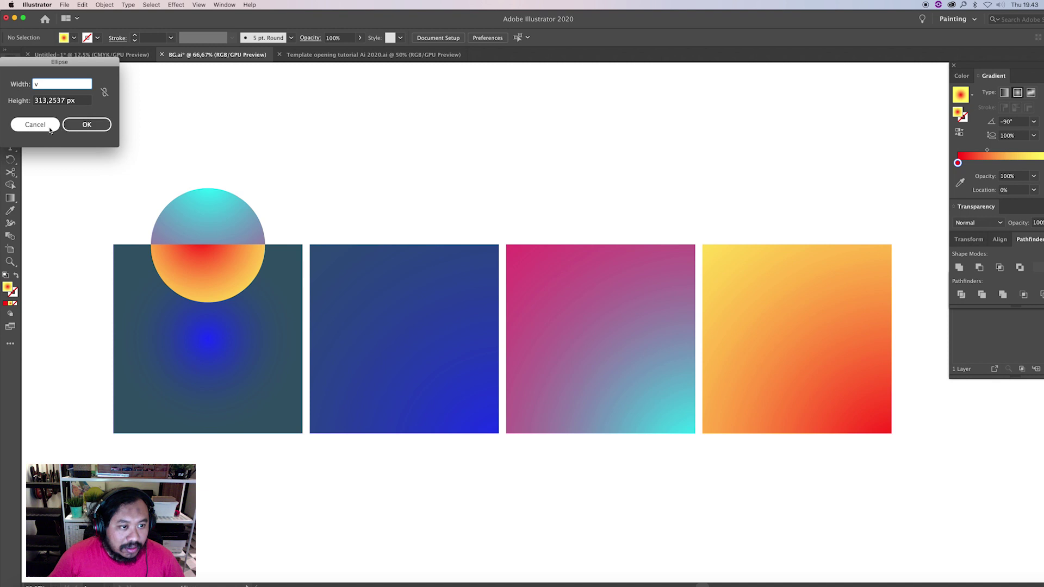
pyautogui.press('Escape')
pyautogui.press('v')
pyautogui.click(228, 266)
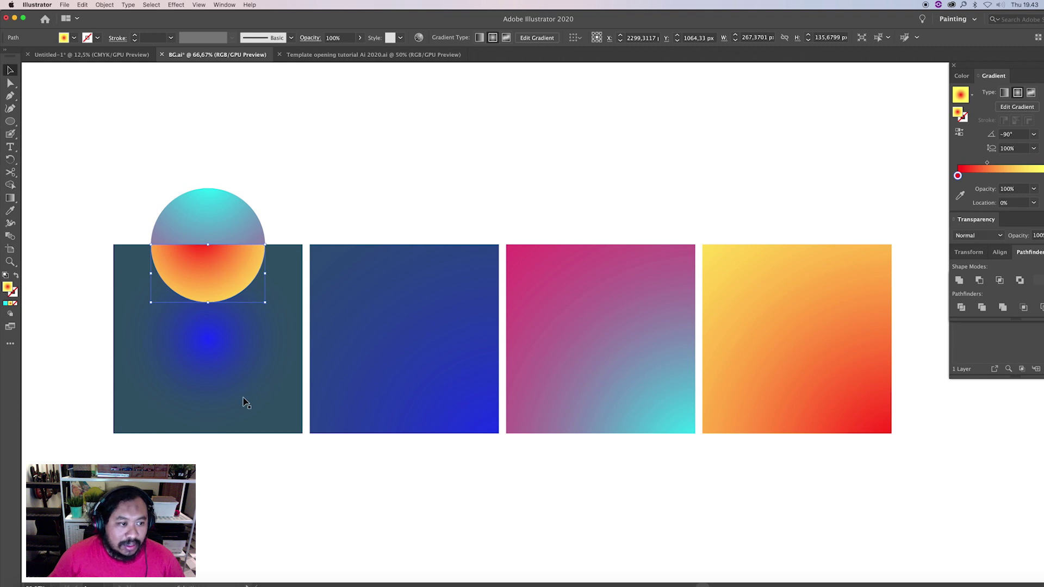
pyautogui.click(229, 400)
pyautogui.press('g')
# Stretch the first square's radial gradient to widen its glow
pyautogui.moveTo(213, 399); pyautogui.dragTo(212, 471)
pyautogui.press('v')
pyautogui.click(328, 199)
# Draw a circle overlapping the blue square's bottom edge
pyautogui.press('l')
pyautogui.moveTo(344, 358); pyautogui.dragTo(465, 478)
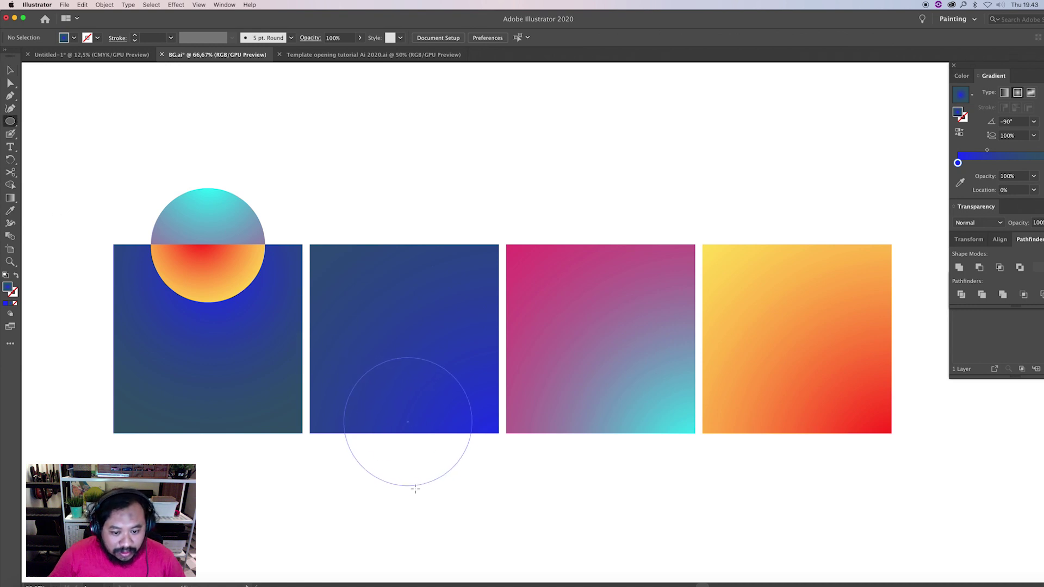
pyautogui.press('v')
pyautogui.moveTo(410, 424); pyautogui.dragTo(410, 436)
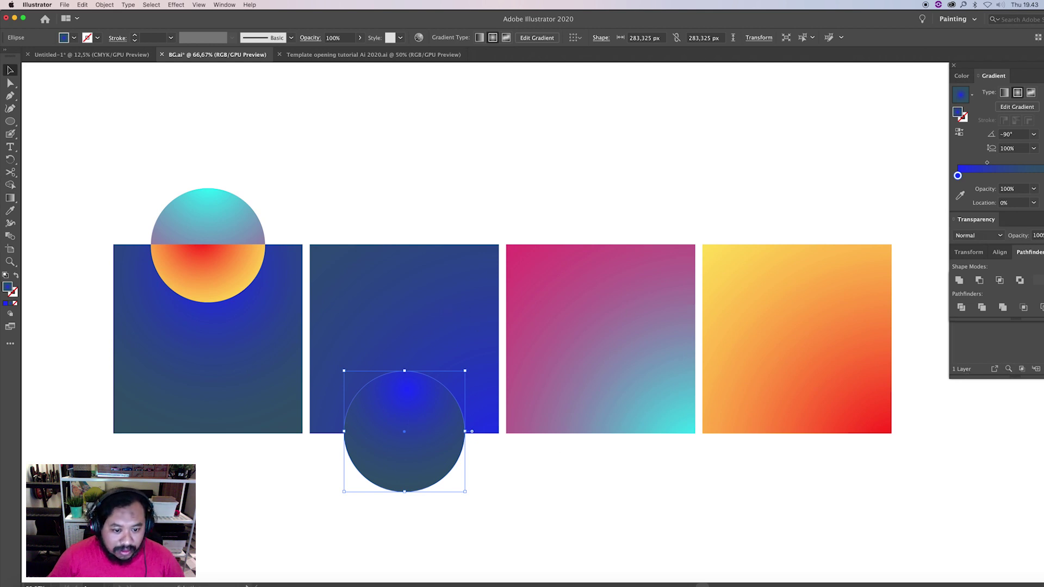
# Merge the circle and the blue square into one shape with Shape Builder
pyautogui.keyDown('shift'); pyautogui.click(412, 343); pyautogui.keyUp('shift')
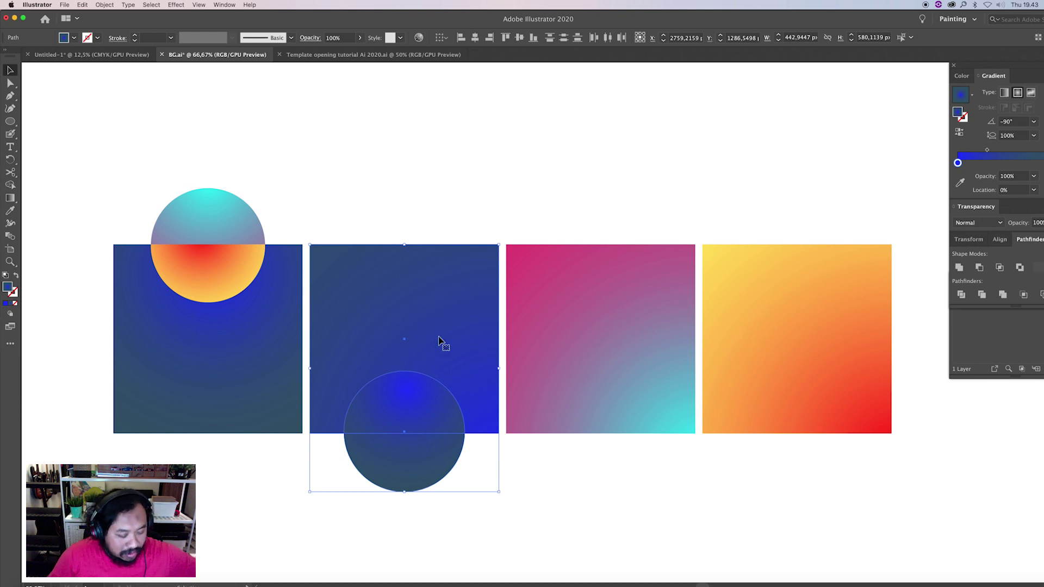
pyautogui.hotkey('shift', 'm')
pyautogui.moveTo(403, 262)
pyautogui.mouseDown()
pyautogui.moveTo(399, 522)
pyautogui.moveTo(407, 522)
pyautogui.mouseUp()
pyautogui.press('v')
pyautogui.press('super+shift+a')
pyautogui.click(419, 371)
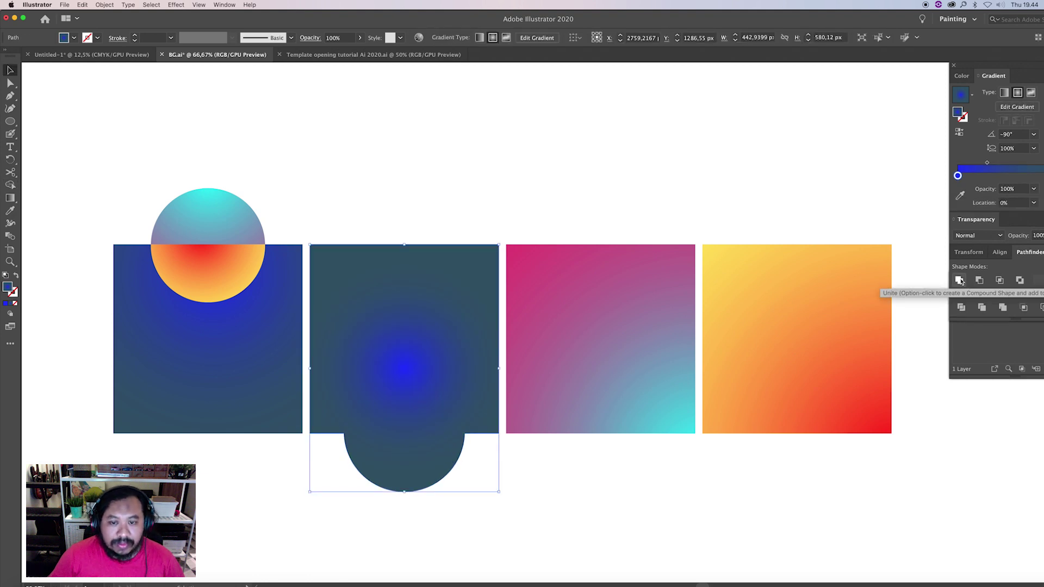
pyautogui.press('super+shift+a')
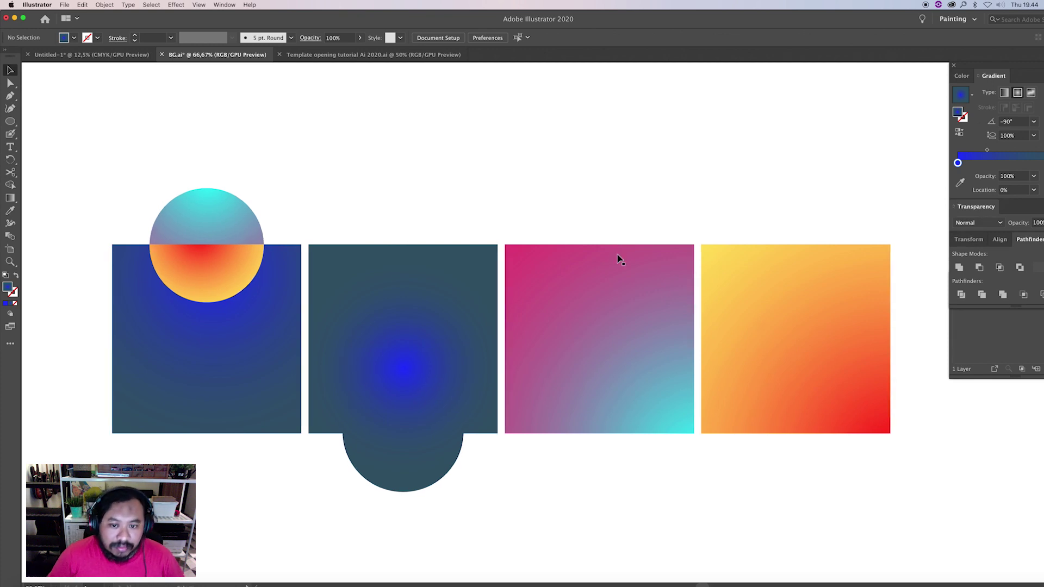
pyautogui.click(629, 273)
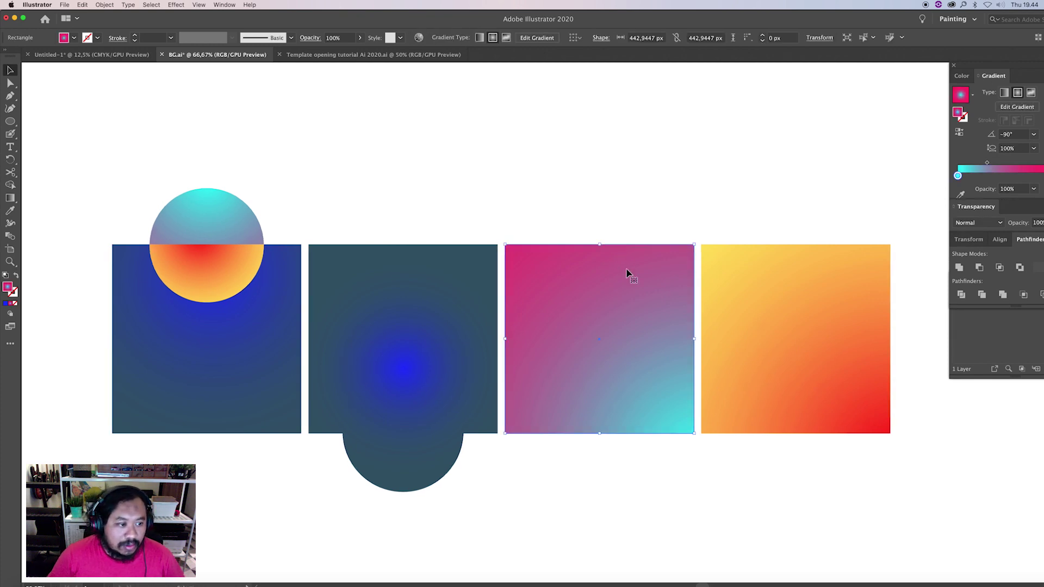
# Give the pink square a 5 pt blue stroke
pyautogui.click(5, 303)
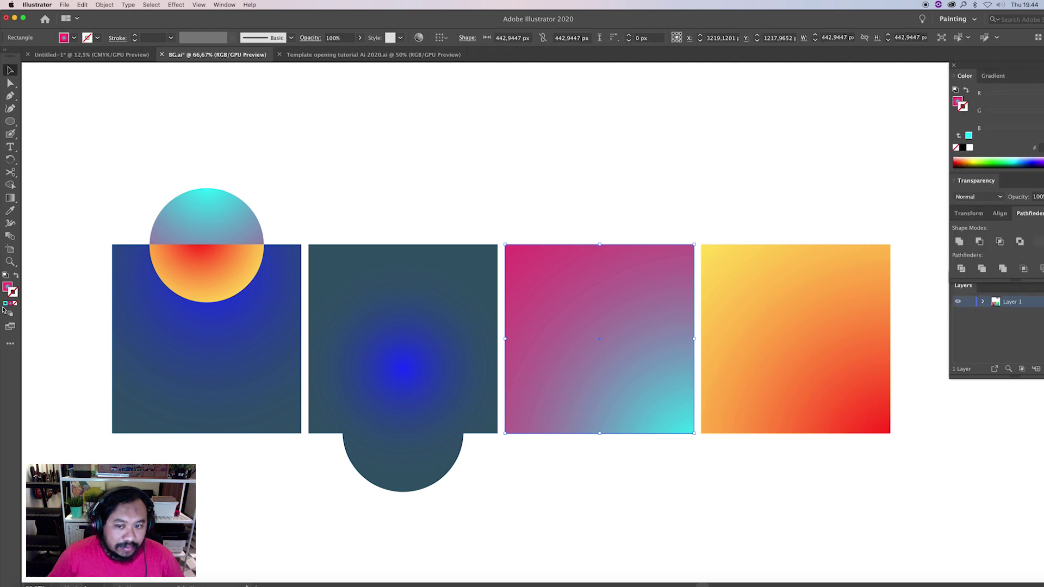
pyautogui.click(6, 304)
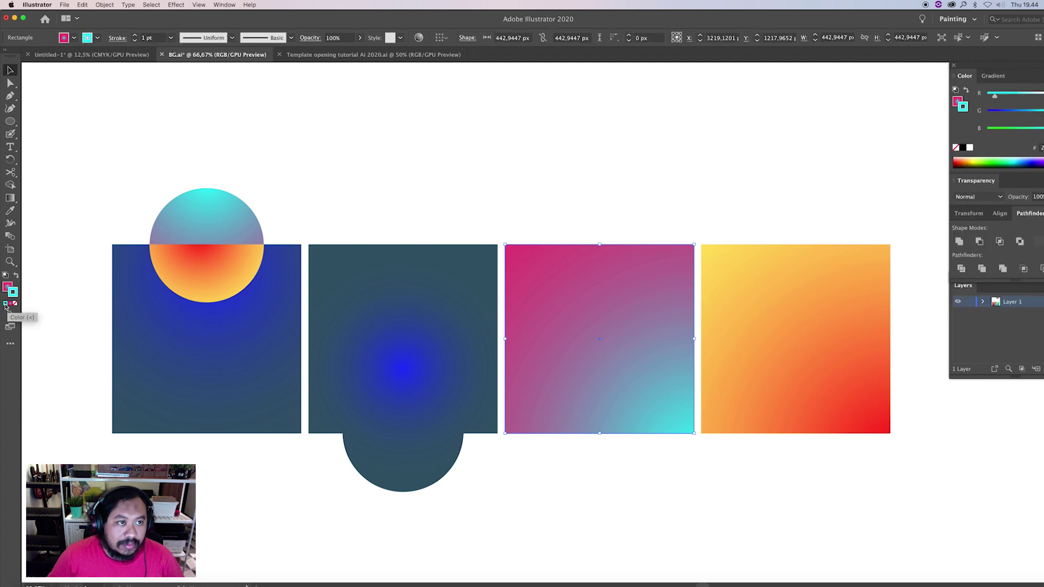
pyautogui.click(171, 37)
pyautogui.click(184, 131)
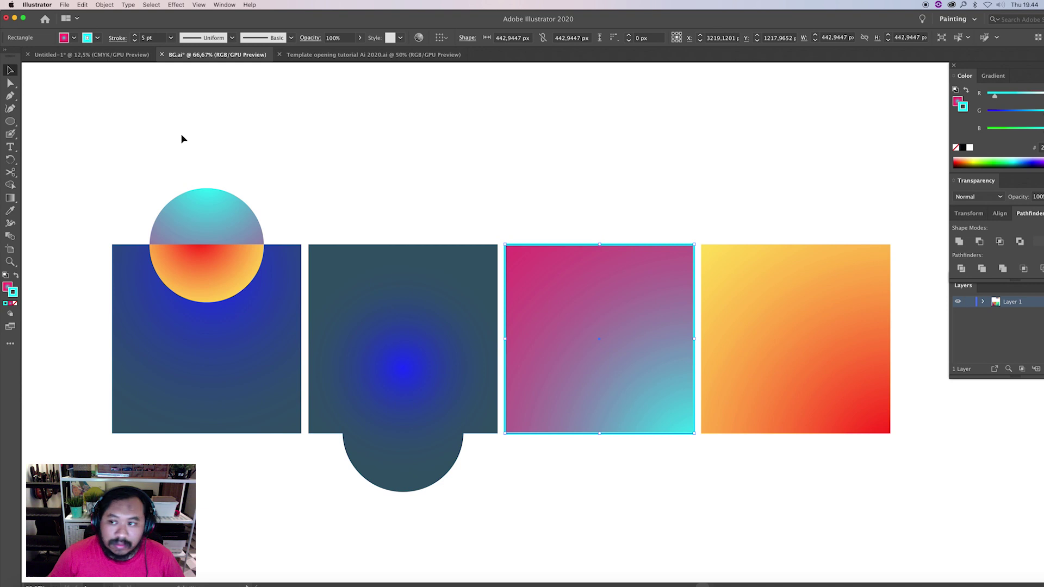
pyautogui.moveTo(1007, 114); pyautogui.dragTo(977, 116)
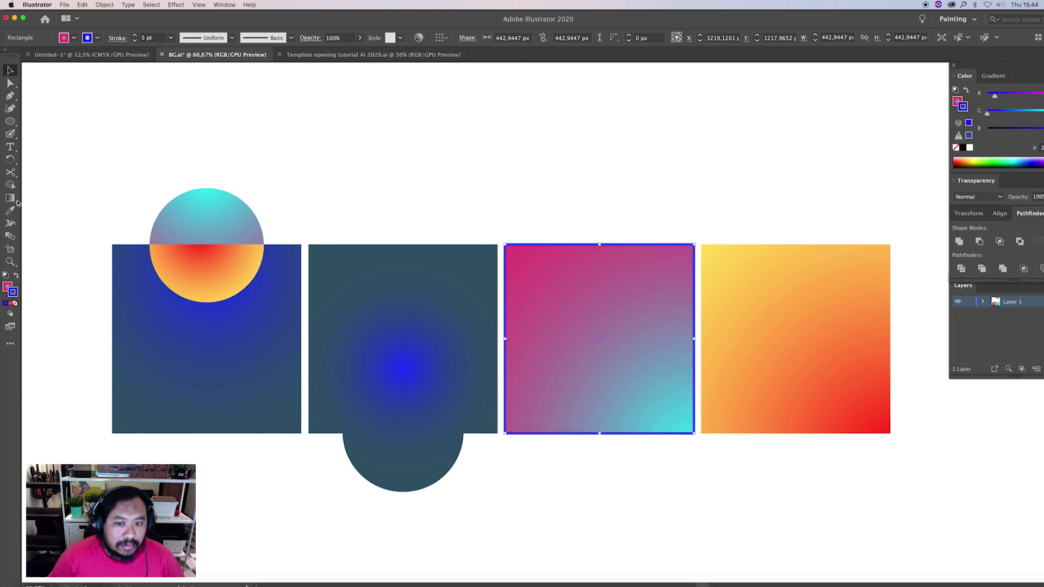
# Set the square's fill to None and draw a small circle inside it
pyautogui.click(9, 287)
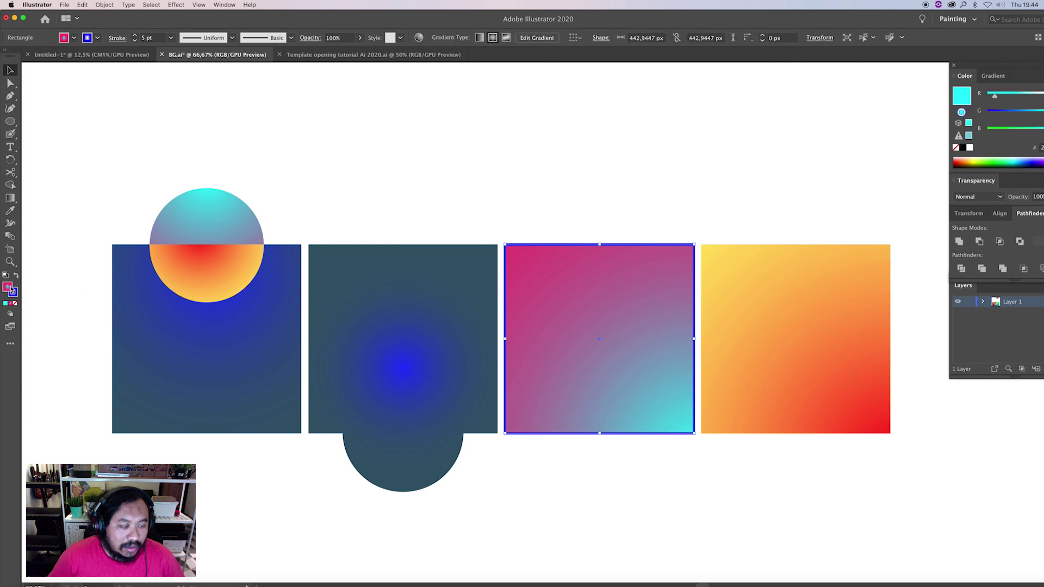
pyautogui.press('i')
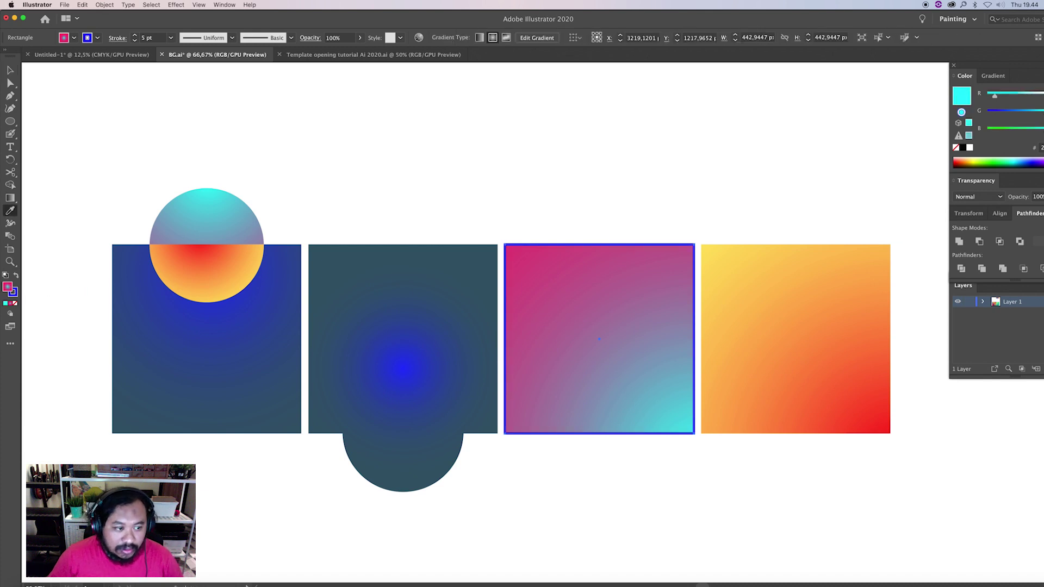
pyautogui.click(582, 228)
pyautogui.hotkey('ctrl', 'z')
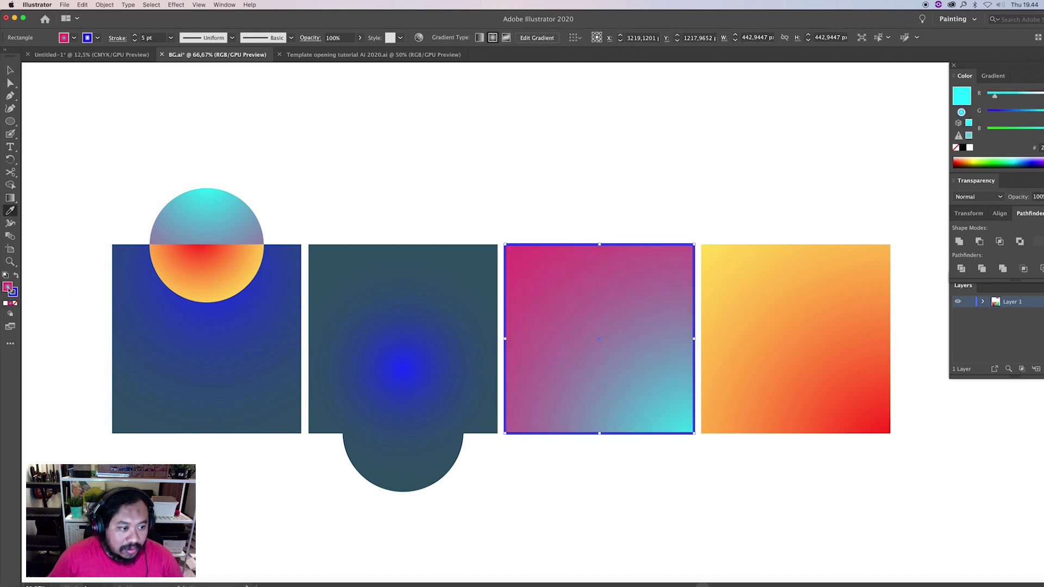
pyautogui.click(15, 304)
pyautogui.press('l')
pyautogui.moveTo(551, 372); pyautogui.dragTo(626, 495)
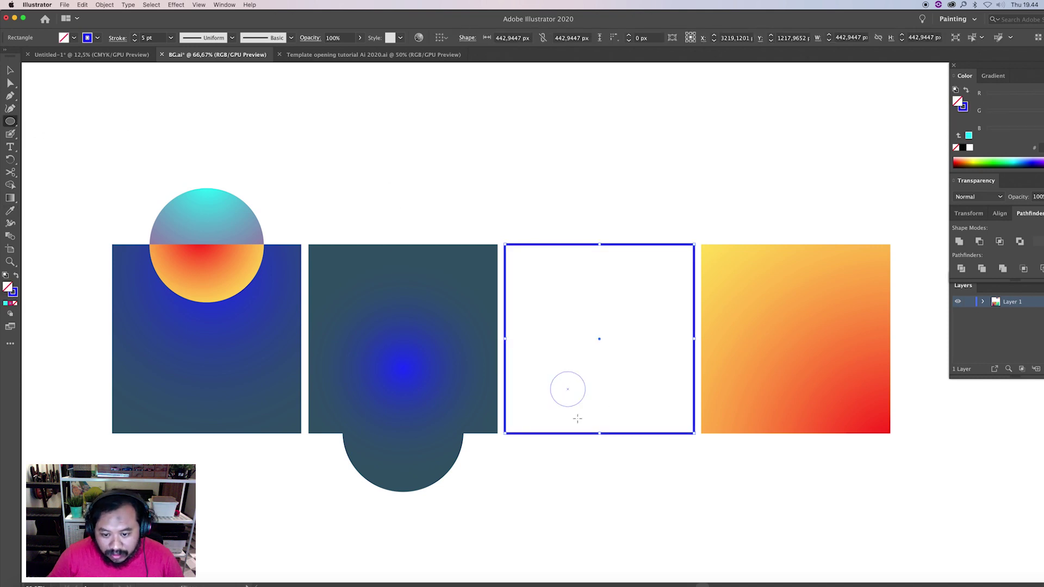
# Centre the circle on the outlined square's top edge and select both shapes
pyautogui.press('v')
pyautogui.moveTo(610, 434); pyautogui.dragTo(602, 244)
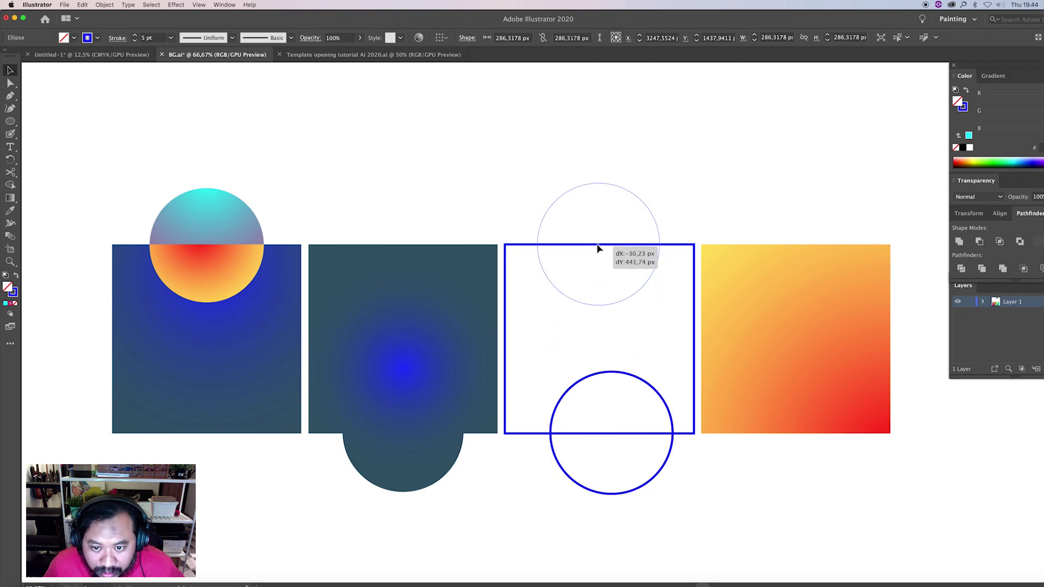
pyautogui.moveTo(602, 245); pyautogui.dragTo(606, 247)
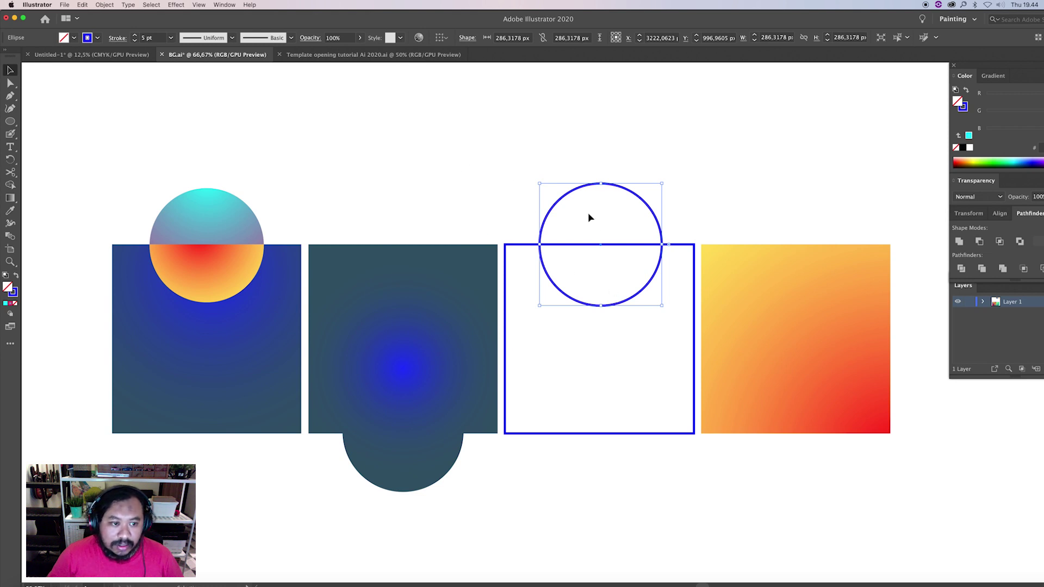
pyautogui.moveTo(530, 148); pyautogui.dragTo(663, 460)
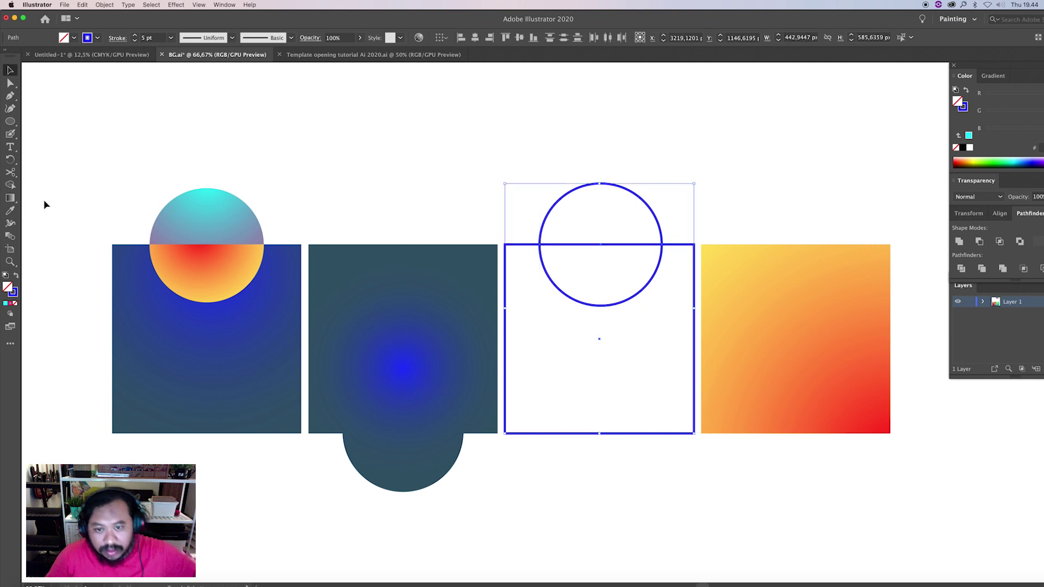
# Split the shapes with Shape Builder, filling the circle's upper half with crimson c13e64
pyautogui.hotkey('shift', 'm')
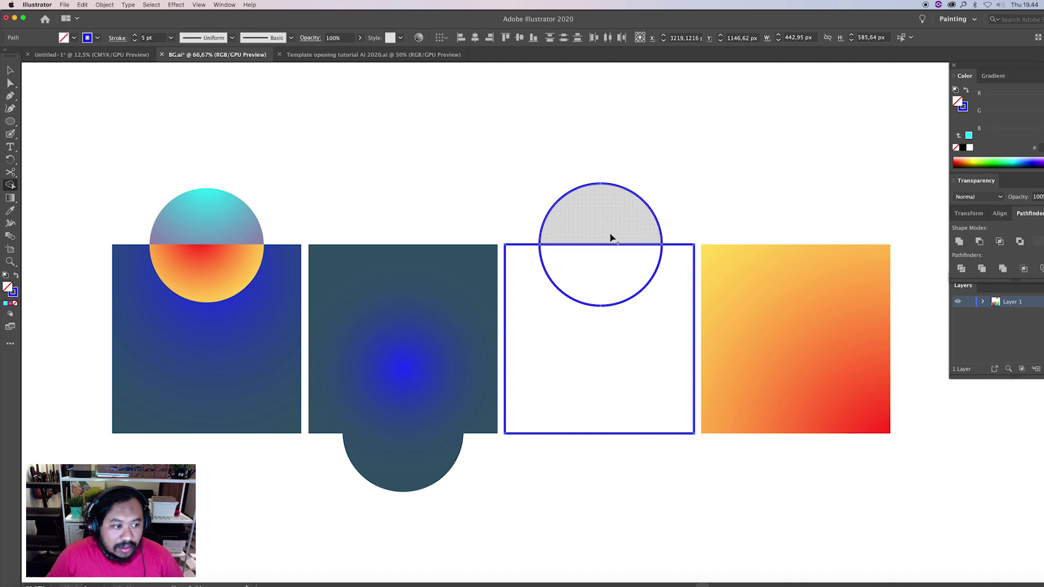
pyautogui.click(612, 235)
pyautogui.doubleClick(12, 292)
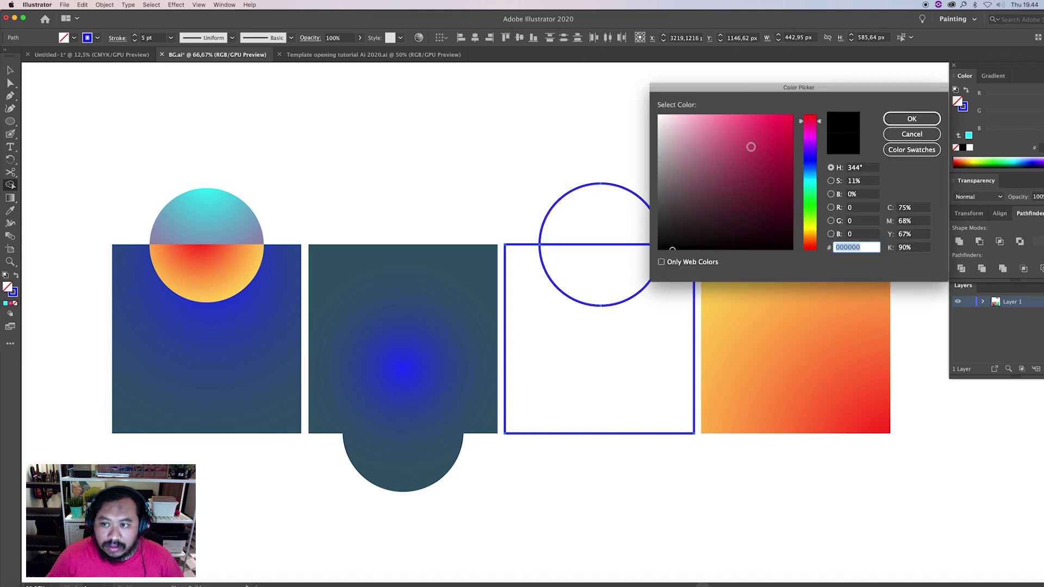
pyautogui.click(750, 147)
pyautogui.click(909, 118)
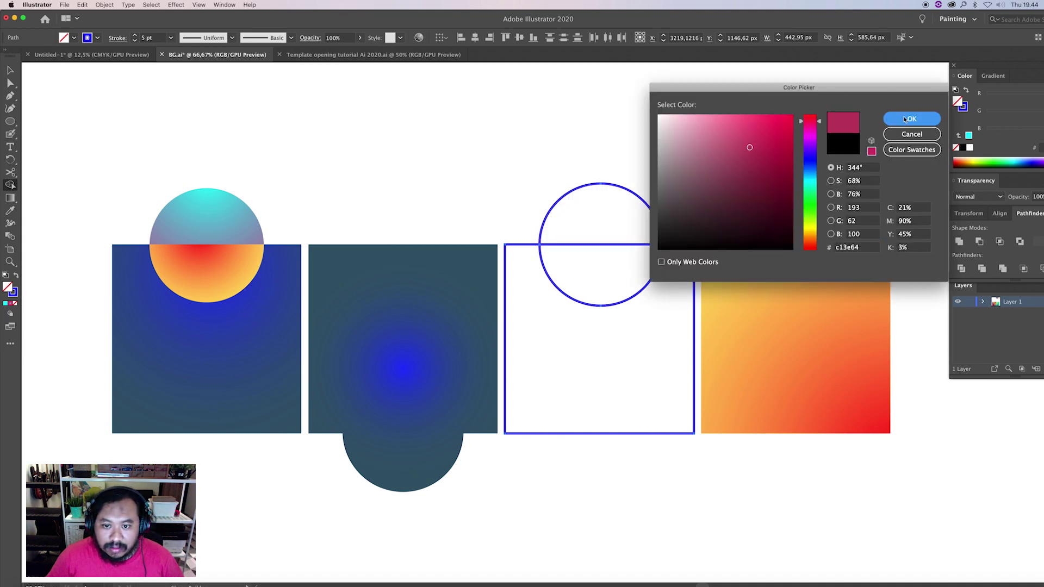
pyautogui.click(631, 240)
pyautogui.click(641, 354)
# Recolour the lower half-circle orange and the square mint green
pyautogui.press('a')
pyautogui.click(632, 263)
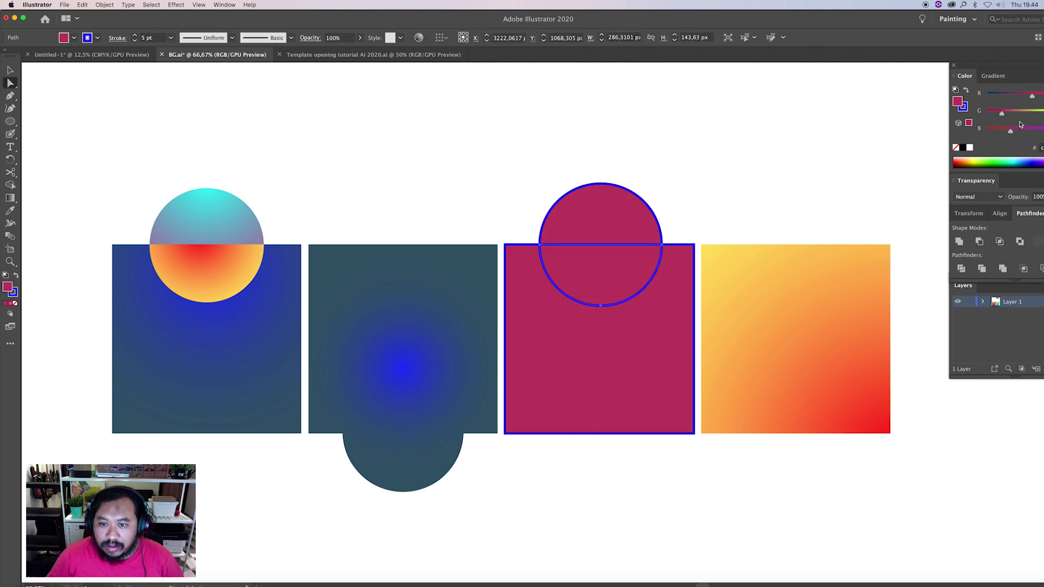
pyautogui.moveTo(1032, 96); pyautogui.dragTo(1043, 96)
pyautogui.click(1029, 112)
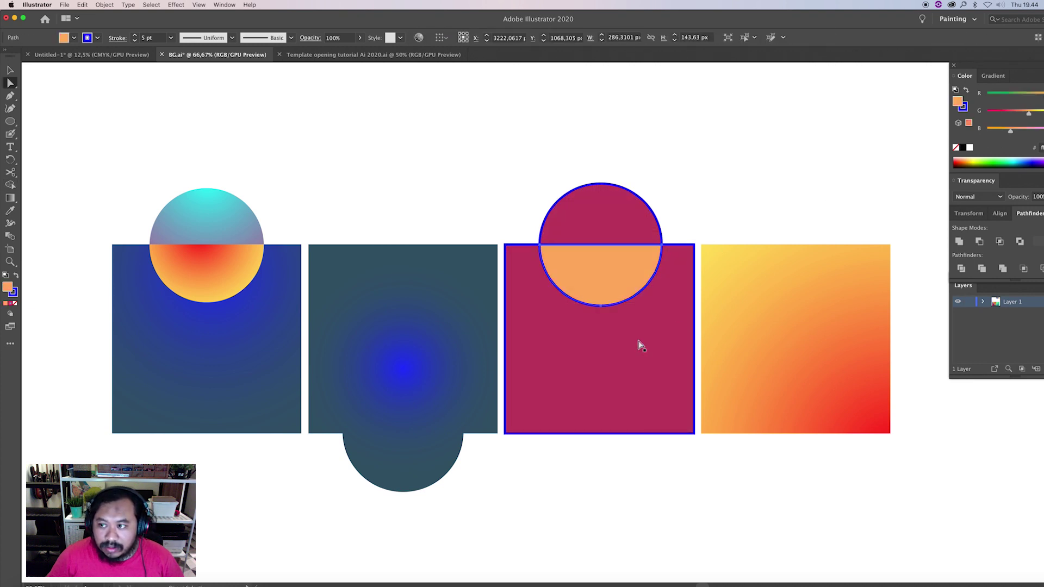
pyautogui.click(639, 345)
pyautogui.click(1012, 163)
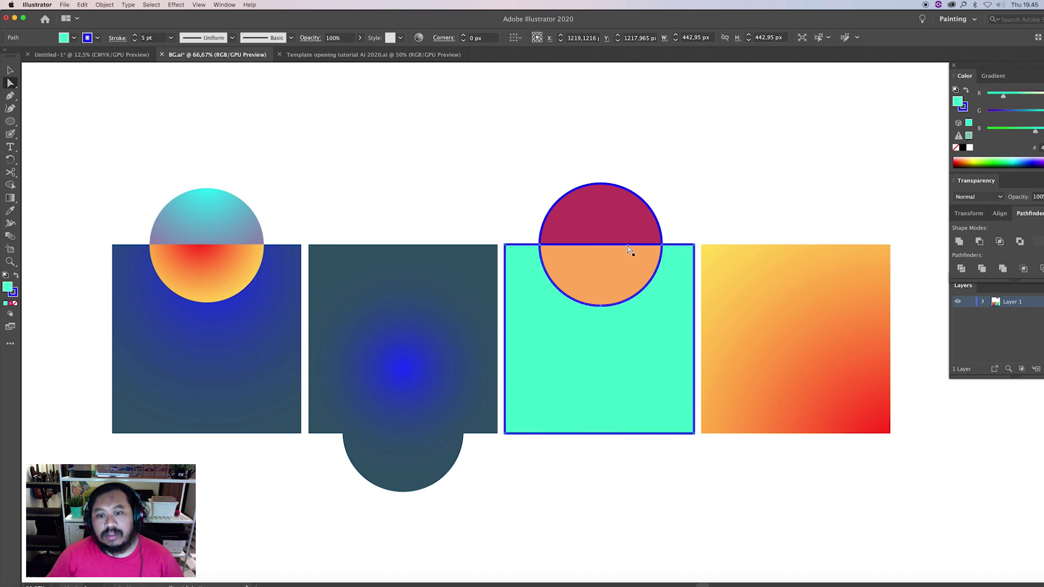
pyautogui.press('v')
pyautogui.hotkey('ctrl', 'shift', 'a')
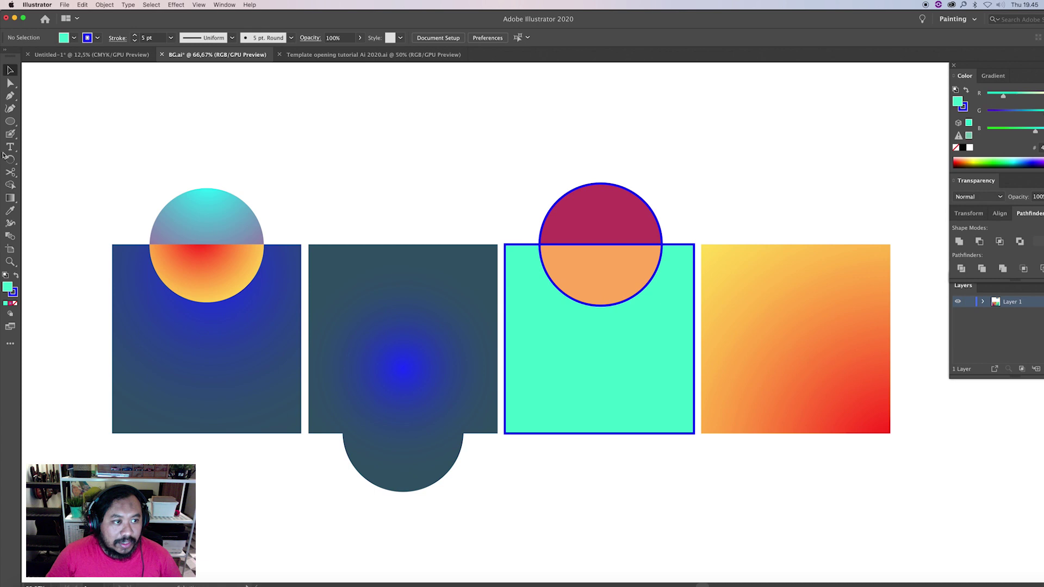
# Draw a circle over the orange square's lower-right corner with a cyan-to-pink radial gradient
pyautogui.click(10, 122)
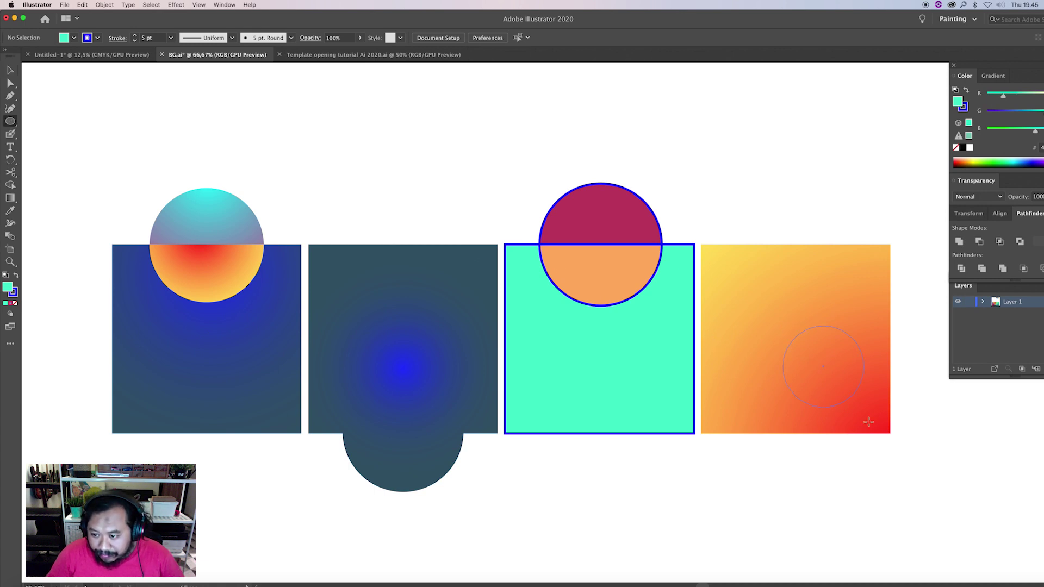
pyautogui.moveTo(859, 410); pyautogui.dragTo(924, 495)
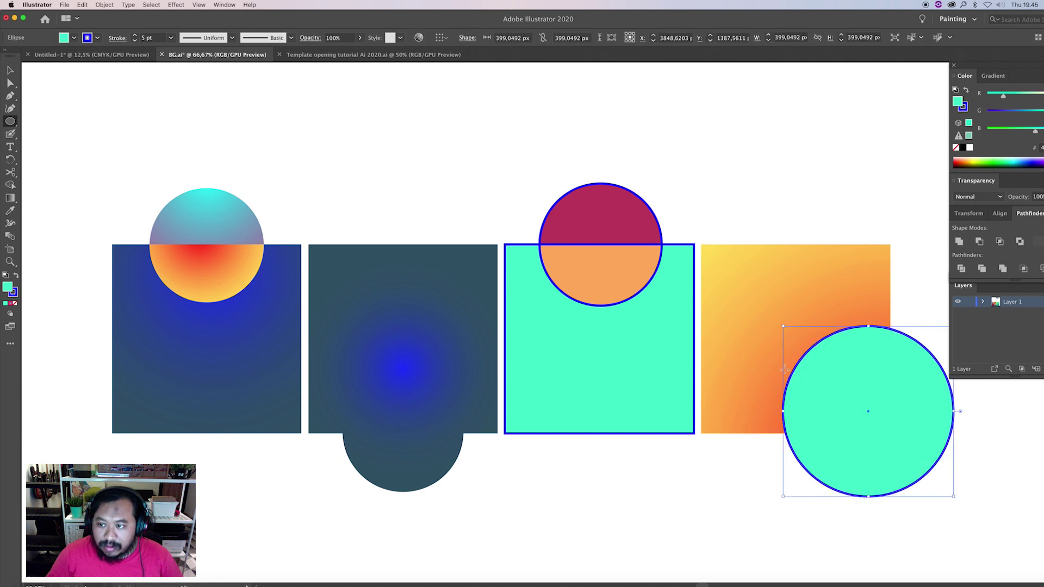
pyautogui.press('v')
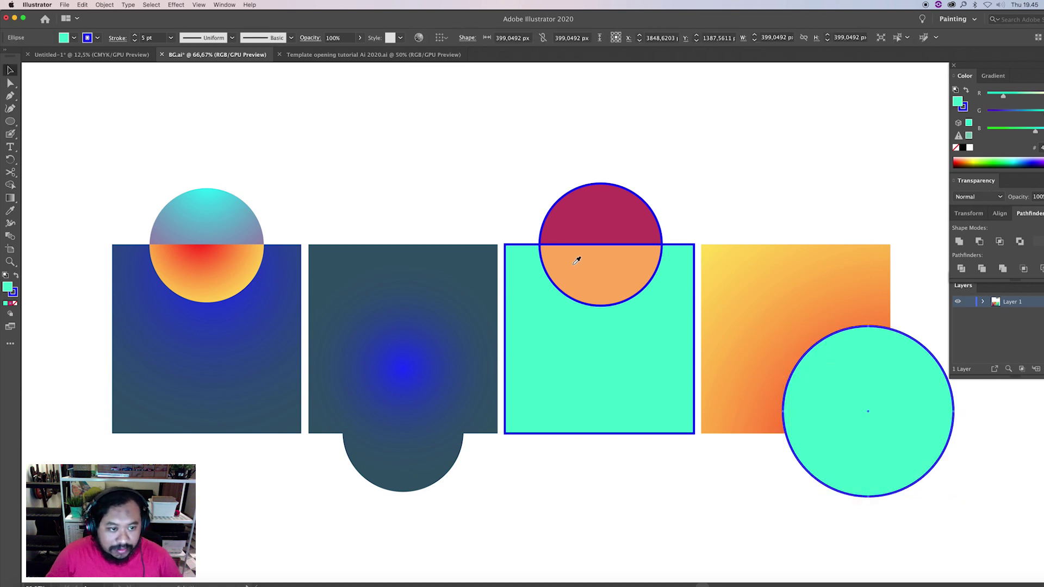
pyautogui.click(191, 219)
pyautogui.click(10, 197)
pyautogui.moveTo(912, 305); pyautogui.dragTo(913, 536)
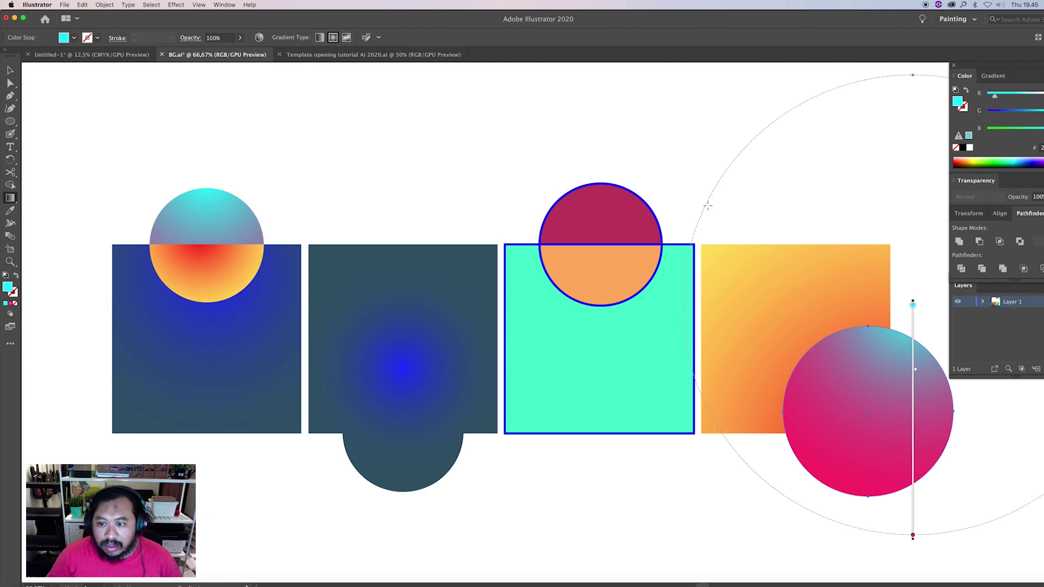
pyautogui.press('v')
pyautogui.click(760, 299)
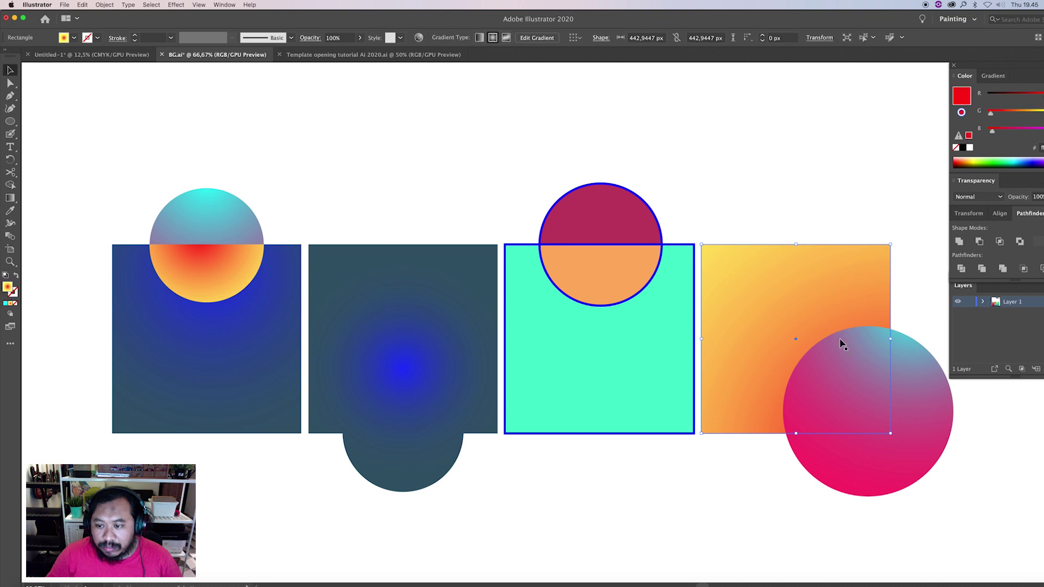
# Split the fourth square where the circle overlaps it using Shape Builder
pyautogui.keyDown('shift'); pyautogui.click(841, 369); pyautogui.keyUp('shift')
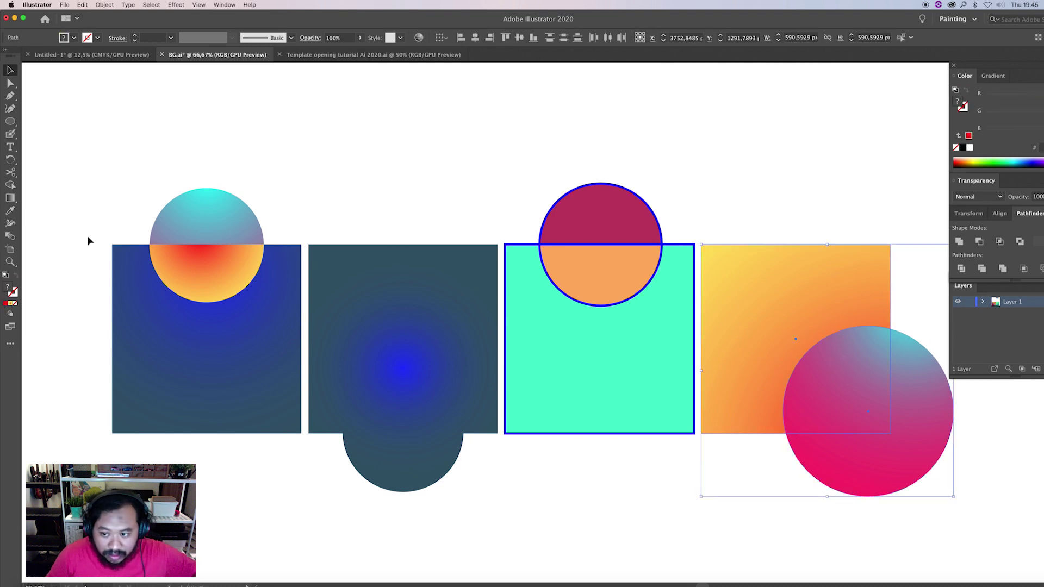
pyautogui.hotkey('shift', 'm')
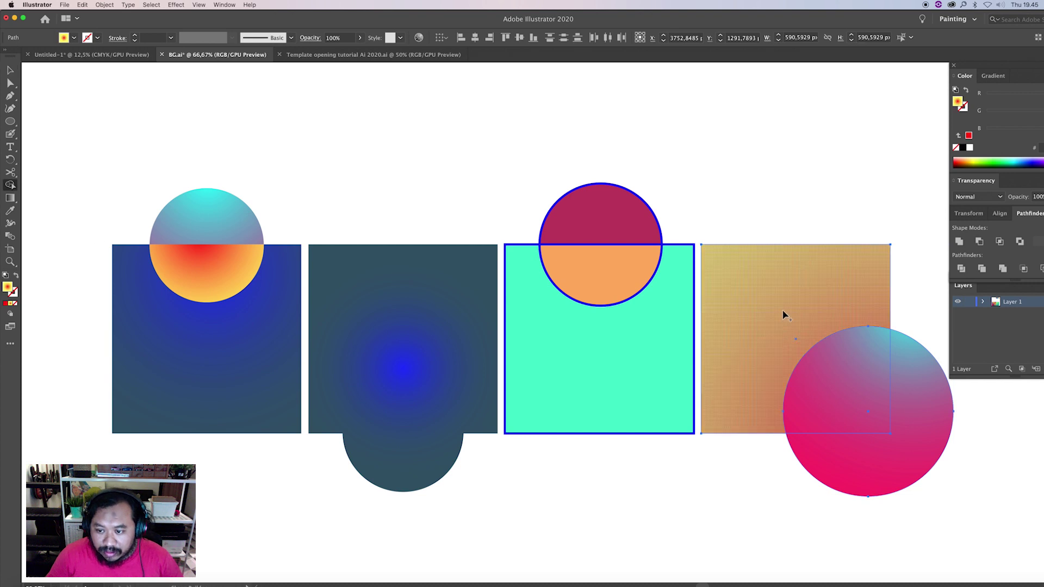
pyautogui.moveTo(790, 316); pyautogui.dragTo(706, 166)
pyautogui.press('v')
pyautogui.click(752, 204)
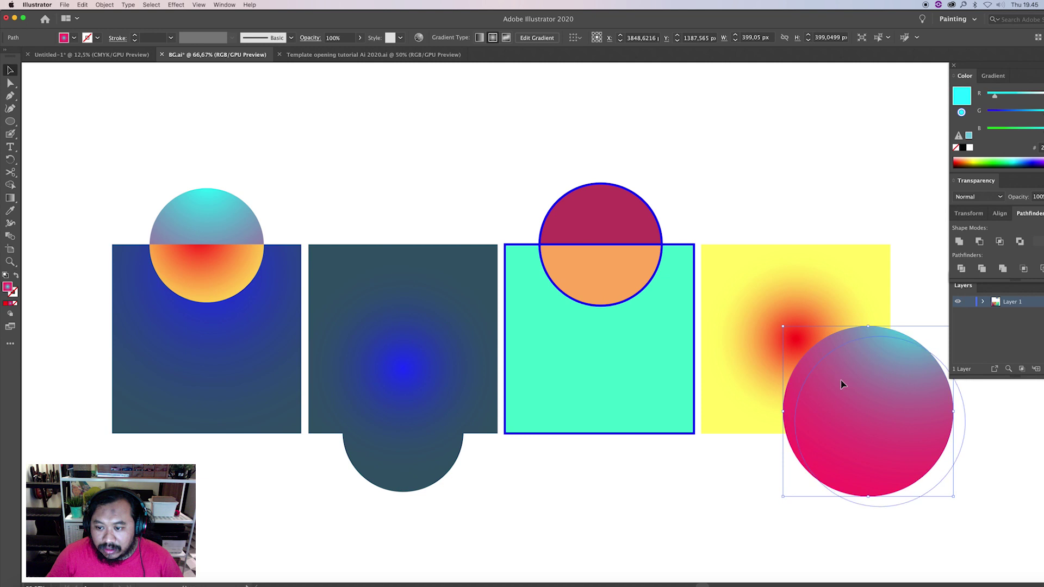
pyautogui.moveTo(831, 369); pyautogui.dragTo(849, 390)
pyautogui.click(833, 355)
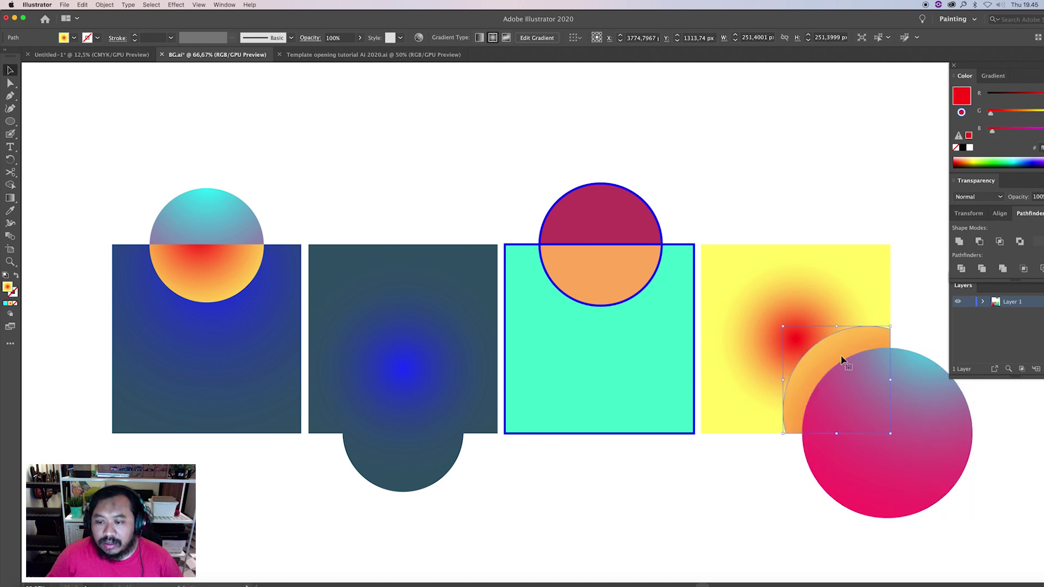
pyautogui.click(816, 354)
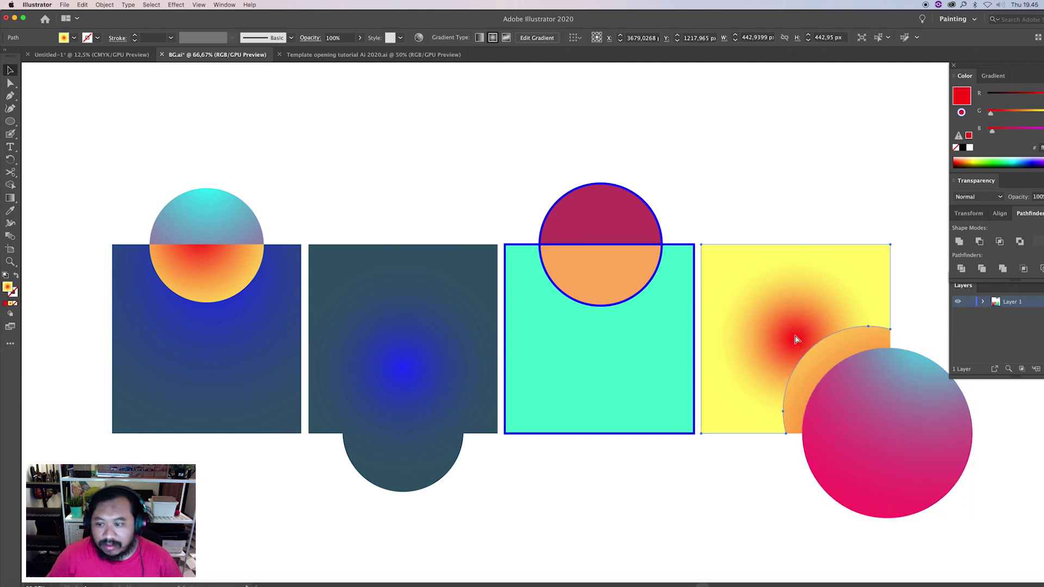
pyautogui.click(856, 389)
pyautogui.hotkey('ctrl', 'shift', 'a')
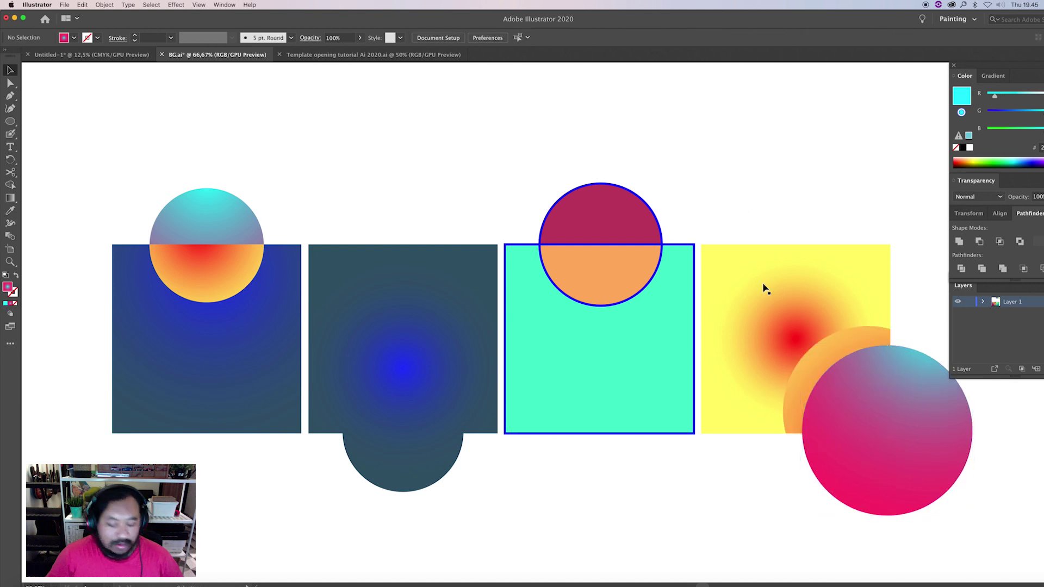
# Copy the second square's teal-blue gradient onto the fourth square with the Eyedropper
pyautogui.click(760, 268)
pyautogui.press('i')
pyautogui.click(435, 321)
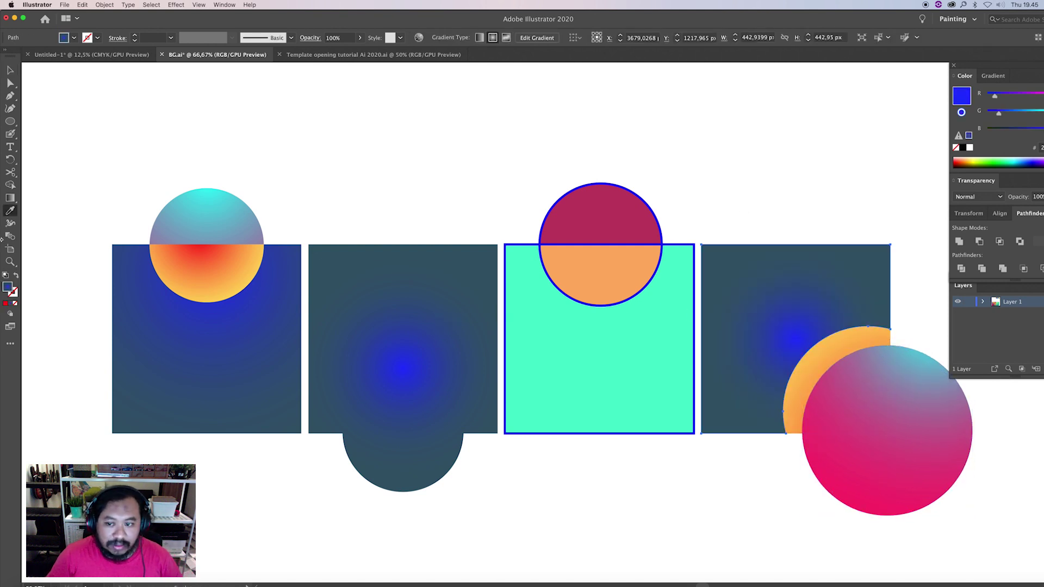
pyautogui.press('v')
pyautogui.click(528, 221)
# Delete the pink gradient circle
pyautogui.click(856, 392)
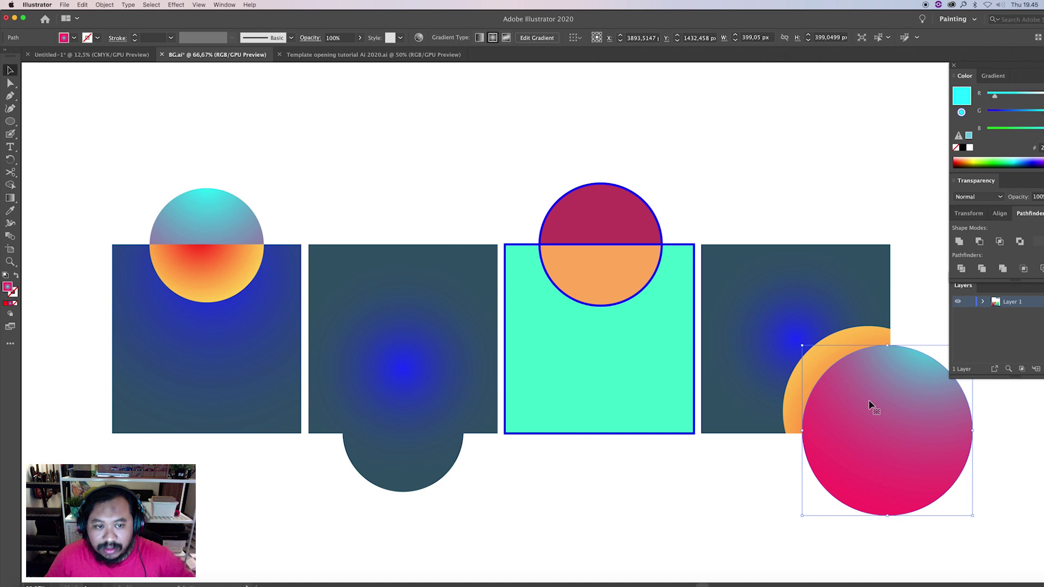
pyautogui.press('Delete')
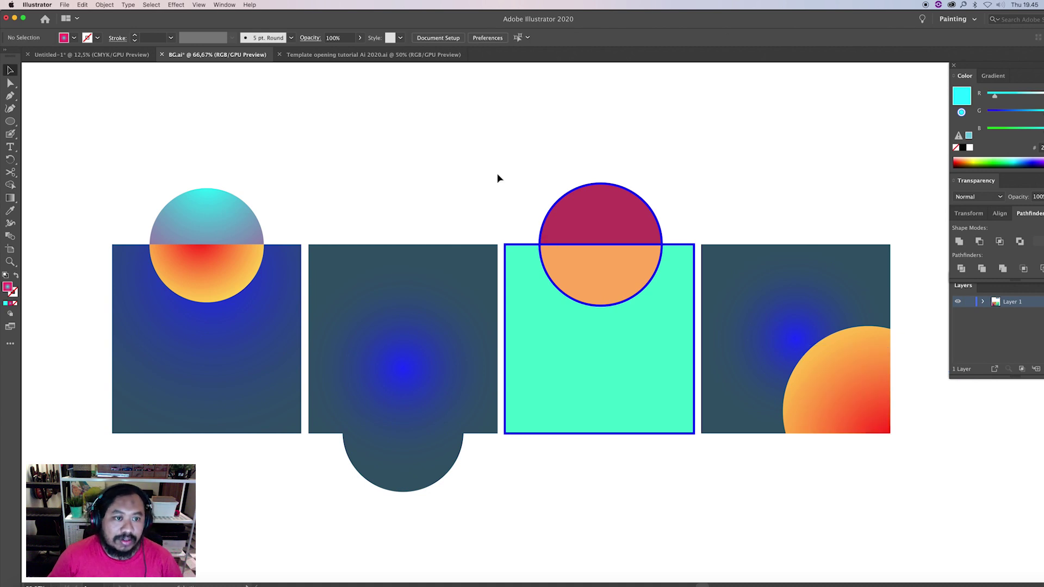
pyautogui.moveTo(83, 133); pyautogui.dragTo(898, 522)
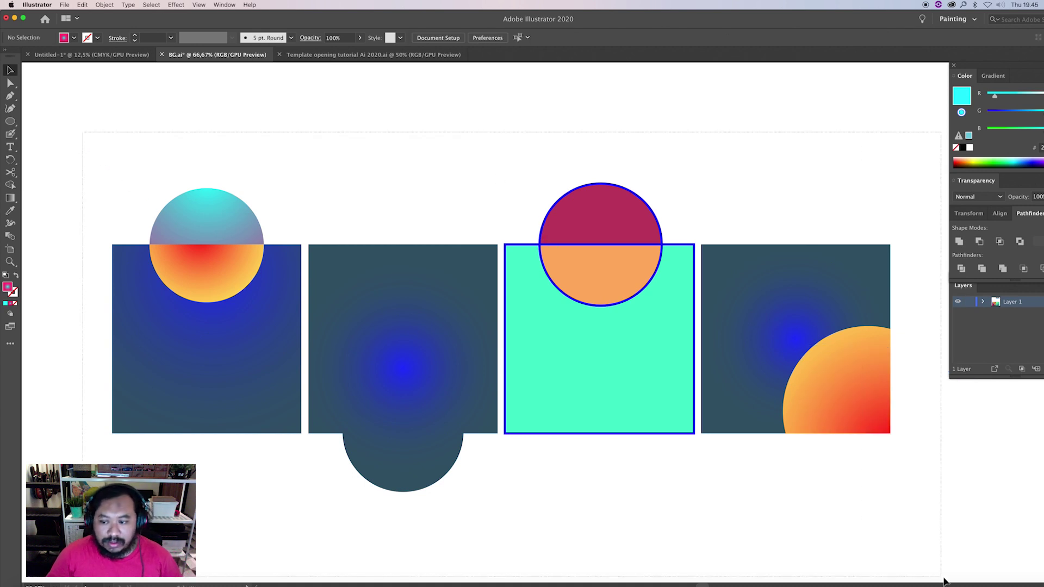
# Delete all the practice artwork and draw a large background rectangle
pyautogui.press('Delete')
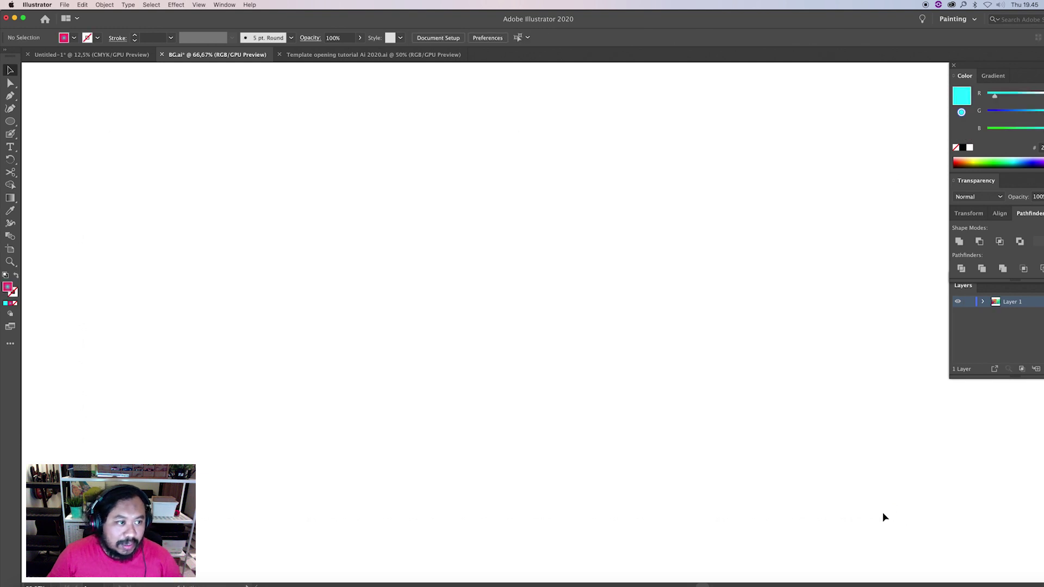
pyautogui.click(11, 122)
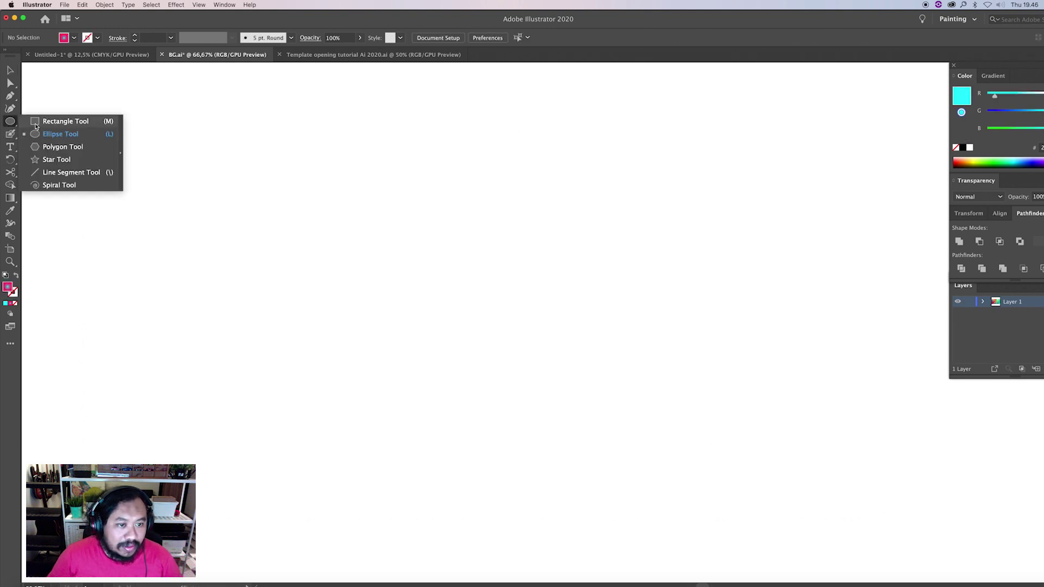
pyautogui.click(66, 121)
pyautogui.moveTo(100, 125); pyautogui.dragTo(908, 532)
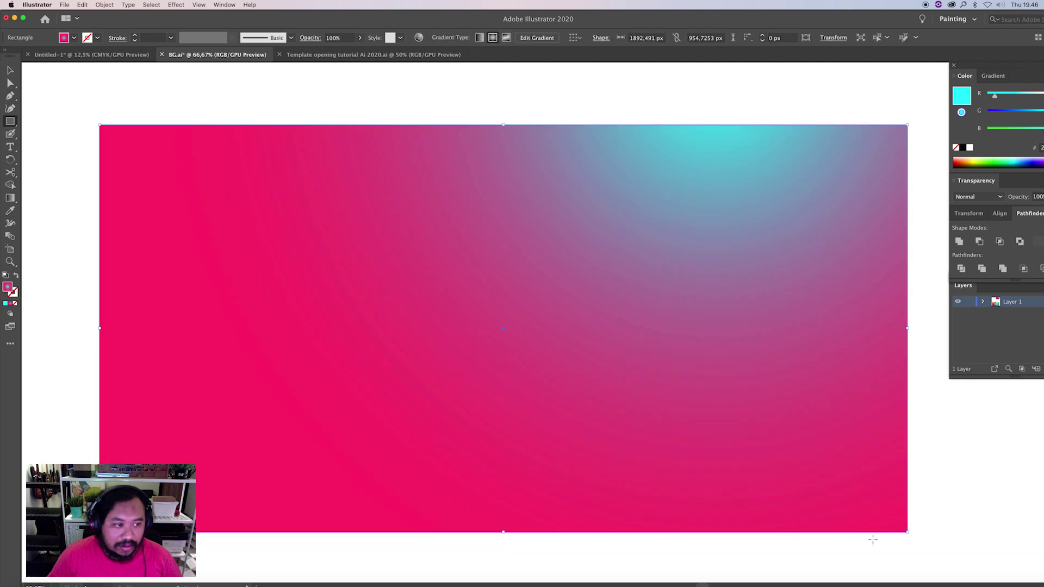
# Drag the rectangle's radial gradient so it glows cyan at top-right fading to pink
pyautogui.click(11, 198)
pyautogui.moveTo(894, 115); pyautogui.dragTo(288, 578)
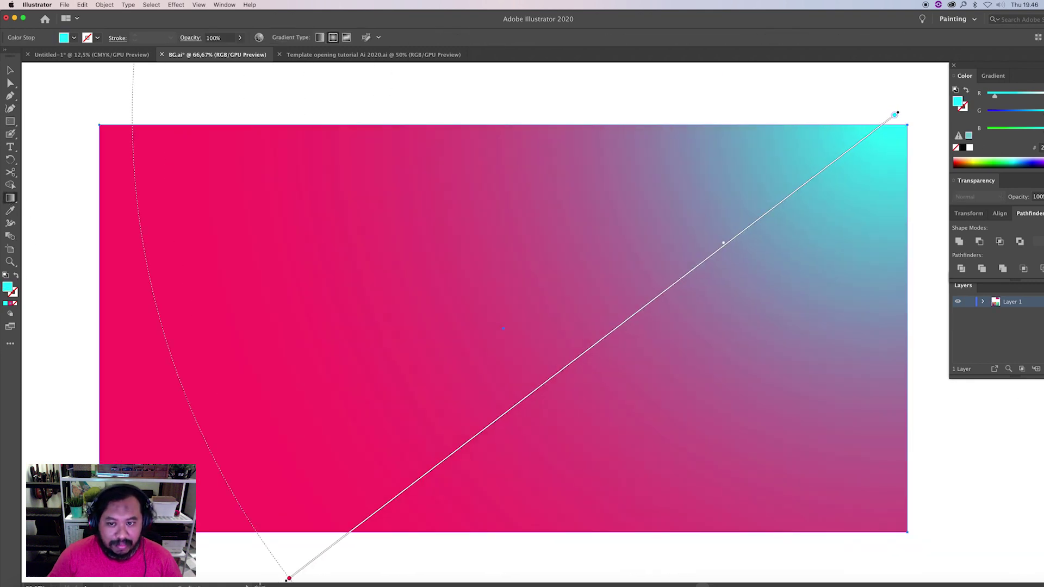
pyautogui.scroll(-2, 601, 427)
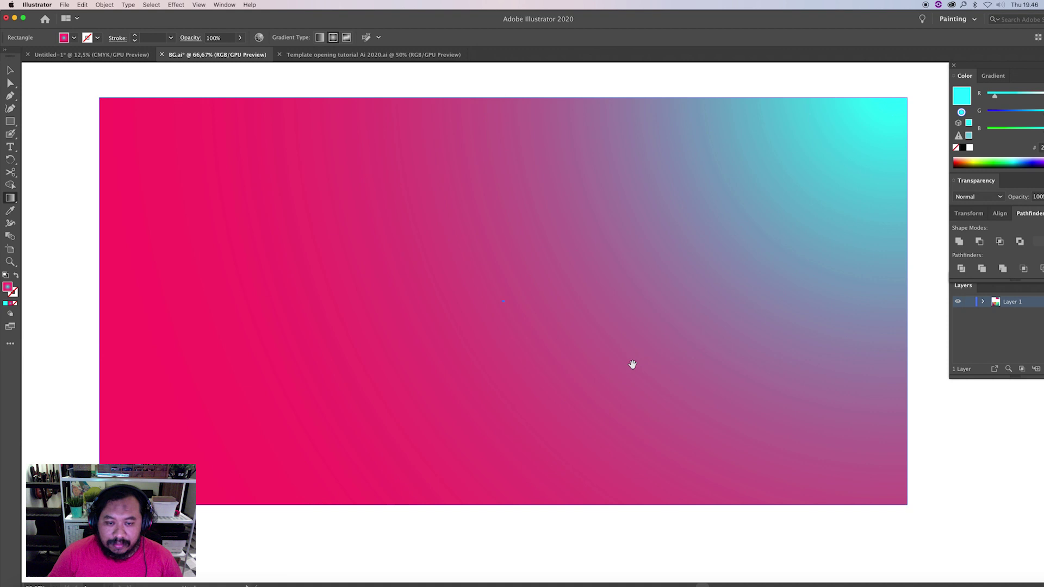
pyautogui.scroll(2, 633, 365)
pyautogui.press('v')
pyautogui.press('super+shift+a')
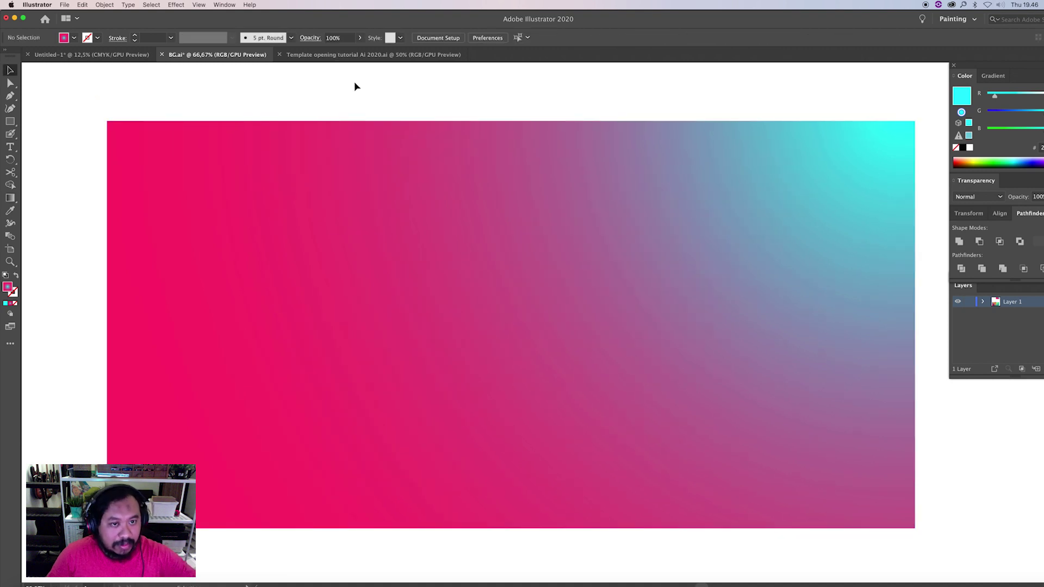
# Draw a flowing curvy wave shape with the Pen tool over the rectangle's left side
pyautogui.press('p')
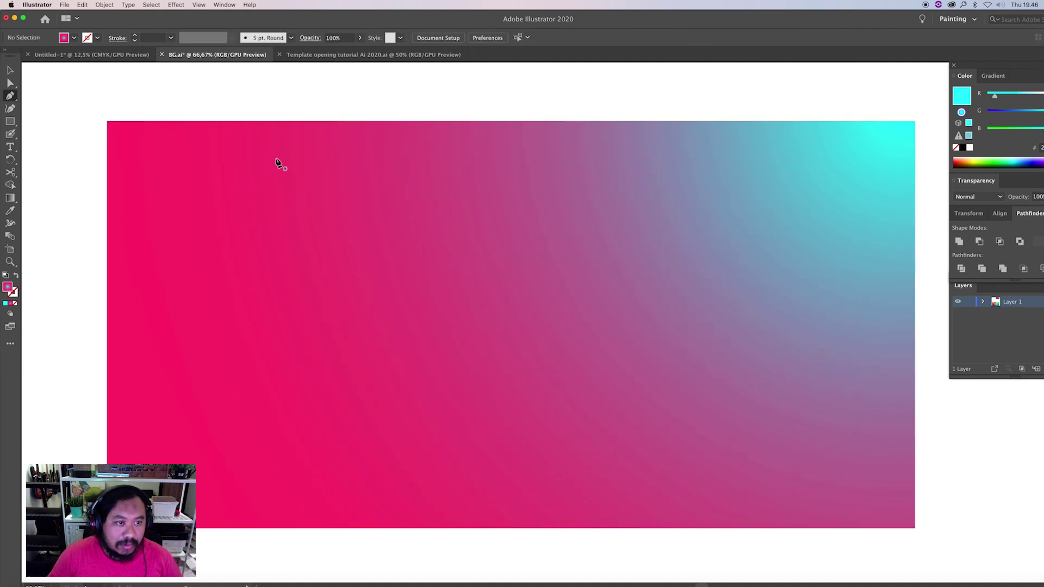
pyautogui.click(213, 112)
pyautogui.moveTo(347, 194); pyautogui.dragTo(383, 289)
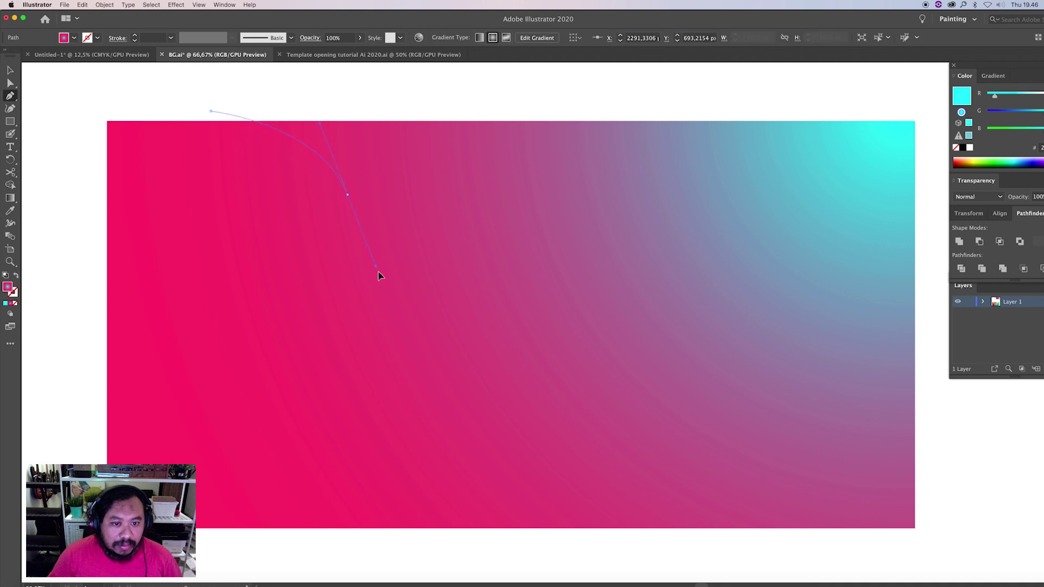
pyautogui.moveTo(468, 297); pyautogui.dragTo(503, 289)
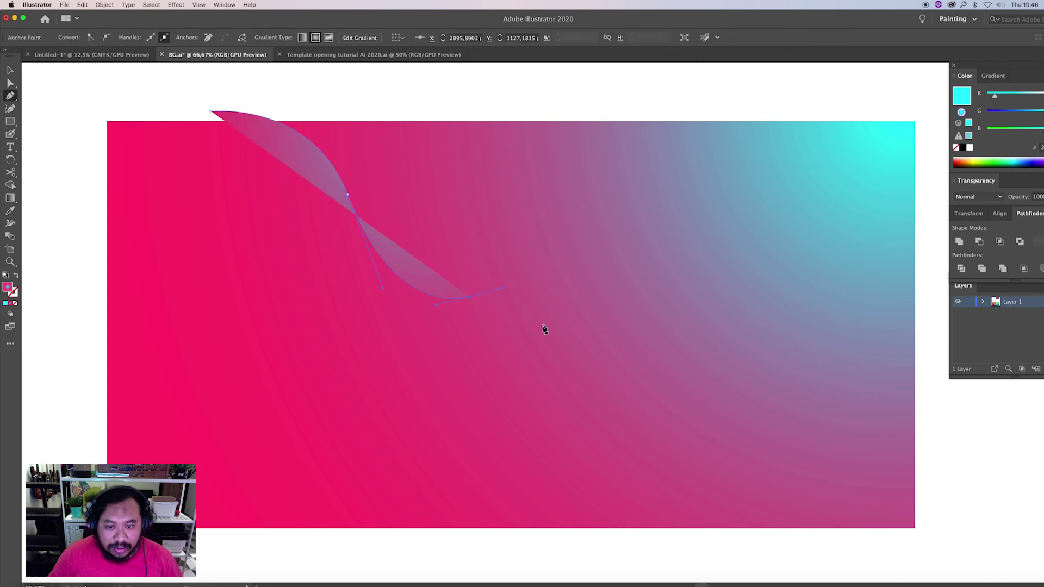
pyautogui.moveTo(548, 348); pyautogui.dragTo(545, 344)
pyautogui.moveTo(479, 392); pyautogui.dragTo(402, 408)
pyautogui.moveTo(184, 501); pyautogui.dragTo(179, 505)
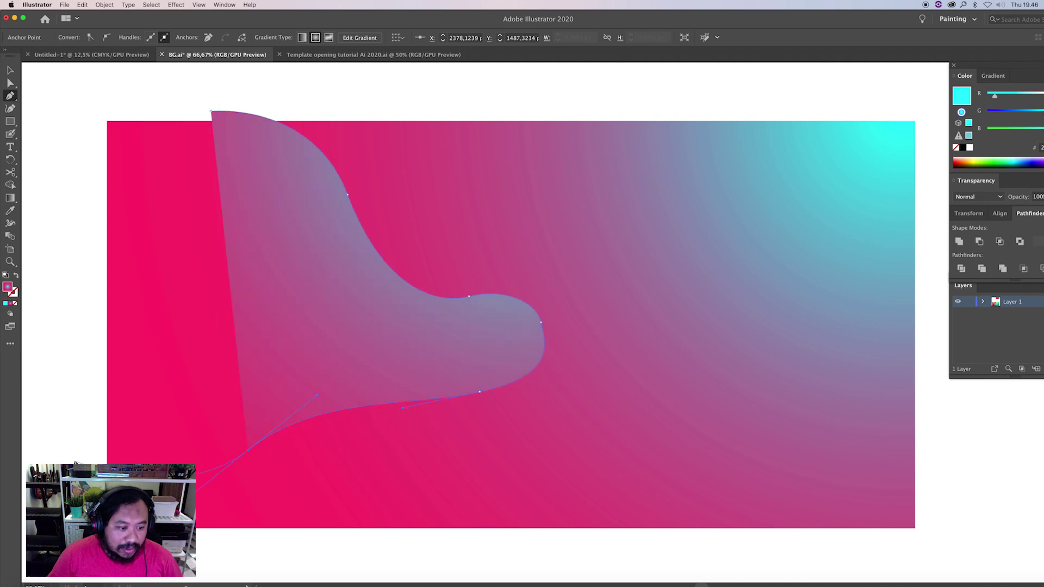
pyautogui.click(81, 462)
pyautogui.click(90, 109)
pyautogui.click(212, 112)
# Trim the wave to the rectangle's edges with Shape Builder and show its Gradient panel
pyautogui.press('v')
pyautogui.press('super+a')
pyautogui.hotkey('shift', 'm')
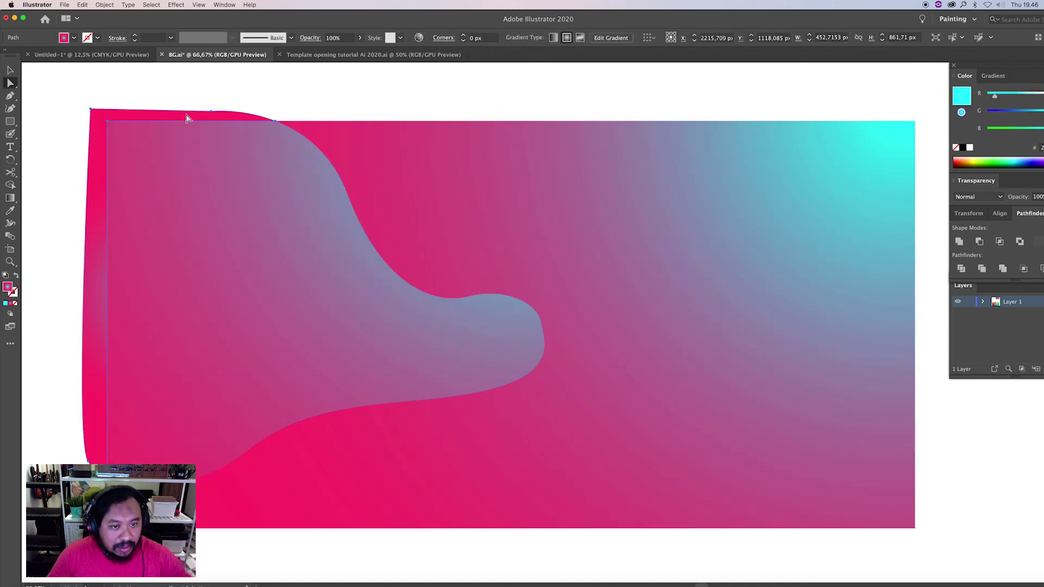
pyautogui.keyDown('alt'); pyautogui.click(186, 118); pyautogui.keyUp('alt')
pyautogui.click(328, 230)
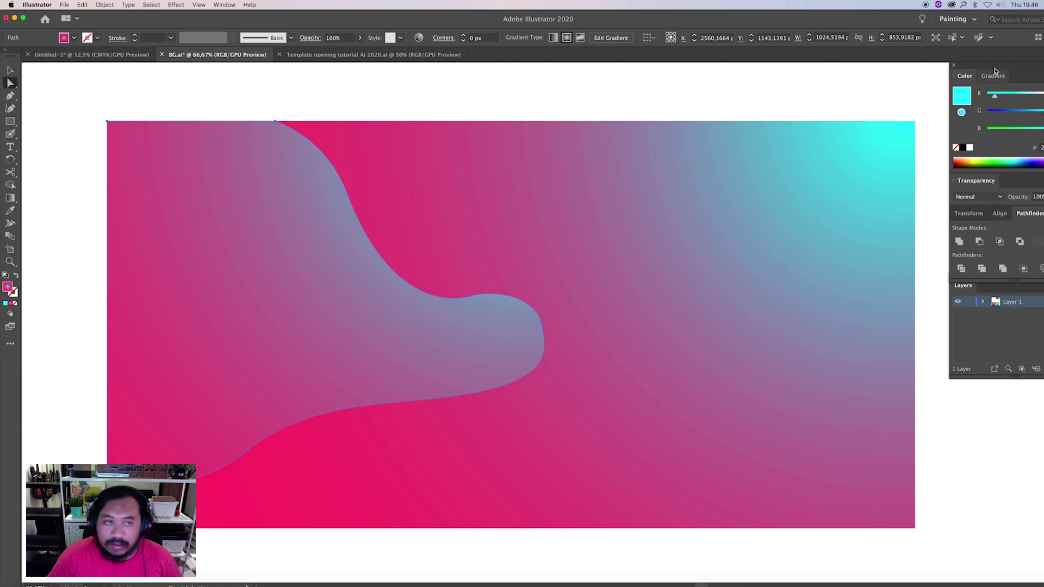
pyautogui.click(224, 5)
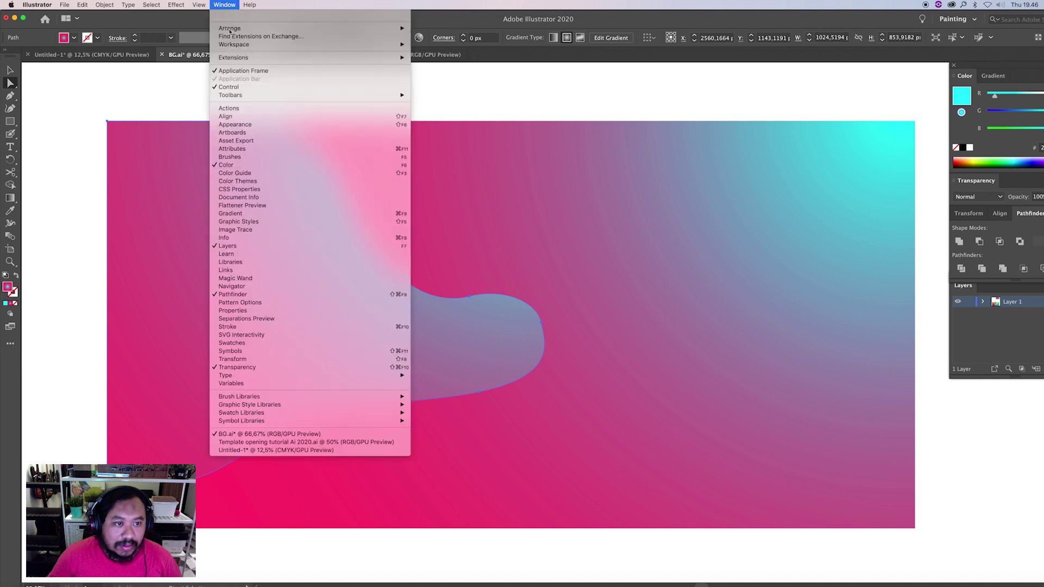
pyautogui.click(238, 214)
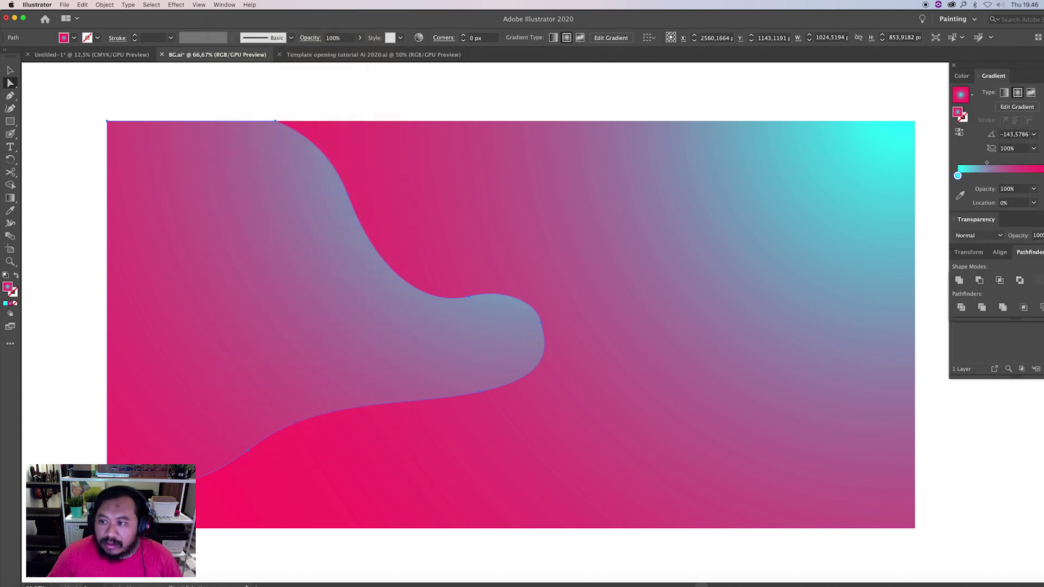
# Change the gradient's first stop colour from cyan to blue
pyautogui.doubleClick(959, 176)
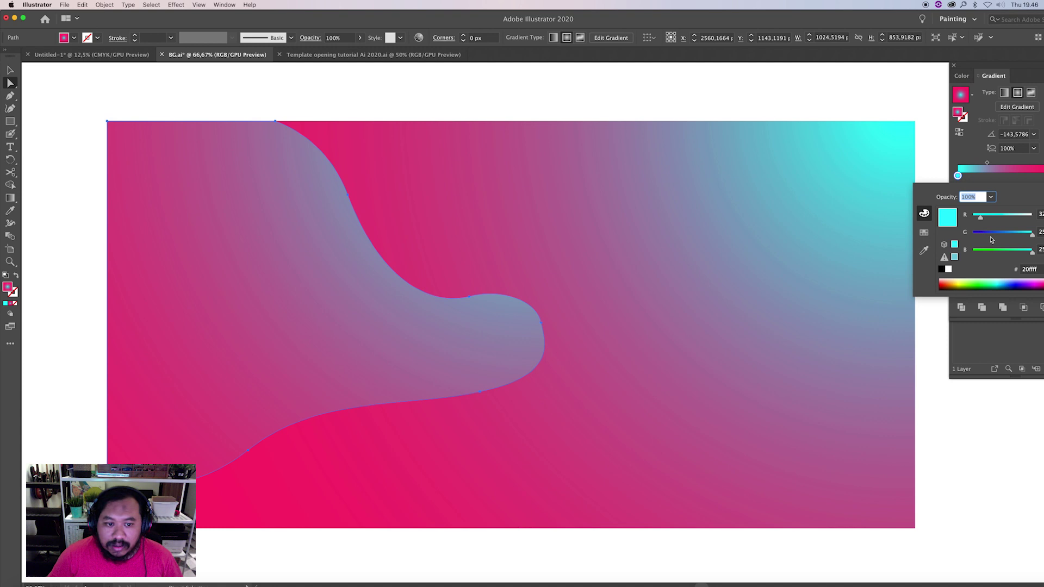
pyautogui.moveTo(1032, 233); pyautogui.dragTo(977, 233)
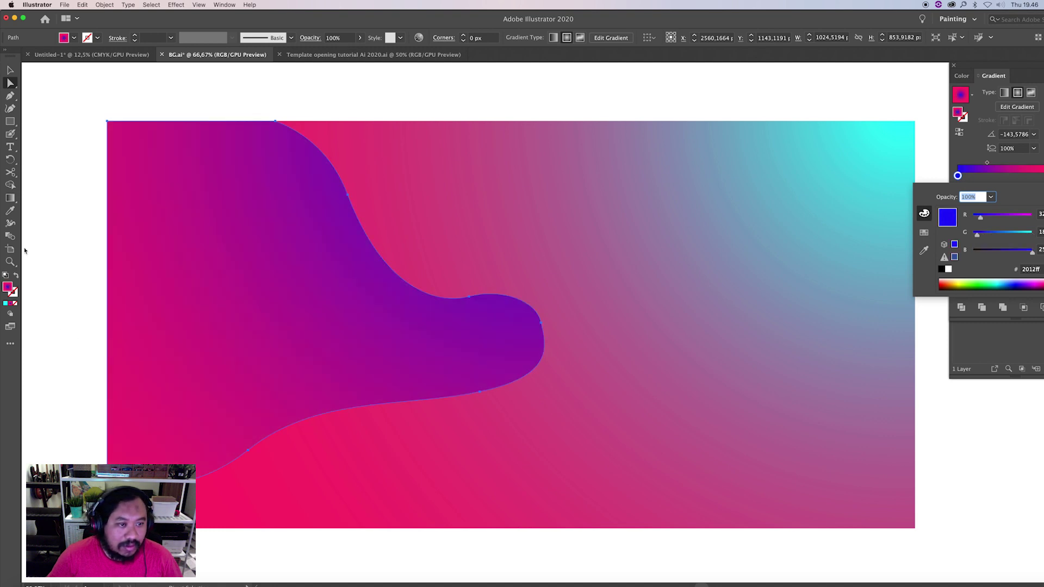
pyautogui.press('Return')
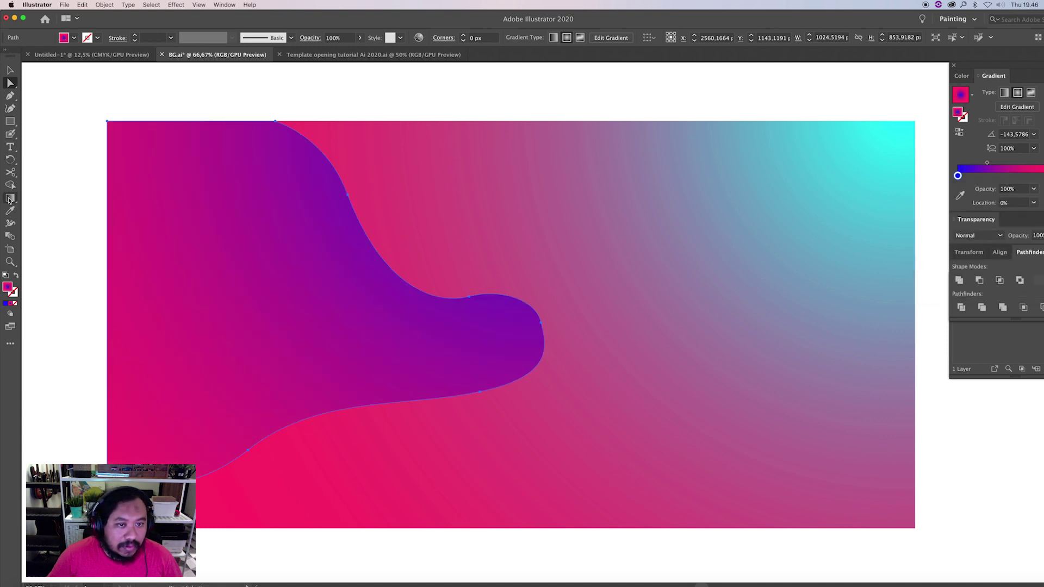
# Drag the wave shape's gradient vertically so blue sits at top, pink at bottom
pyautogui.click(10, 198)
pyautogui.moveTo(331, 119); pyautogui.dragTo(287, 465)
pyautogui.scroll(-3, 281, 502)
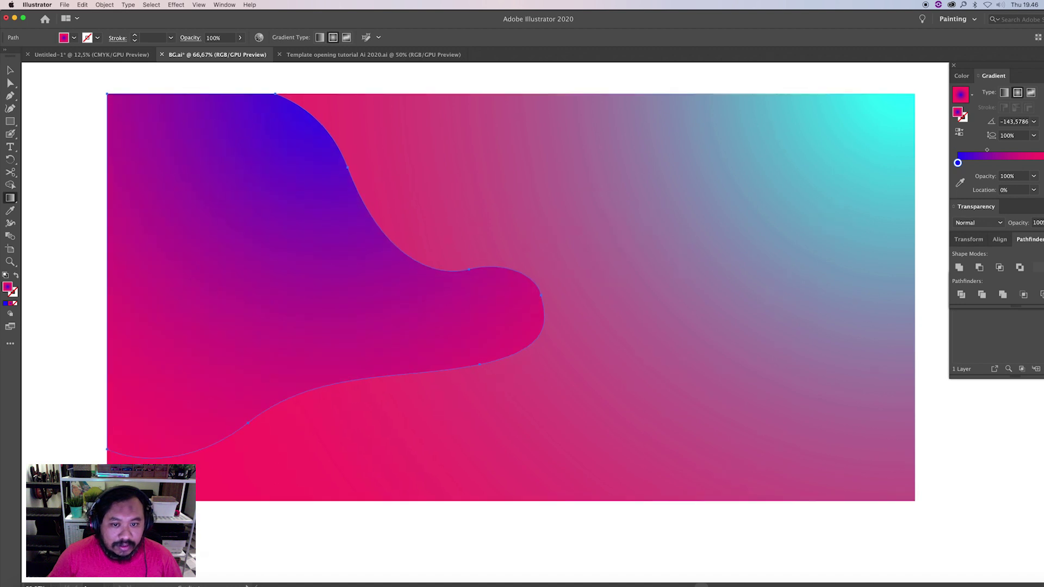
pyautogui.moveTo(452, 125); pyautogui.dragTo(408, 489)
# Select an anchor on the shape's right bulge with Direct Selection, then deselect it
pyautogui.press('v')
pyautogui.scroll(5, 550, 463)
pyautogui.press('a')
pyautogui.click(543, 366)
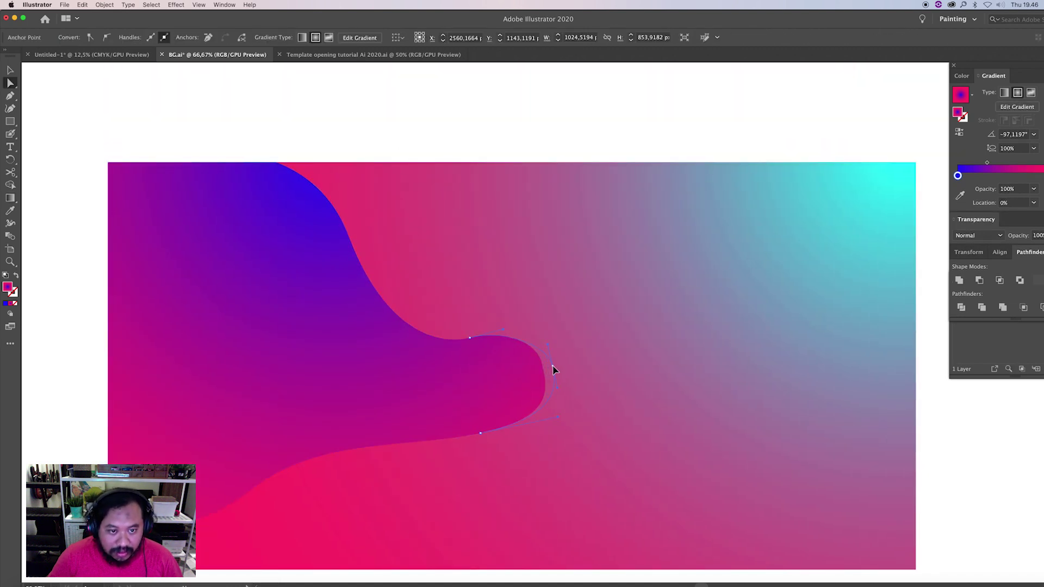
pyautogui.click(373, 229)
# Pen-draw a large closed curvy path over the upper middle, rising above the top edge, then deselect
pyautogui.press('p')
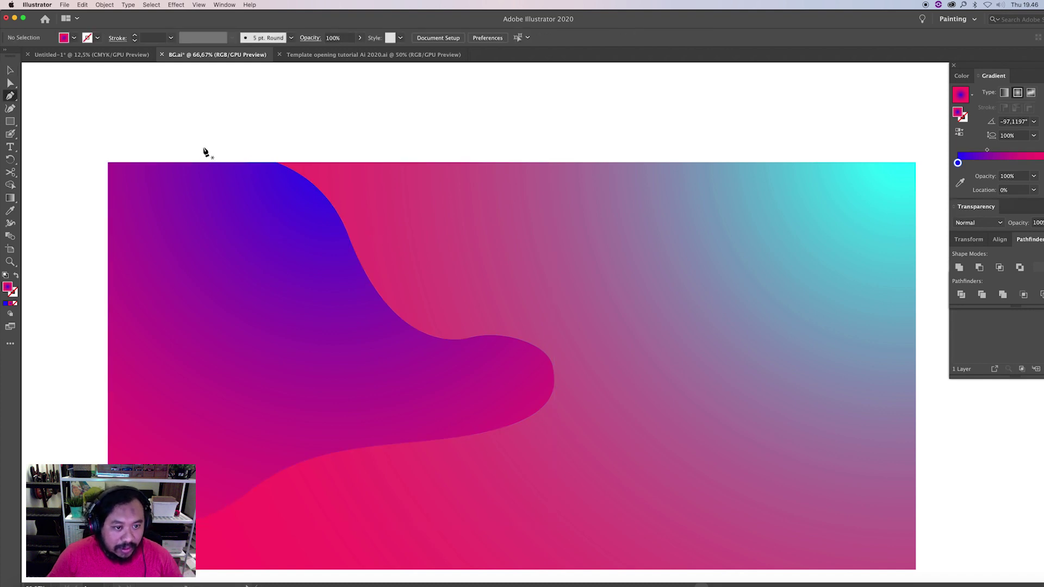
pyautogui.moveTo(255, 279); pyautogui.dragTo(336, 312)
pyautogui.moveTo(399, 341)
pyautogui.mouseDown()
pyautogui.moveTo(431, 378)
pyautogui.moveTo(521, 386)
pyautogui.moveTo(456, 419)
pyautogui.mouseUp()
pyautogui.moveTo(474, 495); pyautogui.dragTo(489, 513)
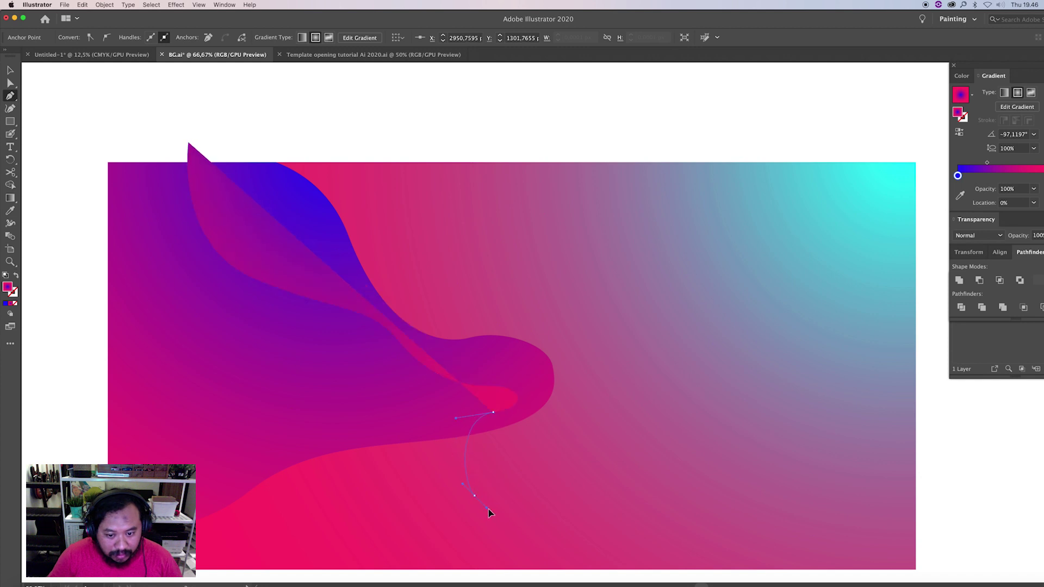
pyautogui.moveTo(648, 456); pyautogui.dragTo(683, 423)
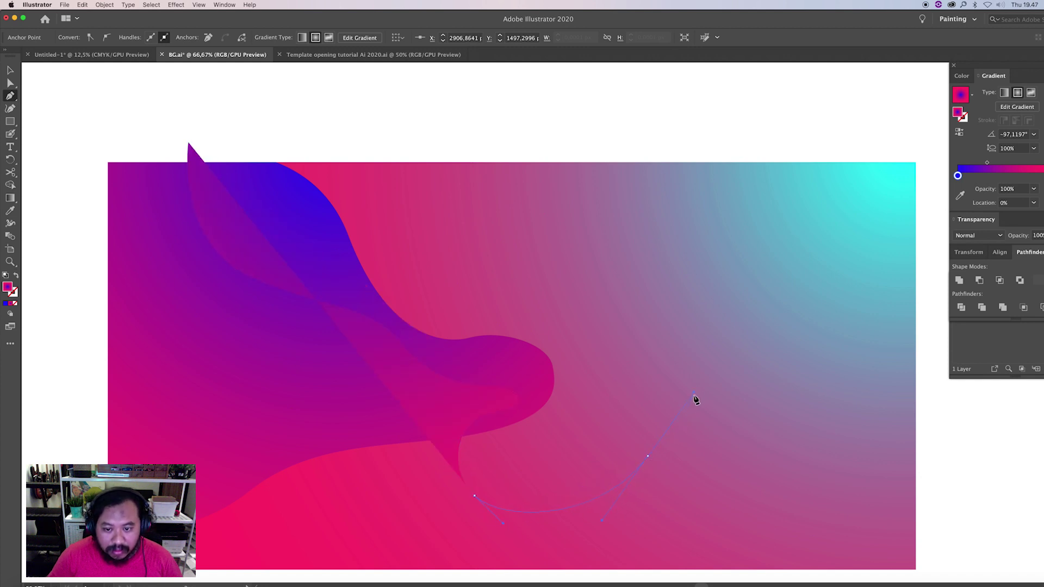
pyautogui.moveTo(637, 294); pyautogui.dragTo(602, 277)
pyautogui.moveTo(641, 203); pyautogui.dragTo(661, 201)
pyautogui.click(673, 145)
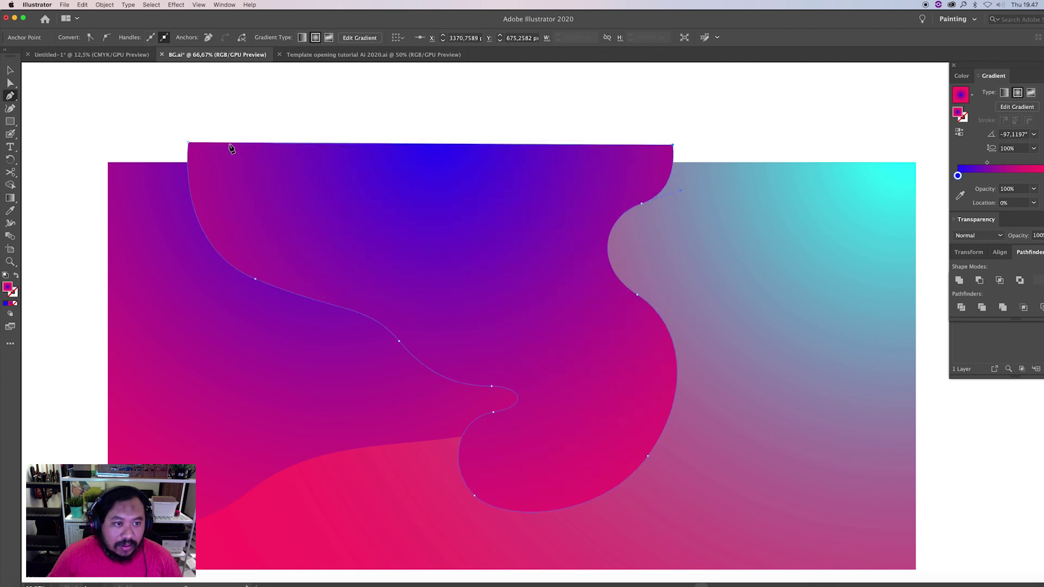
pyautogui.click(189, 146)
pyautogui.press('v')
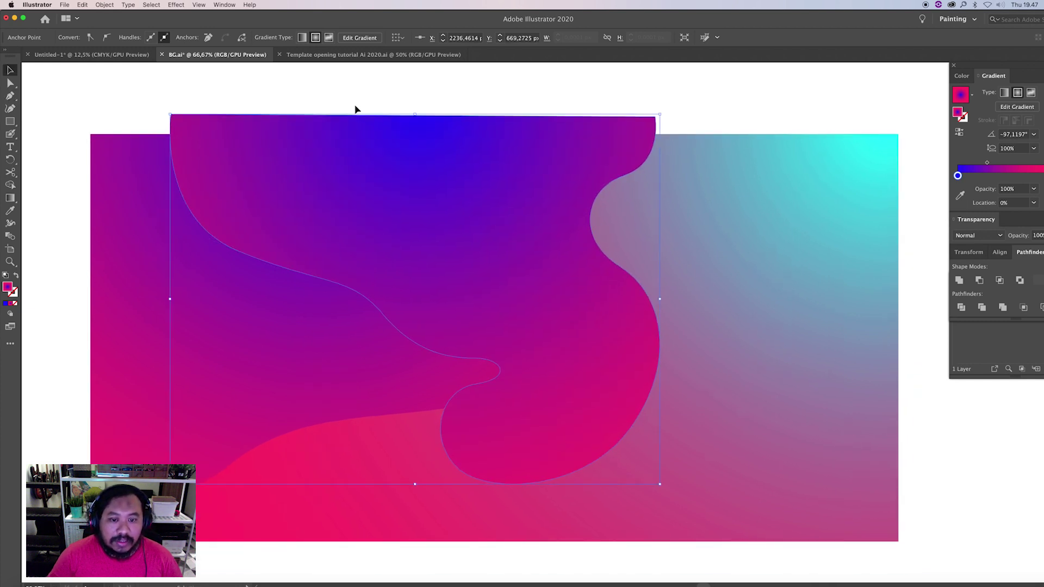
pyautogui.click(354, 109)
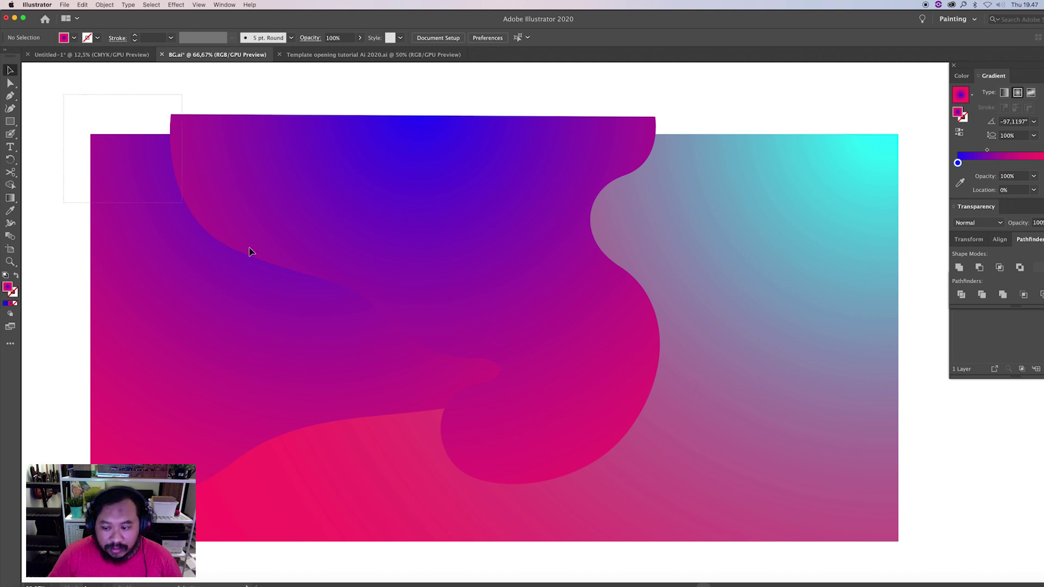
# Select all and use Shape Builder to separate the middle, right, tongue, left and bottom regions
pyautogui.moveTo(905, 546); pyautogui.dragTo(892, 538)
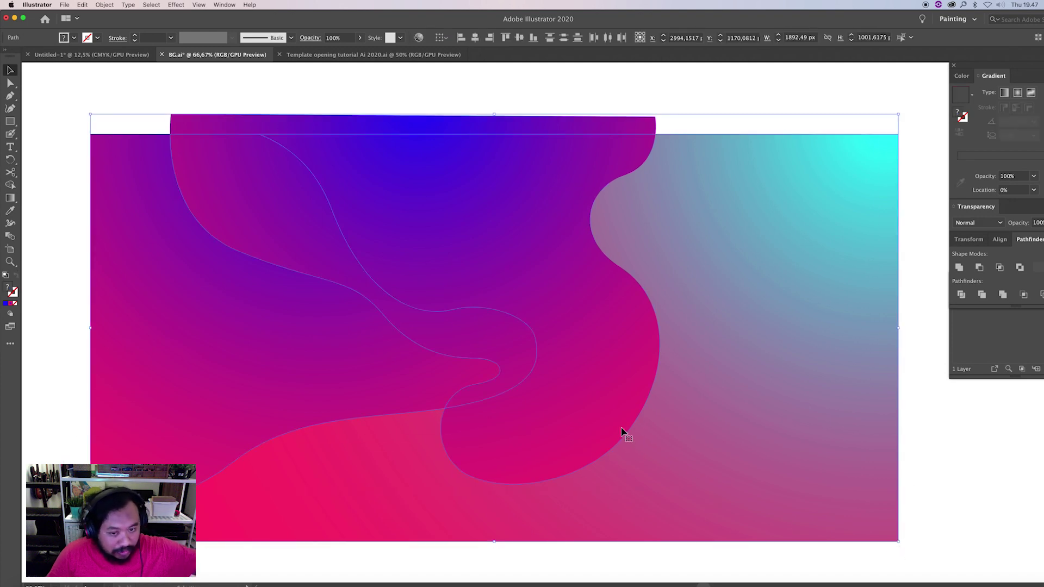
pyautogui.hotkey('shift', 'm')
pyautogui.click(537, 230)
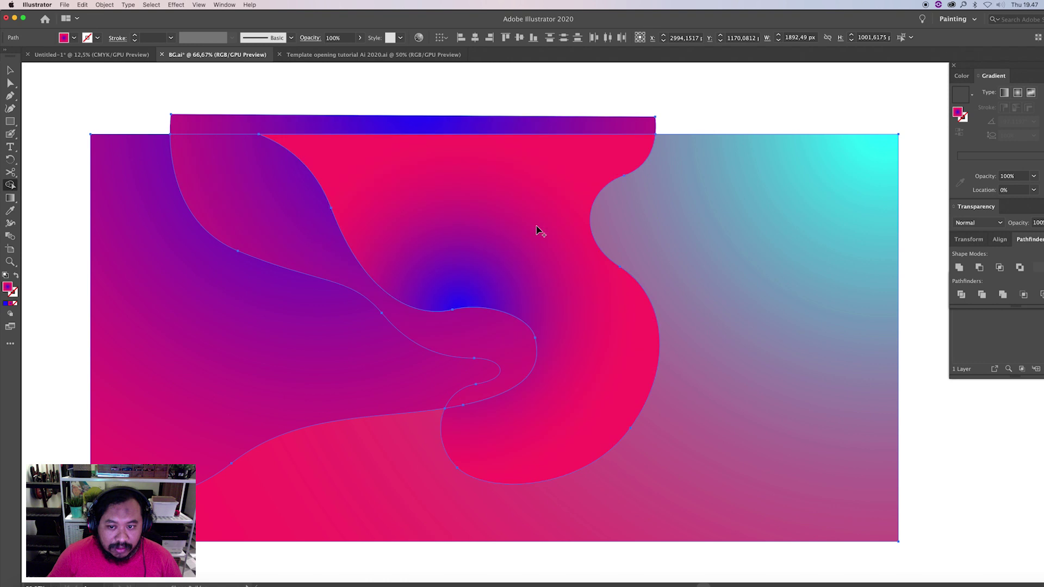
pyautogui.click(736, 257)
pyautogui.click(503, 355)
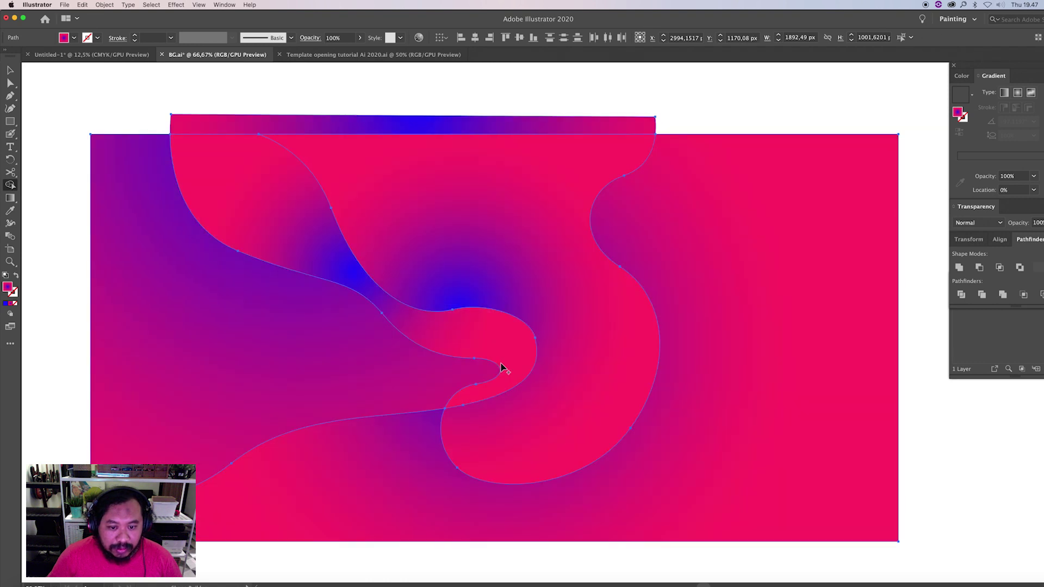
pyautogui.click(464, 374)
pyautogui.click(375, 464)
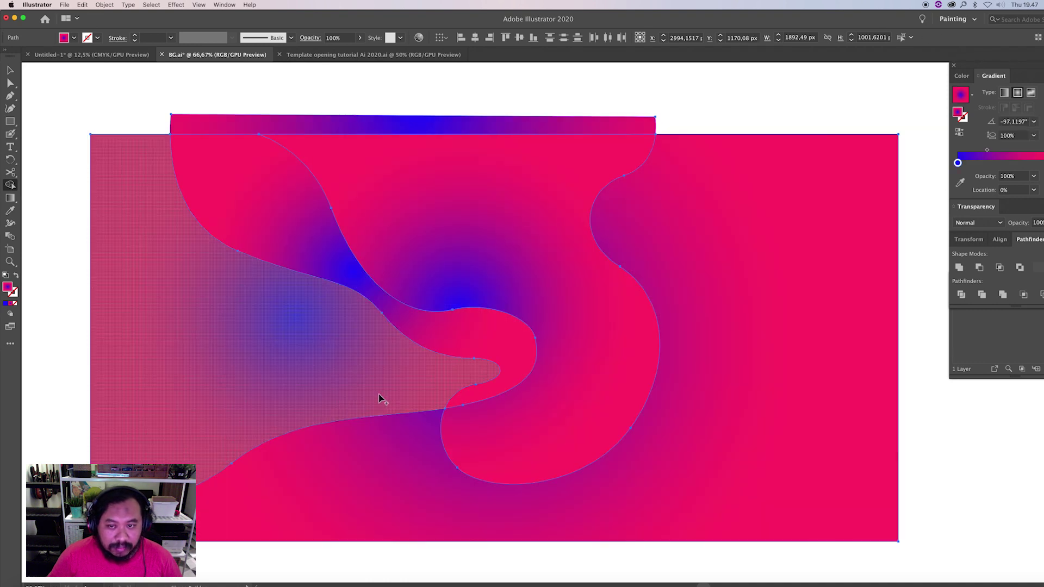
# Delete the thin strip sticking out above the rectangle's top edge
pyautogui.press('a')
pyautogui.click(675, 101)
pyautogui.click(643, 127)
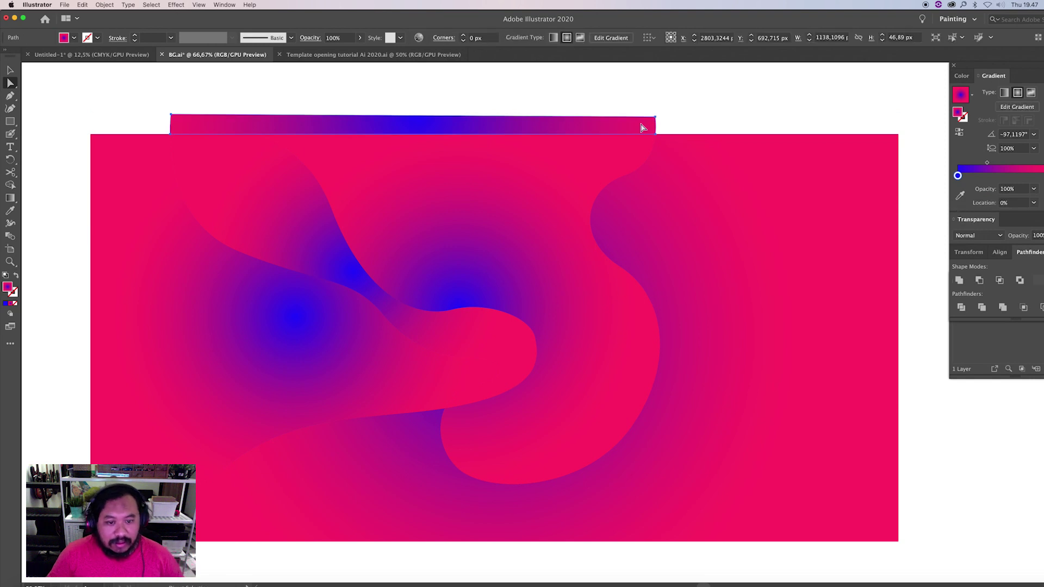
pyautogui.press('Delete')
# Reposition the radial gradient centres of the tongue piece and the left swoosh piece
pyautogui.click(449, 328)
pyautogui.press('g')
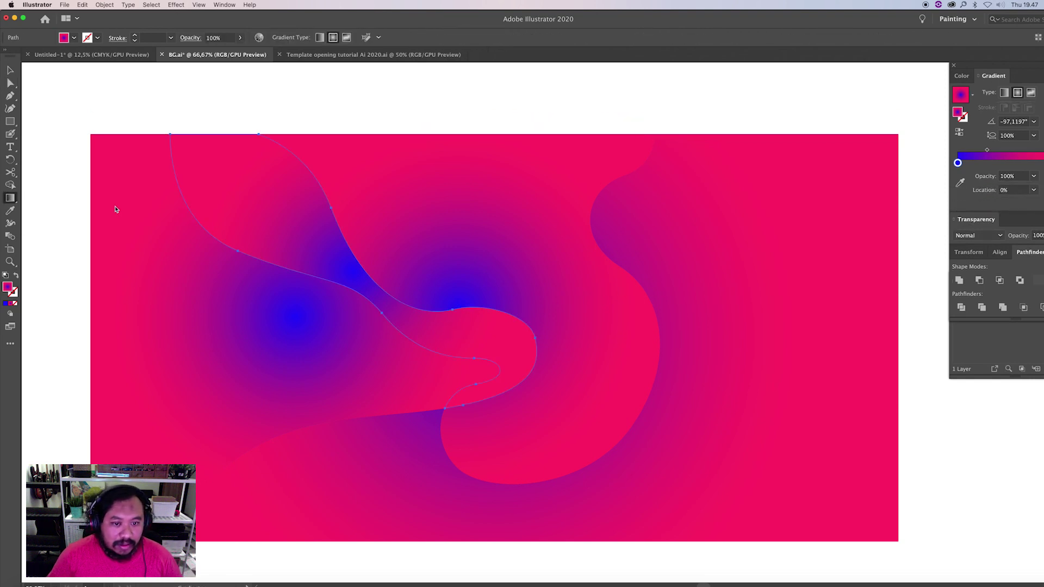
pyautogui.moveTo(366, 362); pyautogui.dragTo(346, 449)
pyautogui.press('a')
pyautogui.click(337, 342)
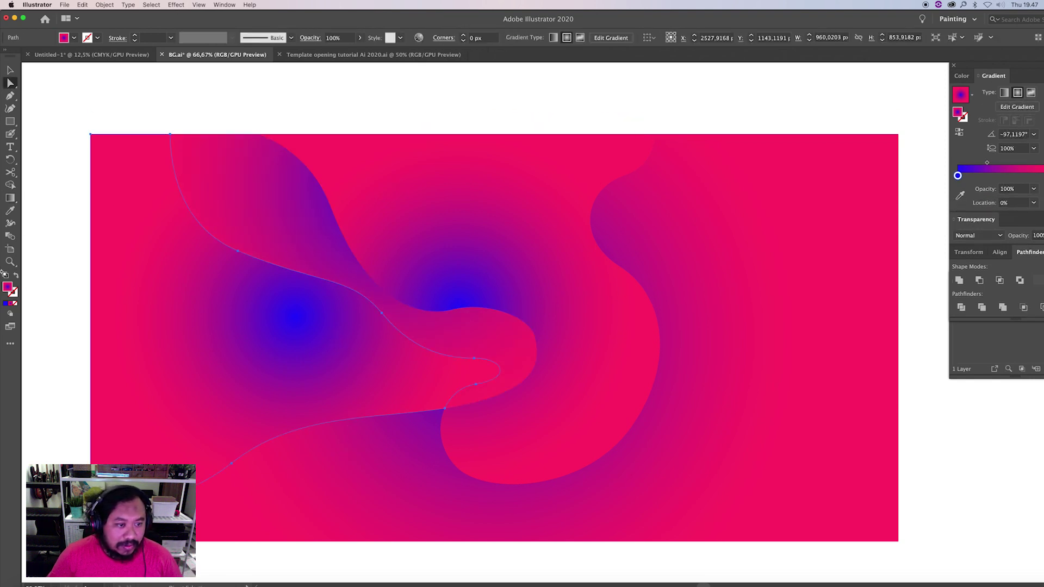
pyautogui.click(11, 199)
pyautogui.moveTo(375, 304); pyautogui.dragTo(294, 470)
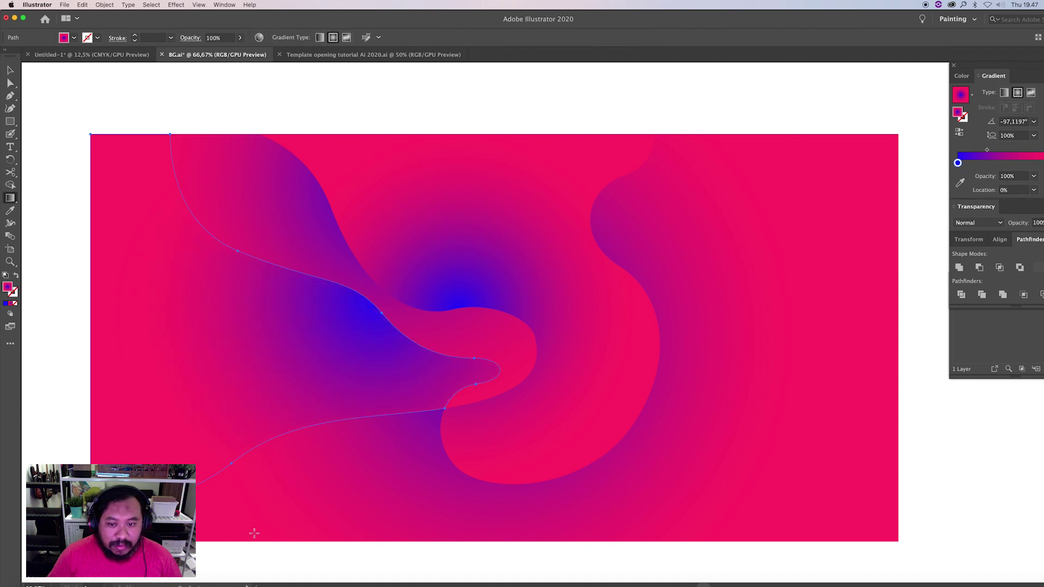
pyautogui.press('a')
pyautogui.click(636, 326)
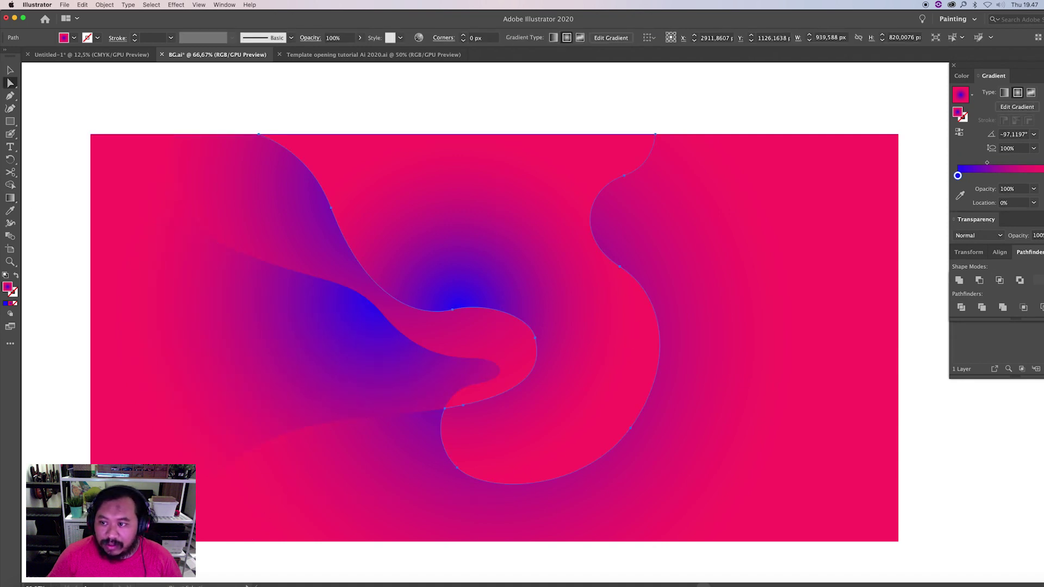
# Recolour the swirl's blue centre stop to orange and drag to enlarge the glow
pyautogui.doubleClick(958, 176)
pyautogui.click(1025, 216)
pyautogui.click(1004, 234)
pyautogui.moveTo(1033, 252); pyautogui.dragTo(999, 254)
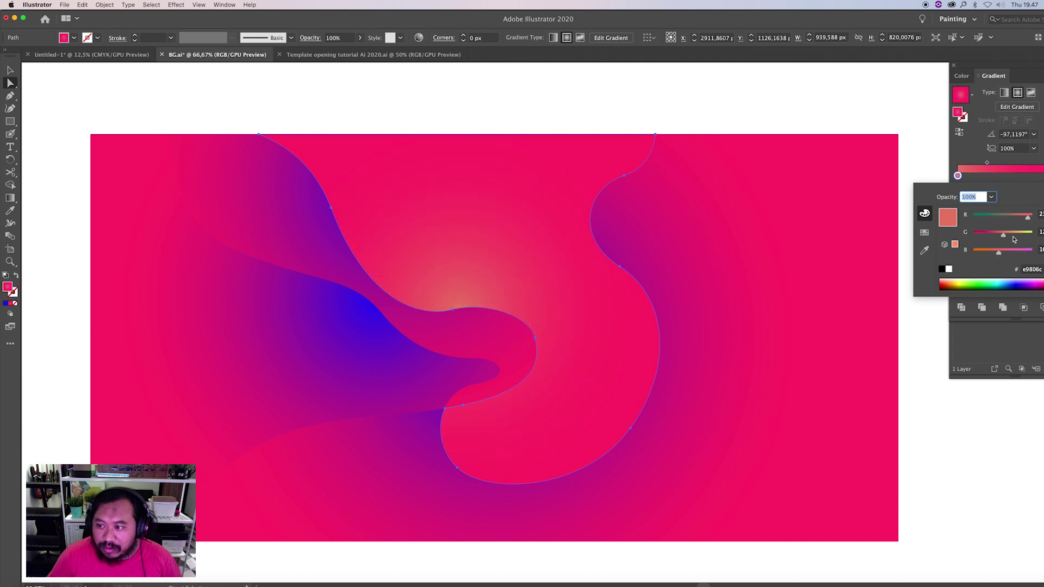
pyautogui.click(1016, 234)
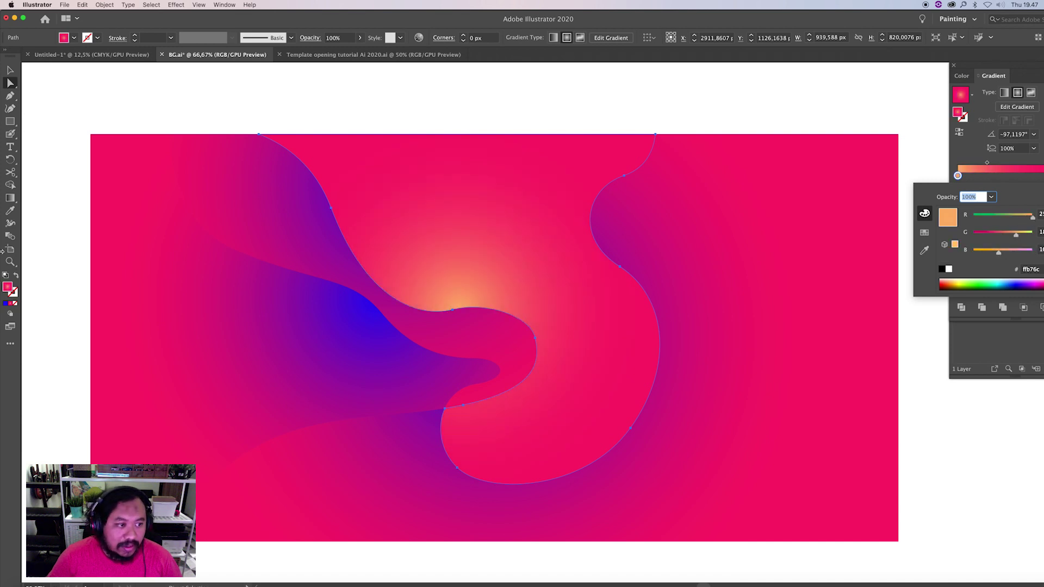
pyautogui.click(52, 203)
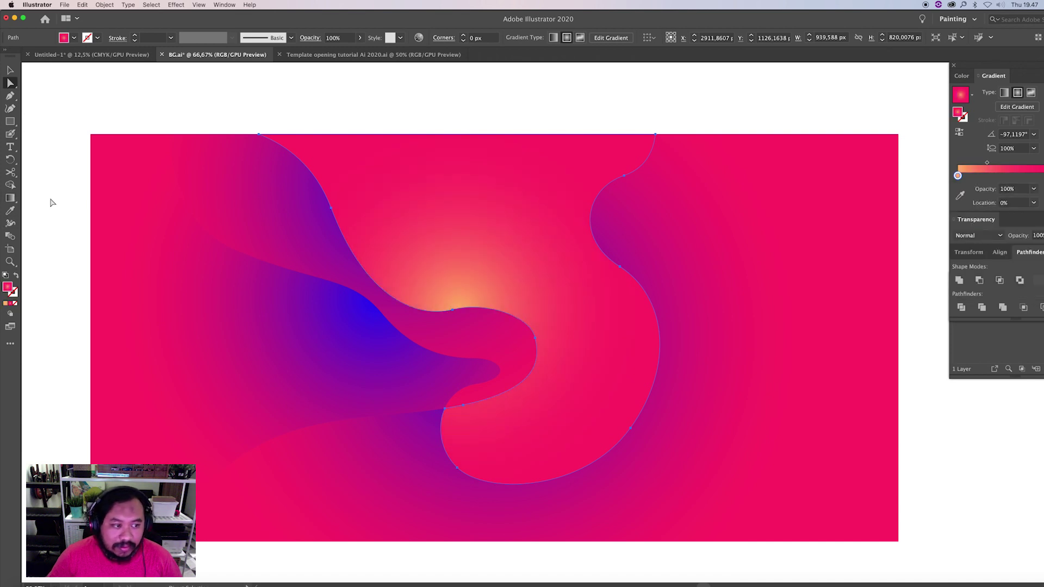
pyautogui.click(10, 197)
pyautogui.moveTo(472, 342); pyautogui.dragTo(745, 217)
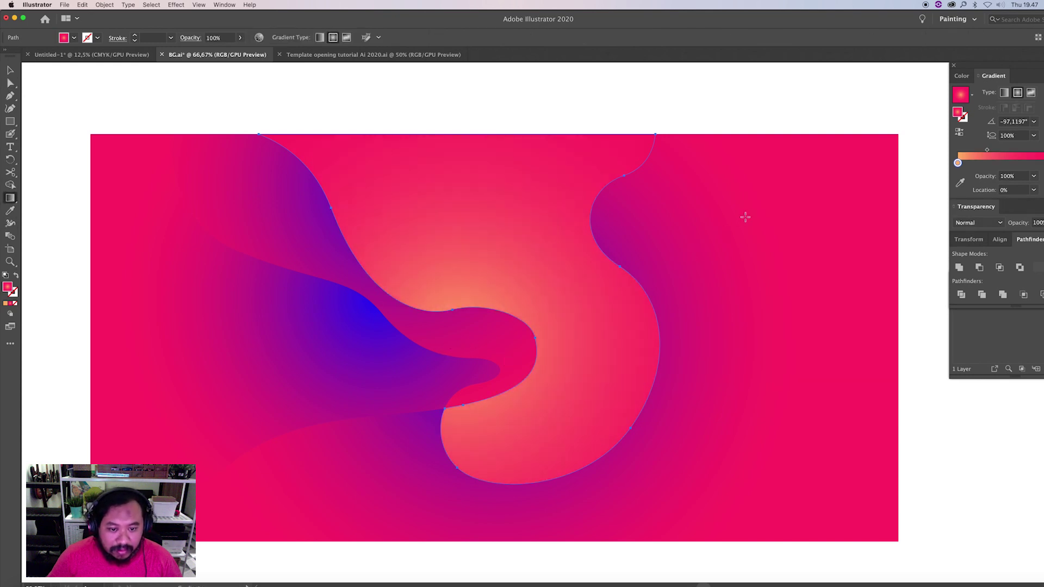
# Darken the left swoosh's blue gradient stop to indigo, then select the background rectangle
pyautogui.press('a')
pyautogui.click(413, 378)
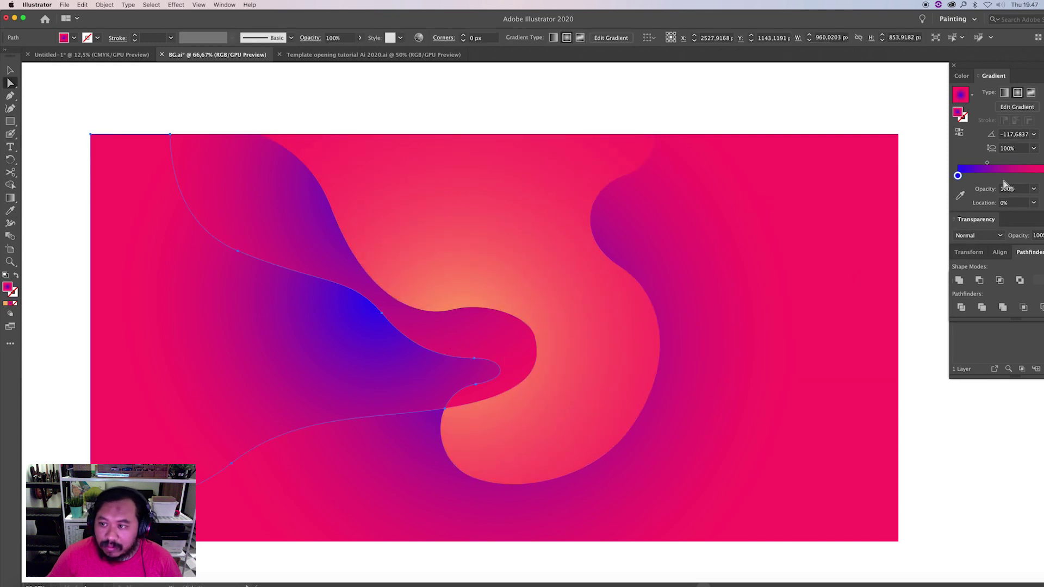
pyautogui.doubleClick(958, 176)
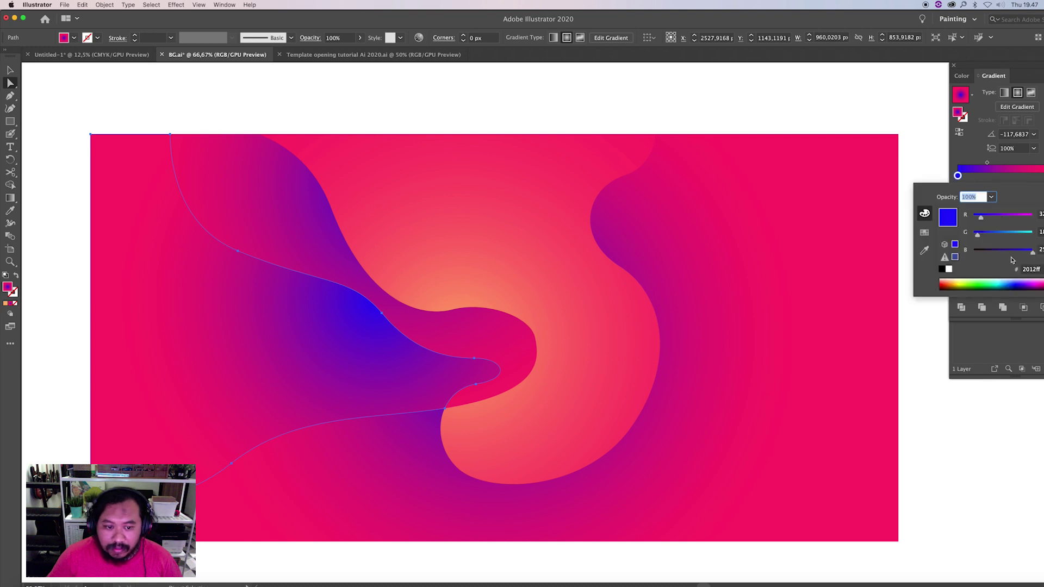
pyautogui.click(11, 198)
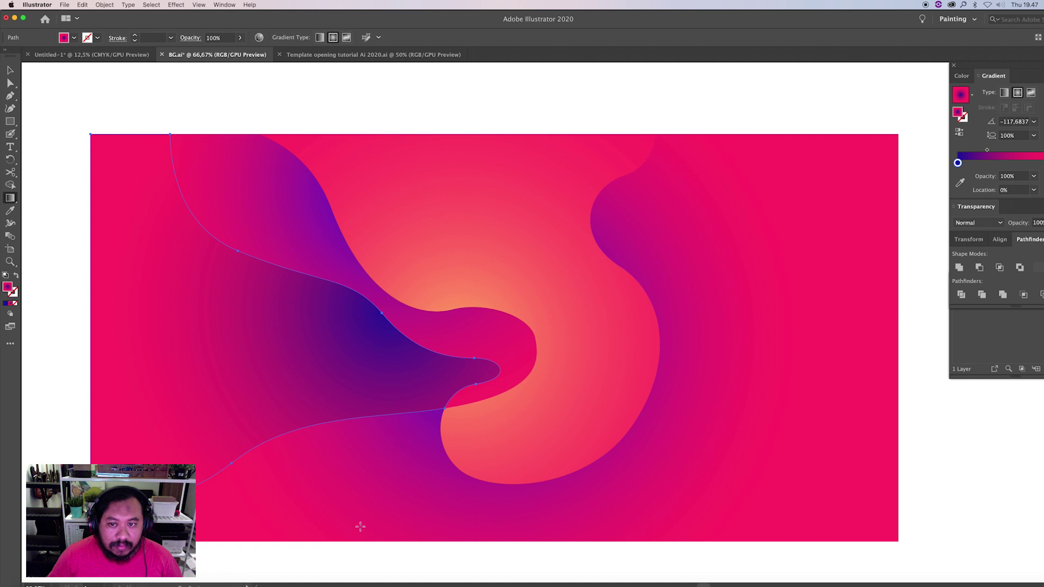
pyautogui.press('v')
pyautogui.click(741, 268)
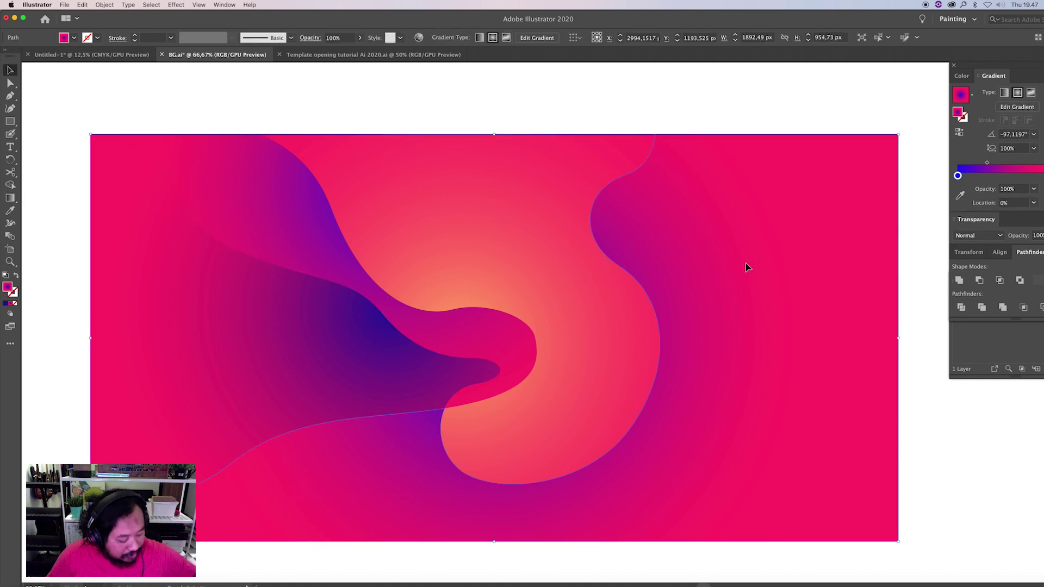
# Pen-draw a closed wave shape on the right extending past the artboard's bottom-right corner
pyautogui.press('p')
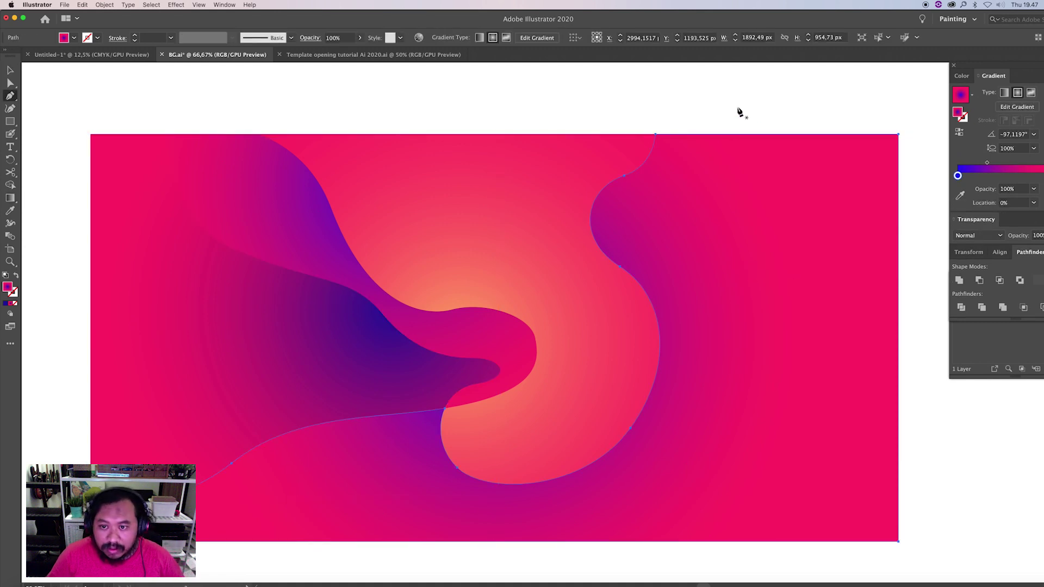
pyautogui.click(805, 125)
pyautogui.moveTo(641, 235); pyautogui.dragTo(626, 236)
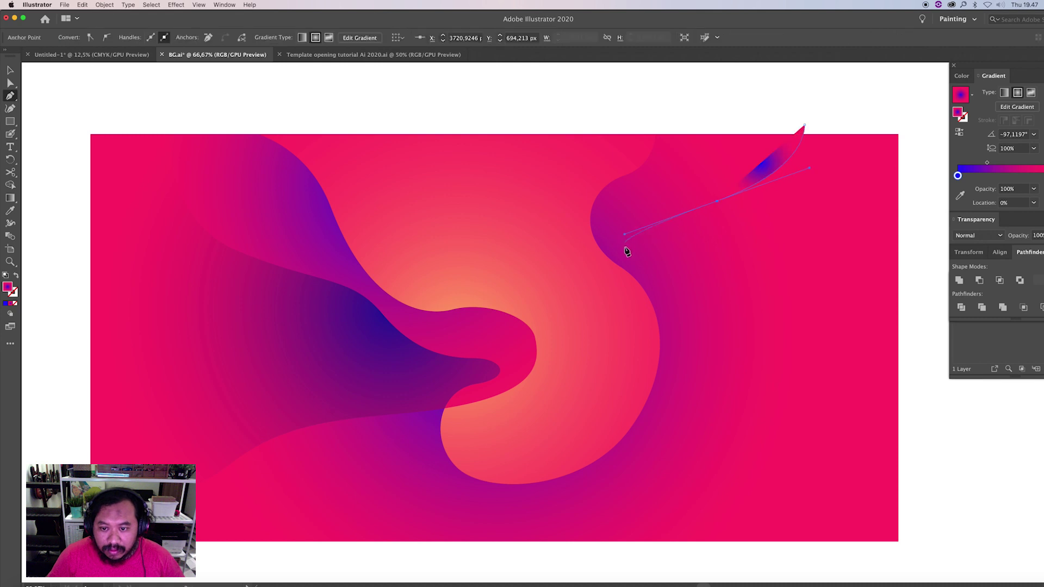
pyautogui.moveTo(687, 336); pyautogui.dragTo(687, 333)
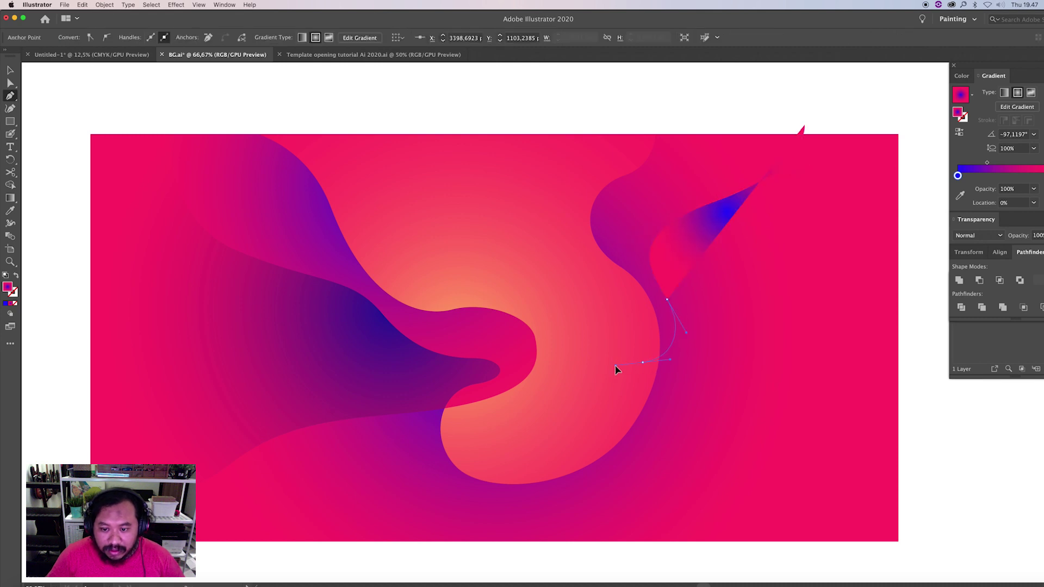
pyautogui.moveTo(613, 370); pyautogui.dragTo(616, 368)
pyautogui.hotkey('ctrl', 'z')
pyautogui.click(623, 409)
pyautogui.click(513, 447)
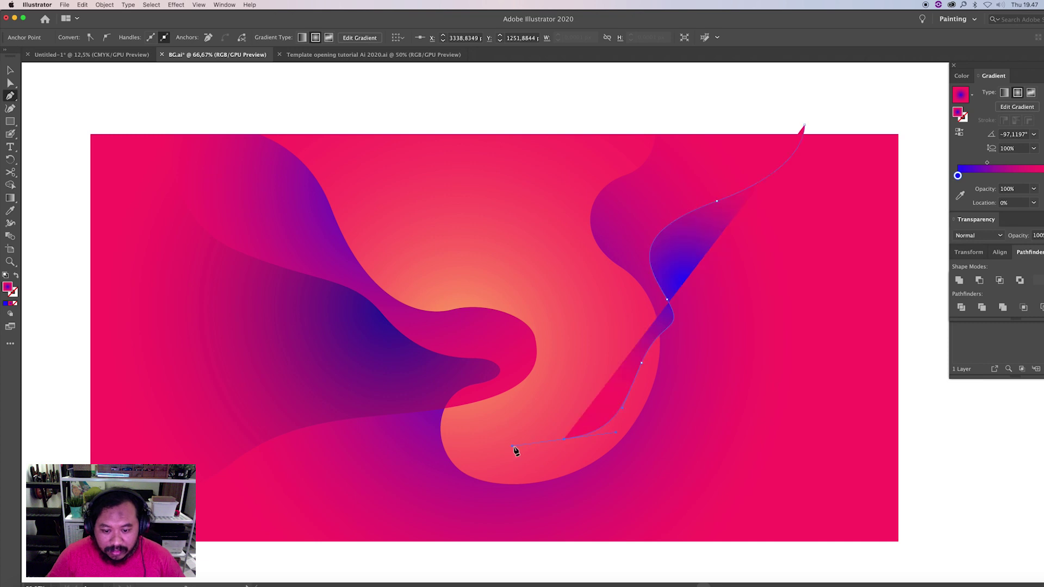
pyautogui.moveTo(525, 570); pyautogui.dragTo(540, 581)
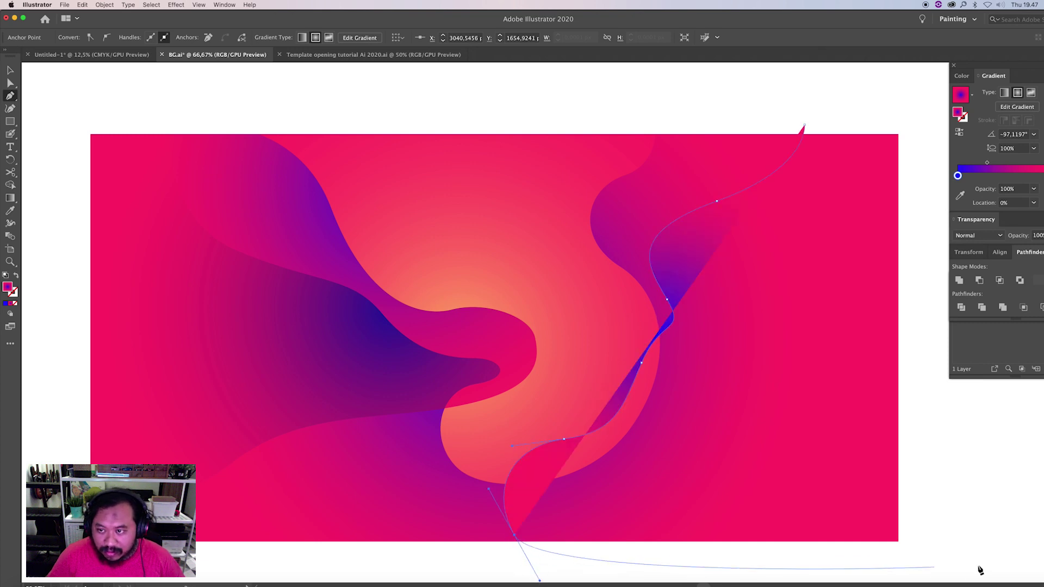
pyautogui.click(968, 555)
pyautogui.click(923, 124)
# Merge the thin strip and large right region with Shape Builder, then delete the overhanging piece
pyautogui.press('v')
pyautogui.moveTo(136, 89)
pyautogui.mouseDown()
pyautogui.moveTo(789, 552)
pyautogui.moveTo(945, 566)
pyautogui.mouseUp()
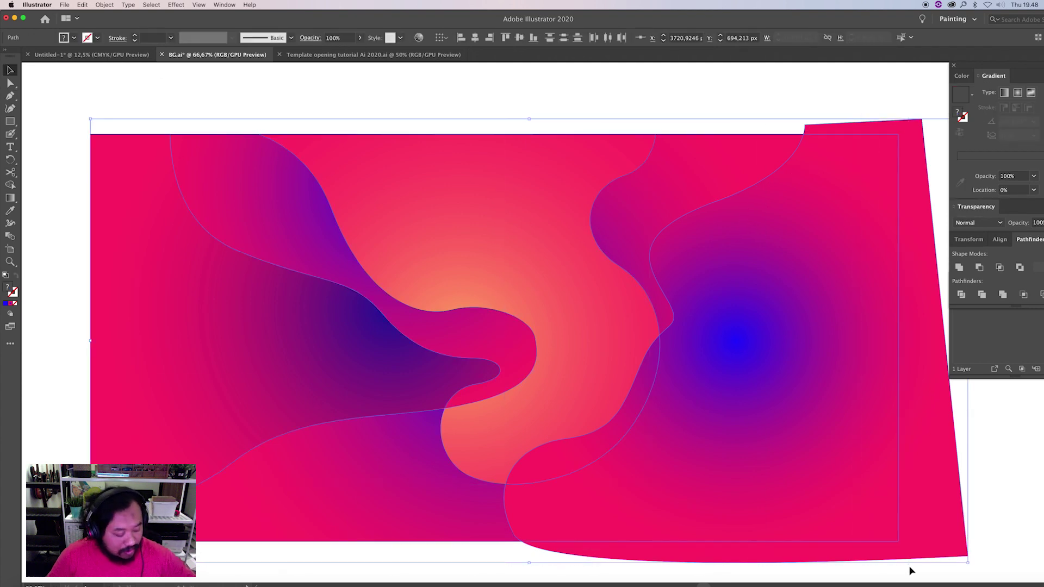
pyautogui.hotkey('shift', 'm')
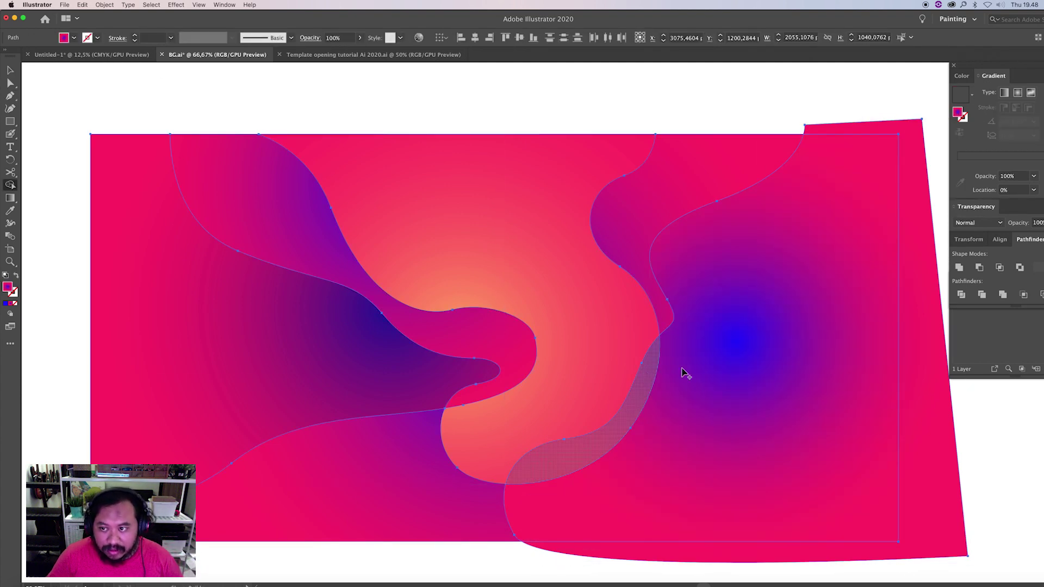
pyautogui.click(914, 170)
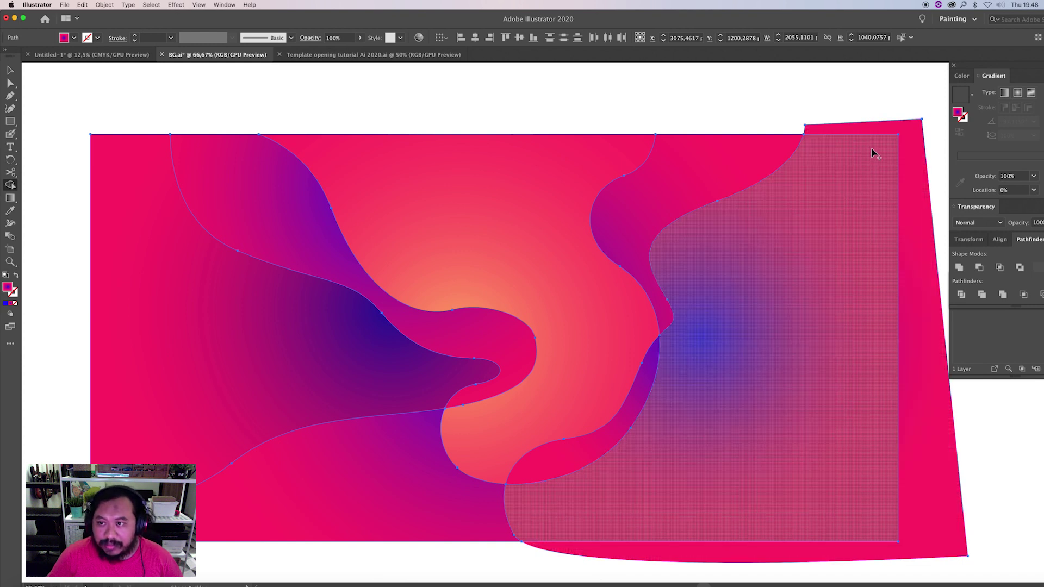
pyautogui.click(869, 129)
pyautogui.press('a')
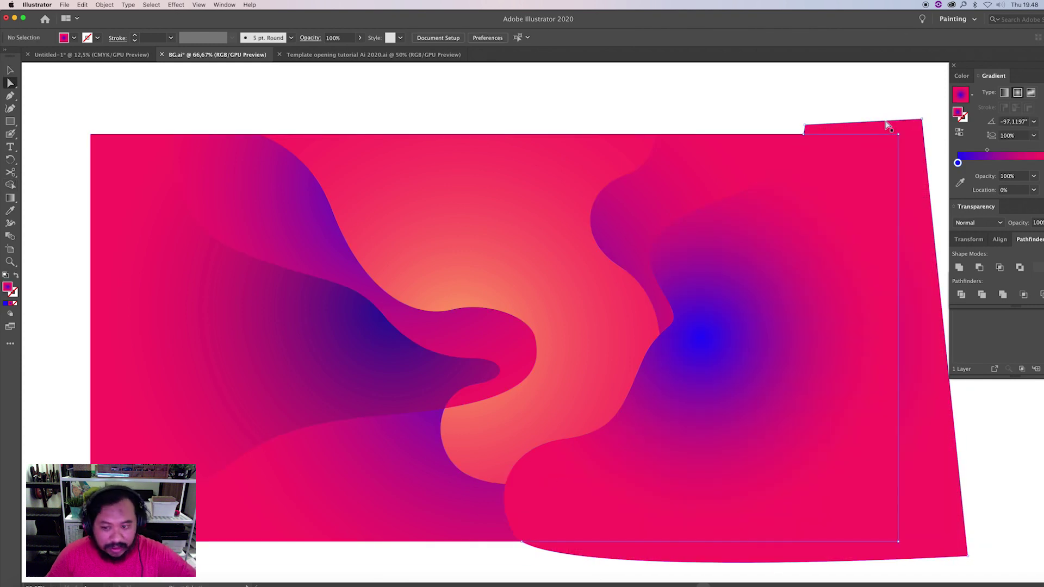
pyautogui.click(886, 124)
pyautogui.click(713, 408)
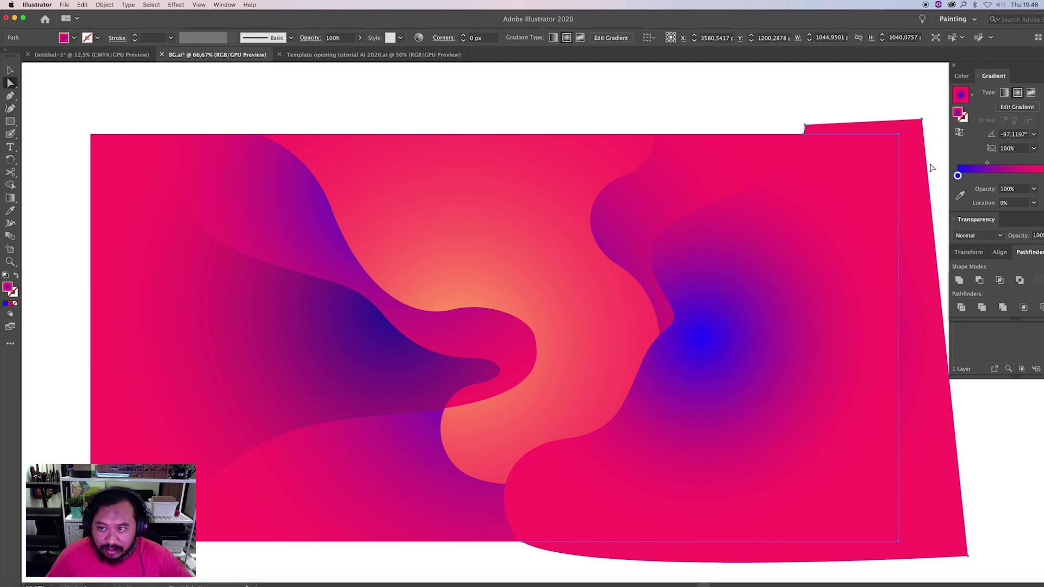
pyautogui.press('Delete')
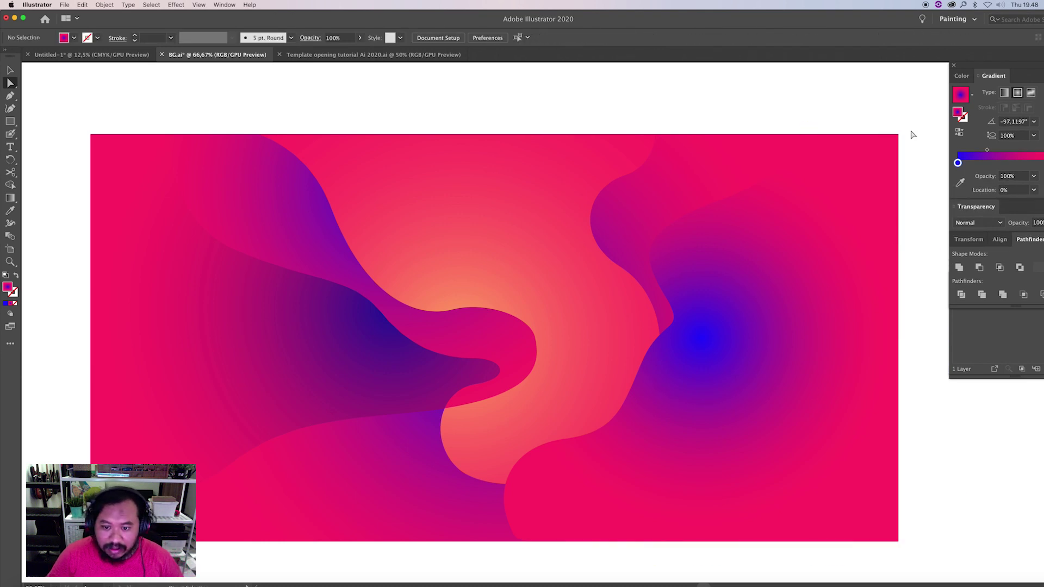
# Undo, re-merge the right-side regions with Shape Builder, and delete the piece past the right edge
pyautogui.click(649, 387)
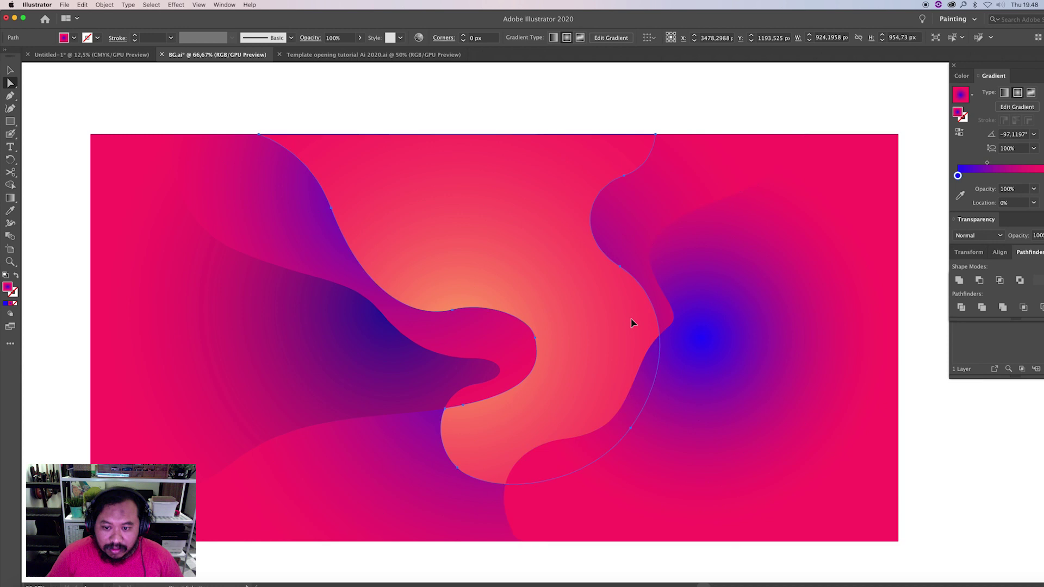
pyautogui.click(655, 362)
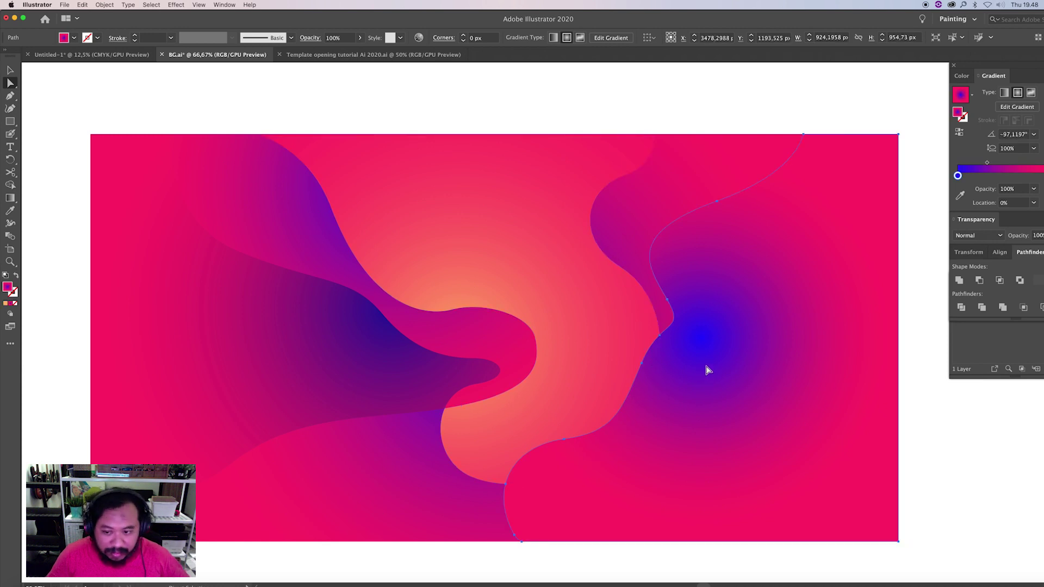
pyautogui.hotkey('ctrl', 'z')
pyautogui.hotkey('ctrl', 'shift', 'a')
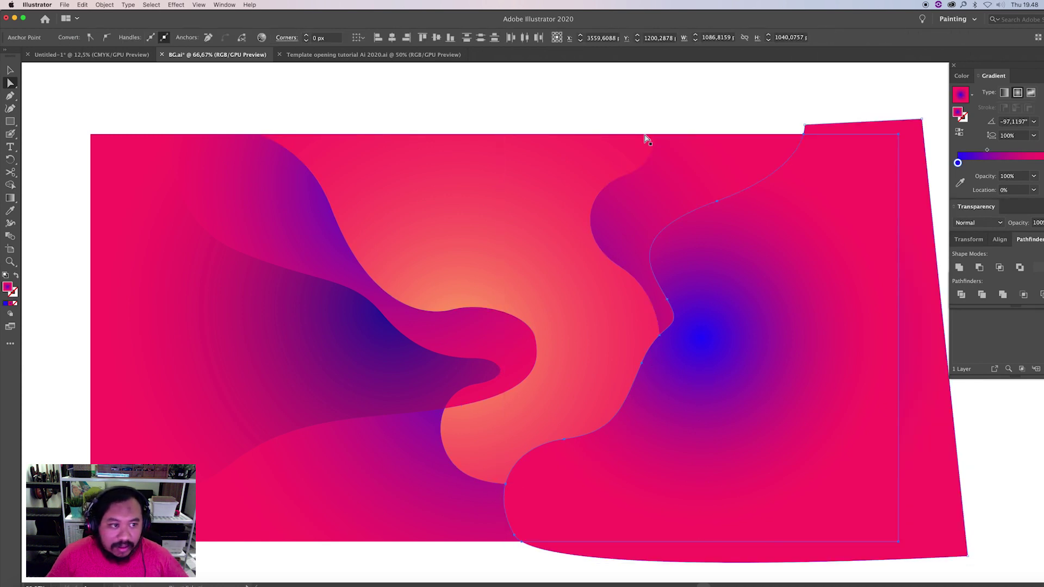
pyautogui.moveTo(76, 87); pyautogui.dragTo(930, 570)
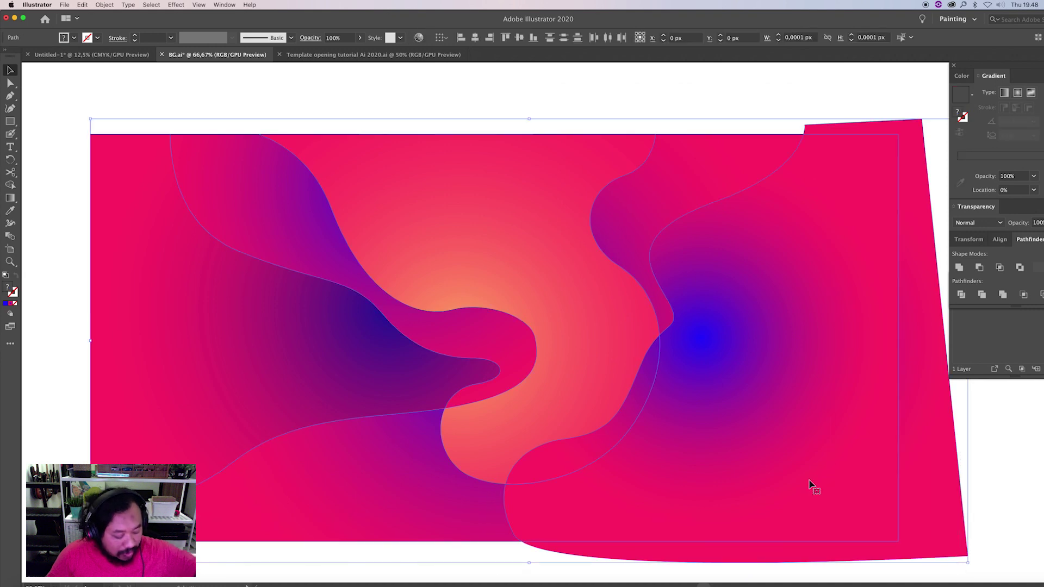
pyautogui.hotkey('shift', 'm')
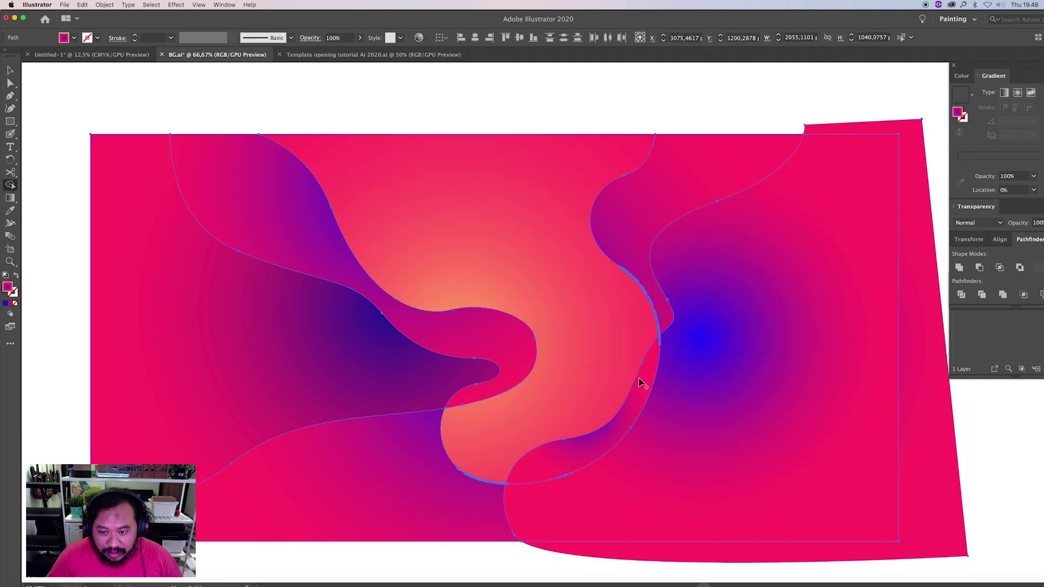
pyautogui.click(735, 395)
pyautogui.press('a')
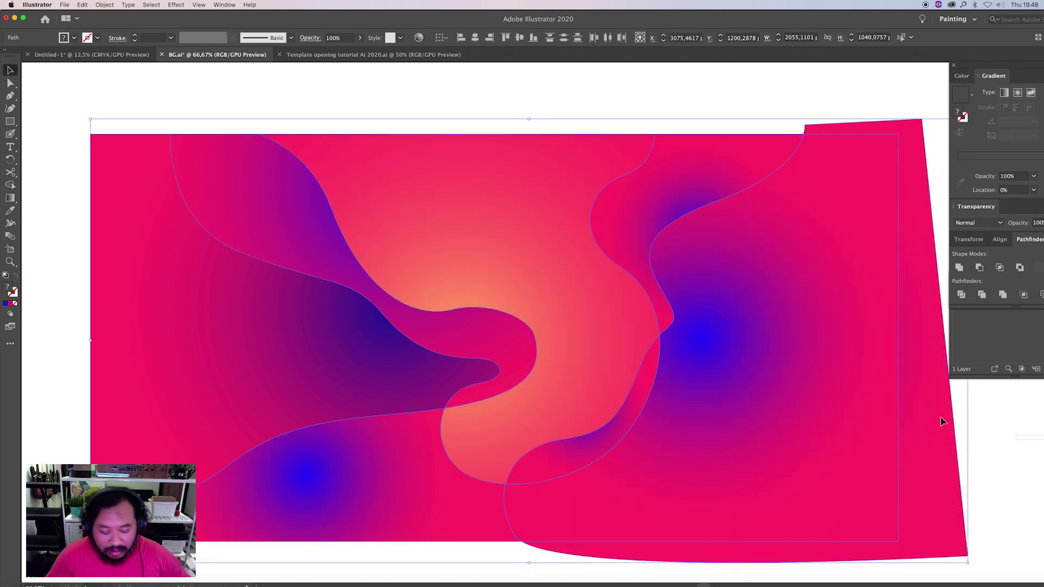
pyautogui.click(909, 407)
pyautogui.press('Delete')
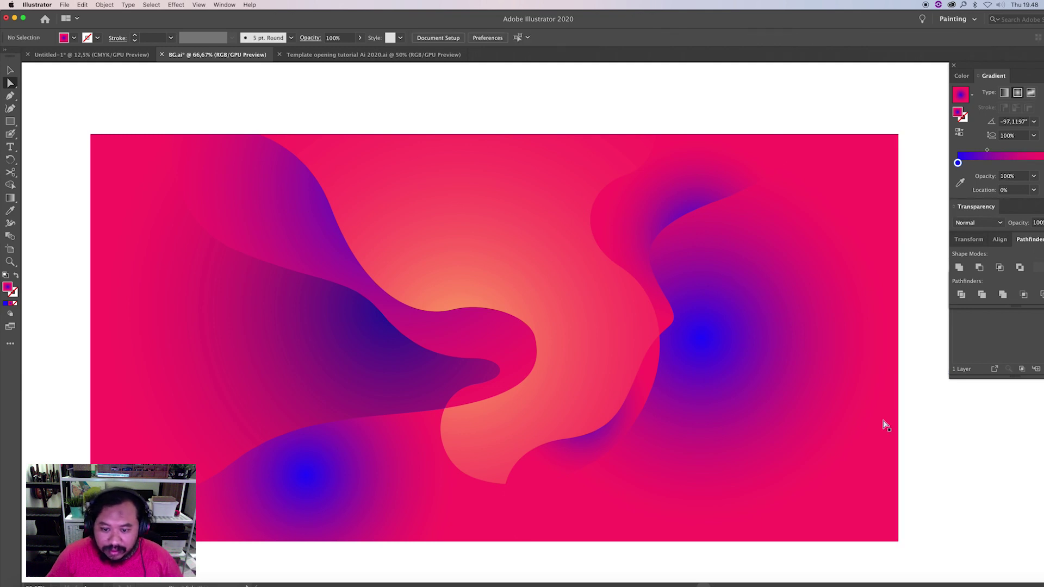
pyautogui.click(641, 389)
# Re-aim the gradient vectors of the selected shape and the lower-left curved shape
pyautogui.press('i')
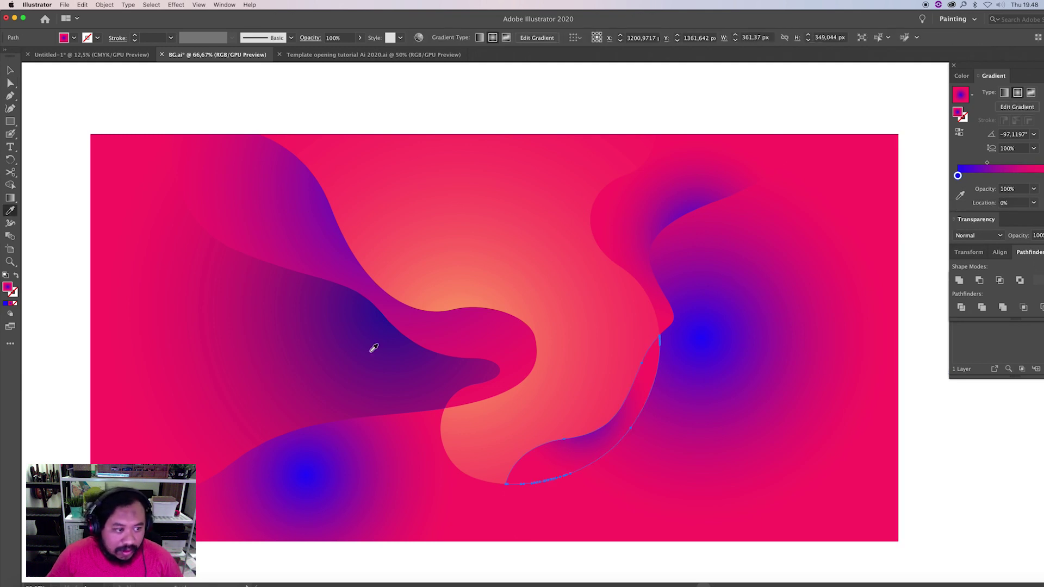
pyautogui.press('g')
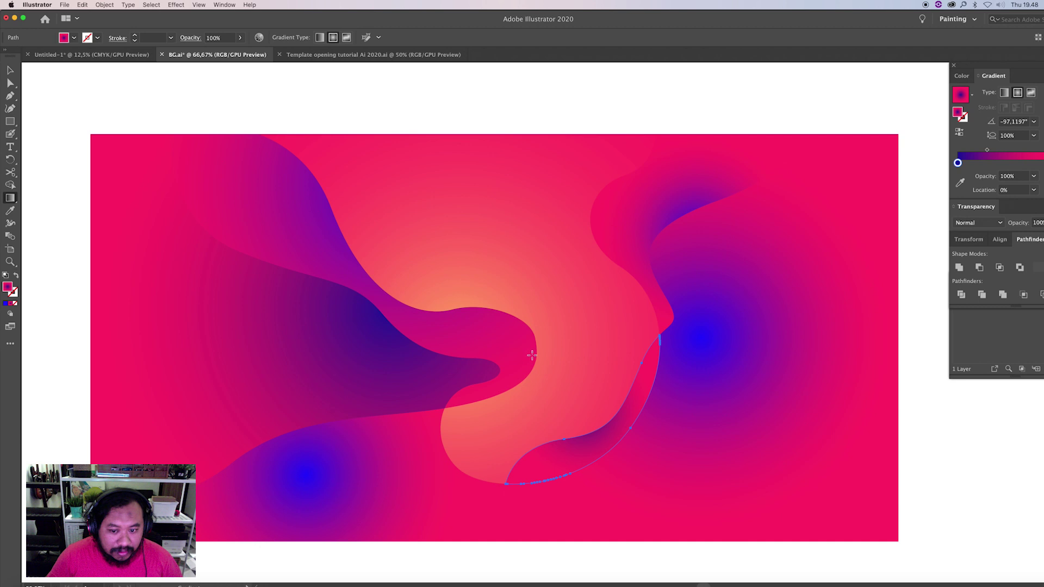
pyautogui.moveTo(617, 482); pyautogui.dragTo(641, 531)
pyautogui.press('a')
pyautogui.click(332, 466)
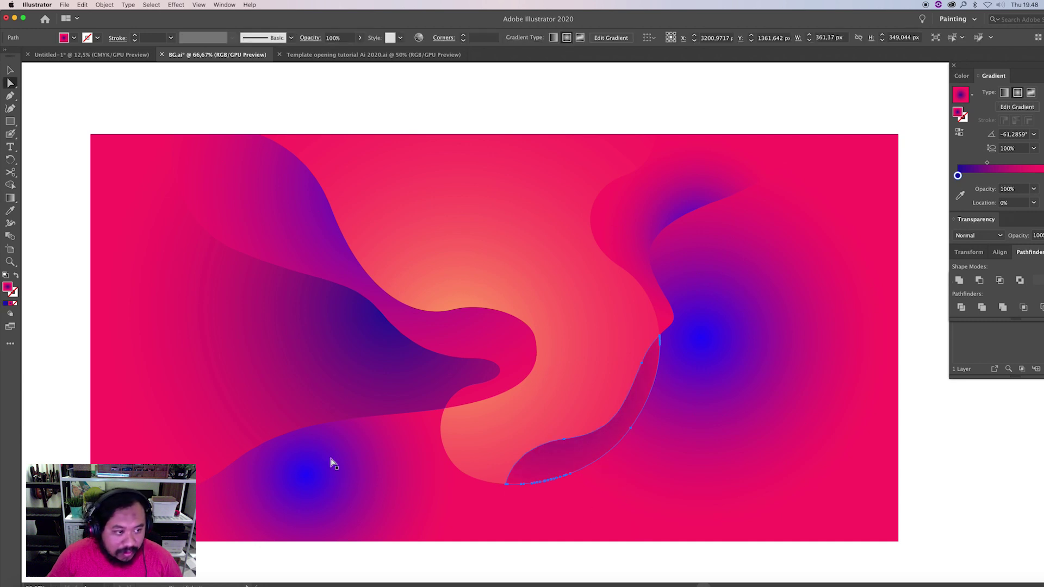
pyautogui.click(10, 198)
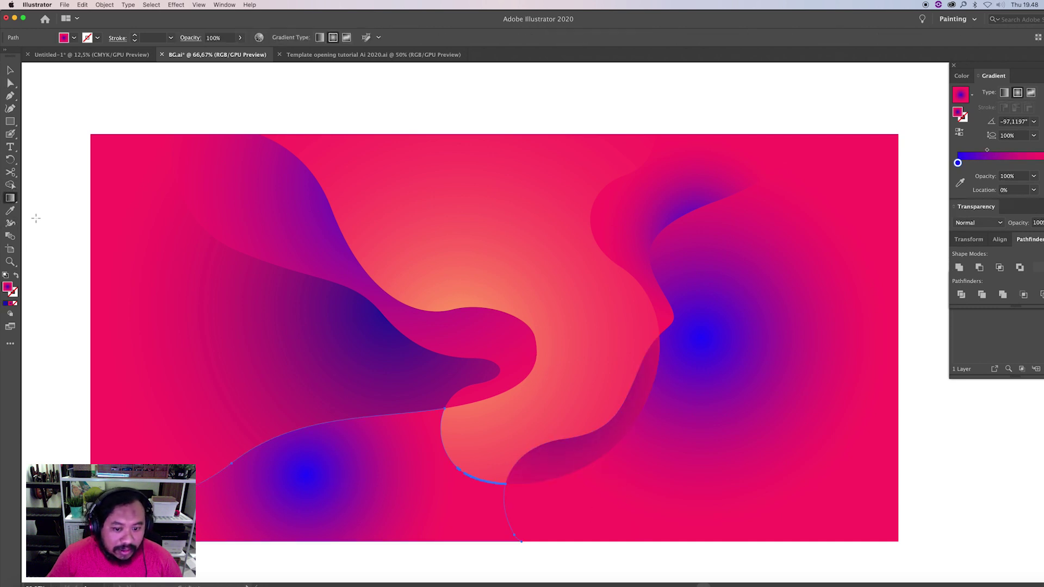
pyautogui.moveTo(555, 366); pyautogui.dragTo(436, 566)
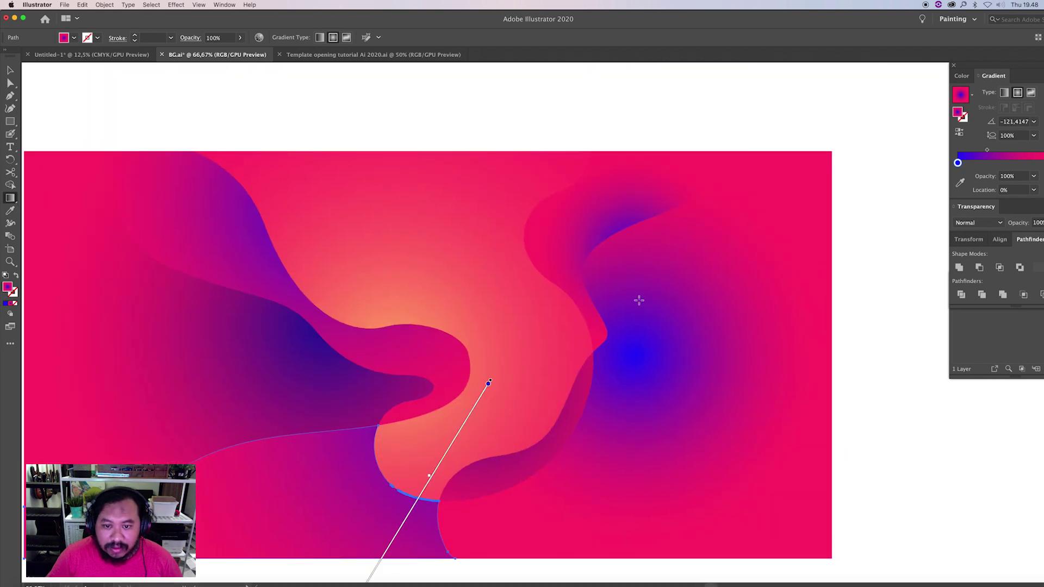
# Sample peach into the right wave's gradient, brighten the stop to yellow, and move the glow up top
pyautogui.press('a')
pyautogui.click(592, 231)
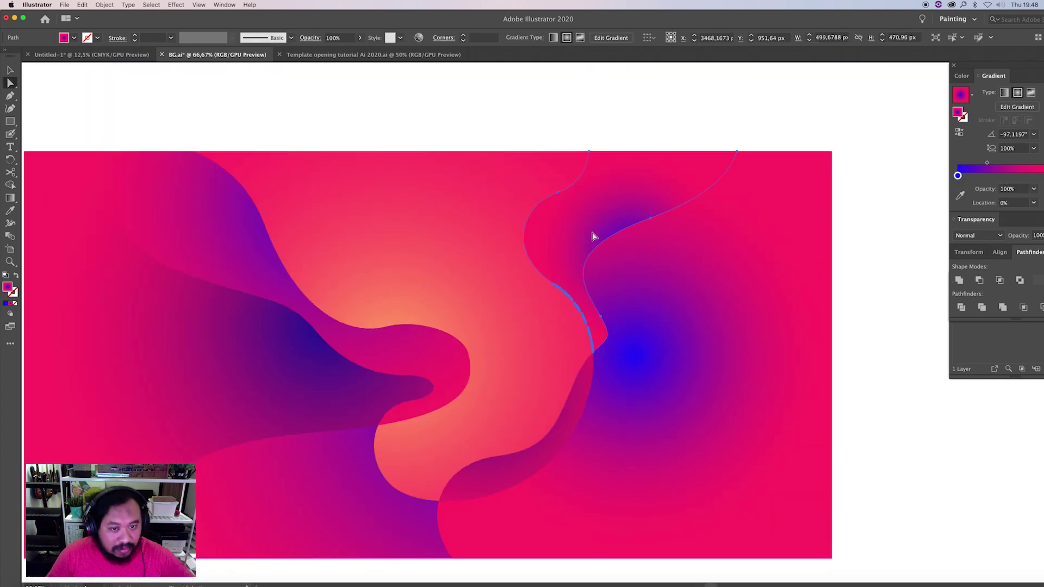
pyautogui.press('i')
pyautogui.click(497, 240)
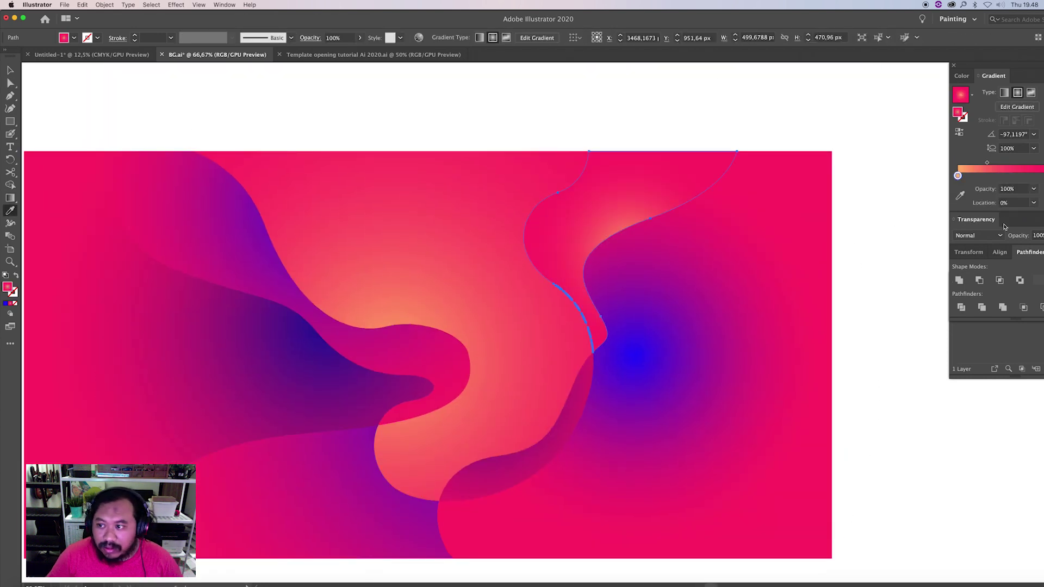
pyautogui.doubleClick(958, 176)
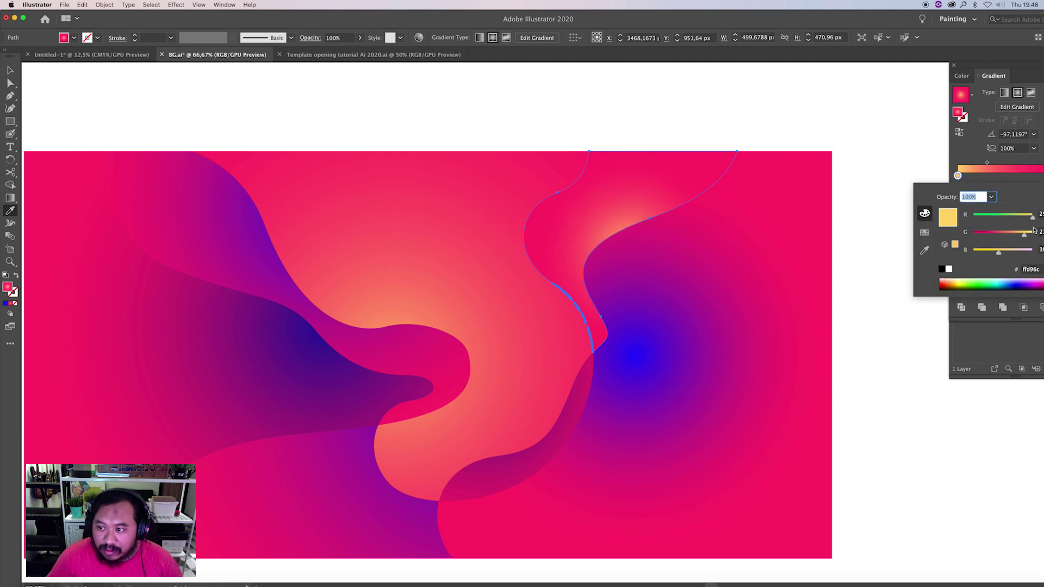
pyautogui.moveTo(1030, 237); pyautogui.dragTo(1032, 235)
pyautogui.click(10, 209)
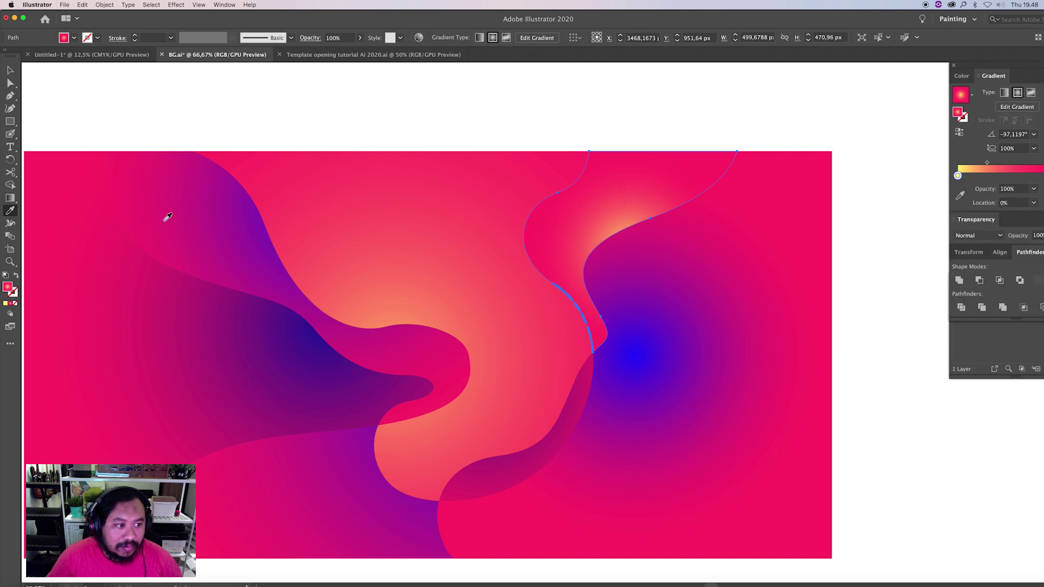
pyautogui.click(10, 198)
pyautogui.moveTo(609, 275); pyautogui.dragTo(462, 191)
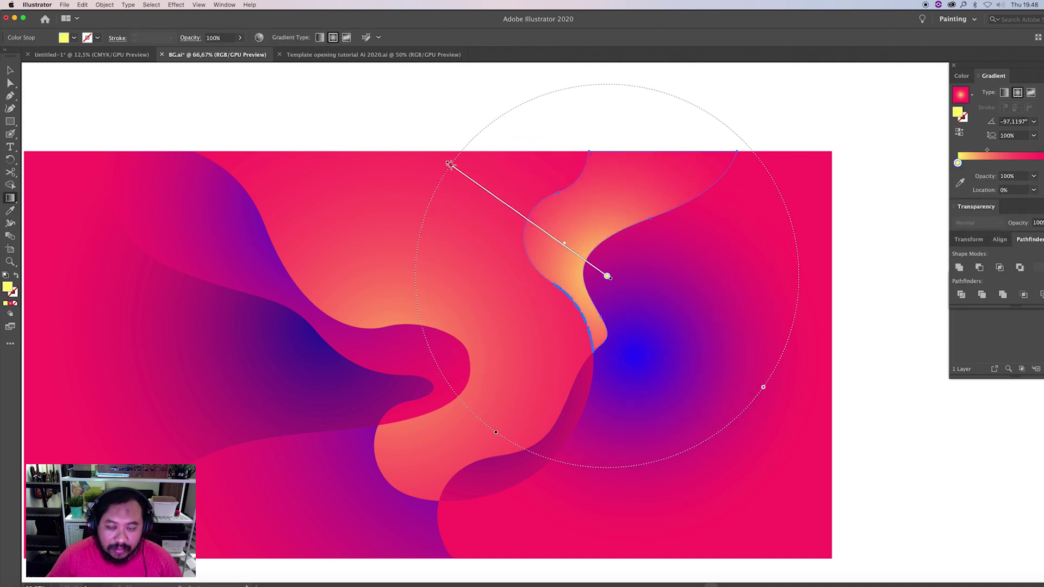
# Move the lower-right shape's blue gradient centre down to its bottom edge, then deselect
pyautogui.click(648, 159)
pyautogui.press('a')
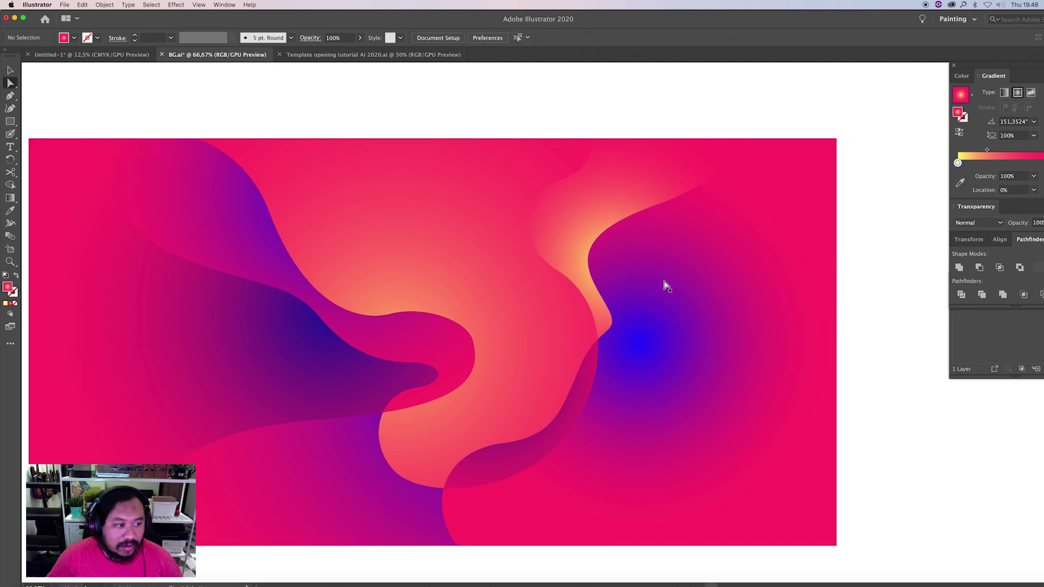
pyautogui.click(10, 198)
pyautogui.moveTo(573, 321); pyautogui.dragTo(718, 527)
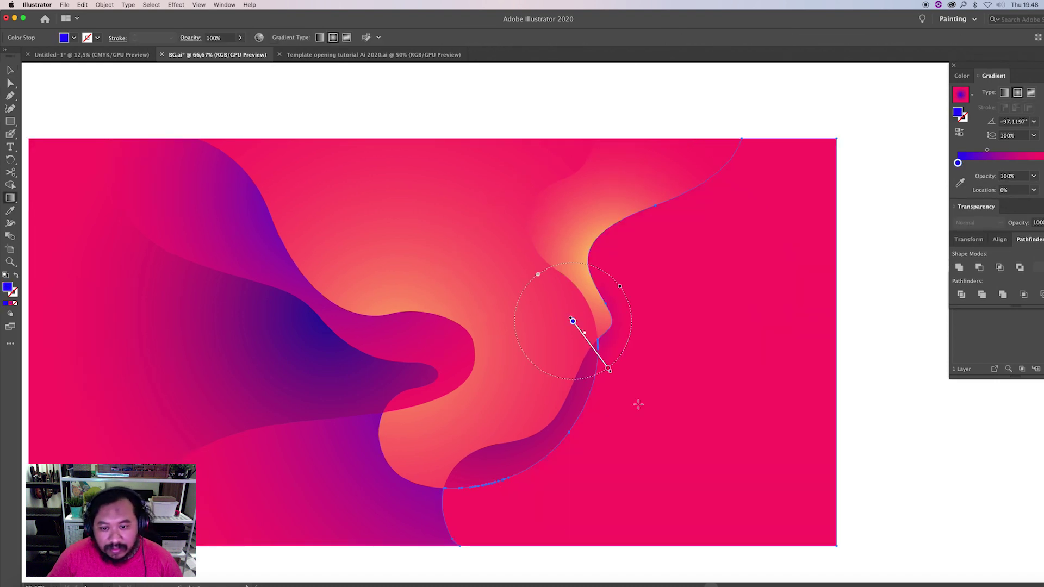
pyautogui.moveTo(452, 475)
pyautogui.mouseDown()
pyautogui.moveTo(665, 343)
pyautogui.moveTo(795, 282)
pyautogui.mouseUp()
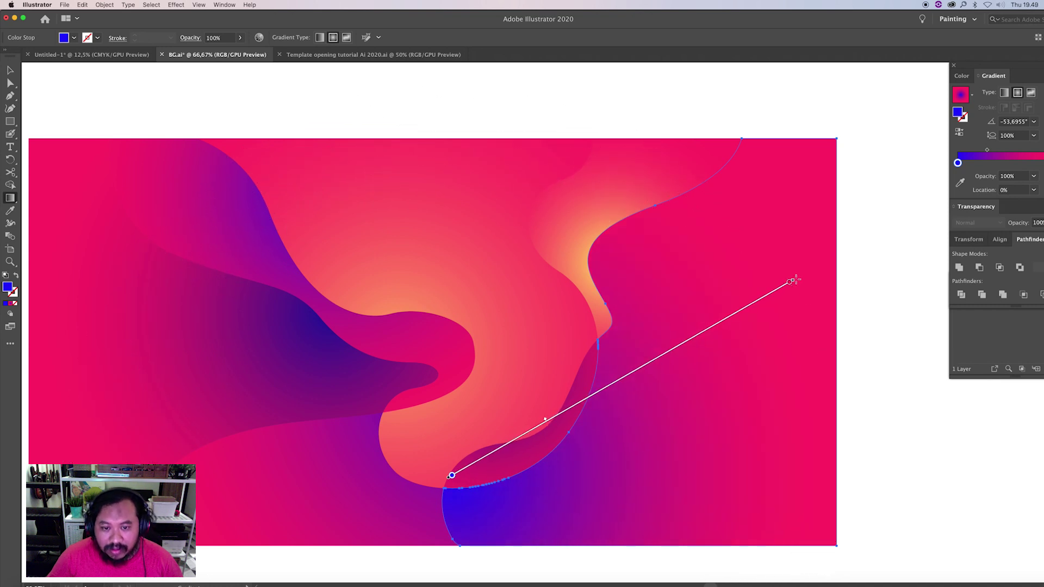
pyautogui.press('v')
pyautogui.click(892, 387)
pyautogui.hscroll(-3, 774, 373)
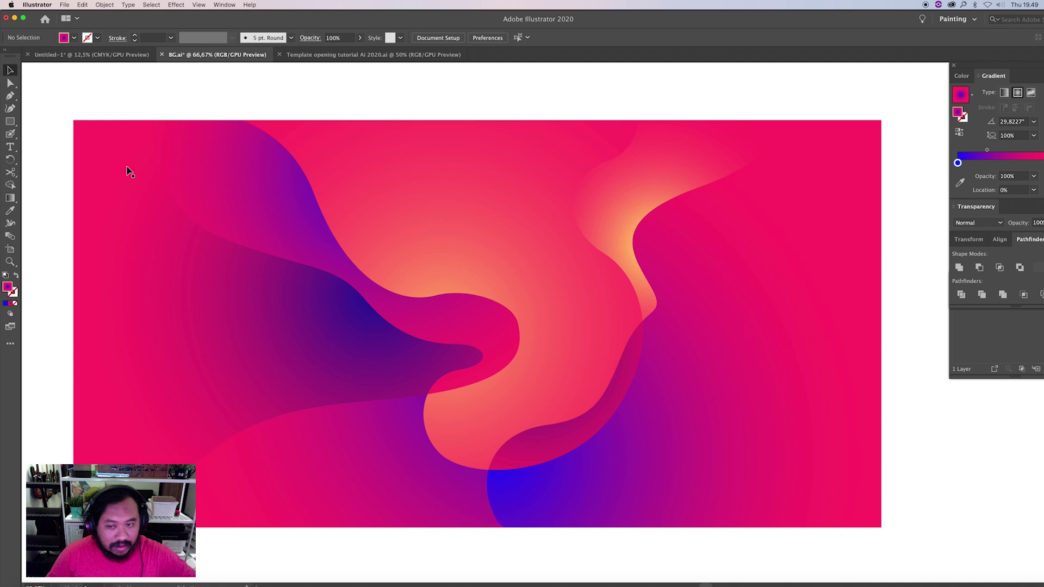
# Pen-draw a small closed crescent blob near the yellow glow
pyautogui.press('p')
pyautogui.click(676, 164)
pyautogui.moveTo(709, 207); pyautogui.dragTo(744, 216)
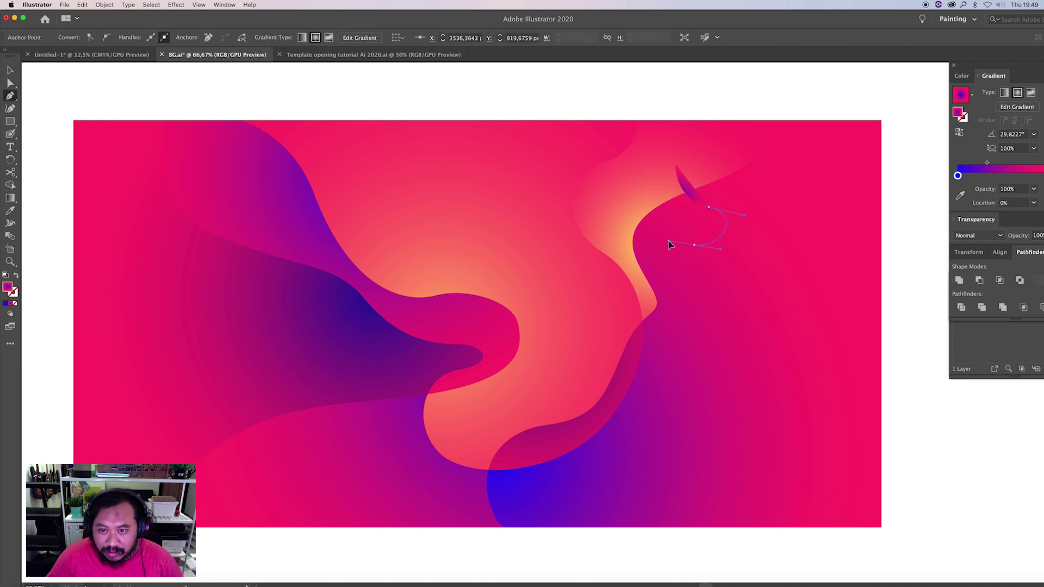
pyautogui.moveTo(670, 245); pyautogui.dragTo(665, 238)
pyautogui.click(675, 165)
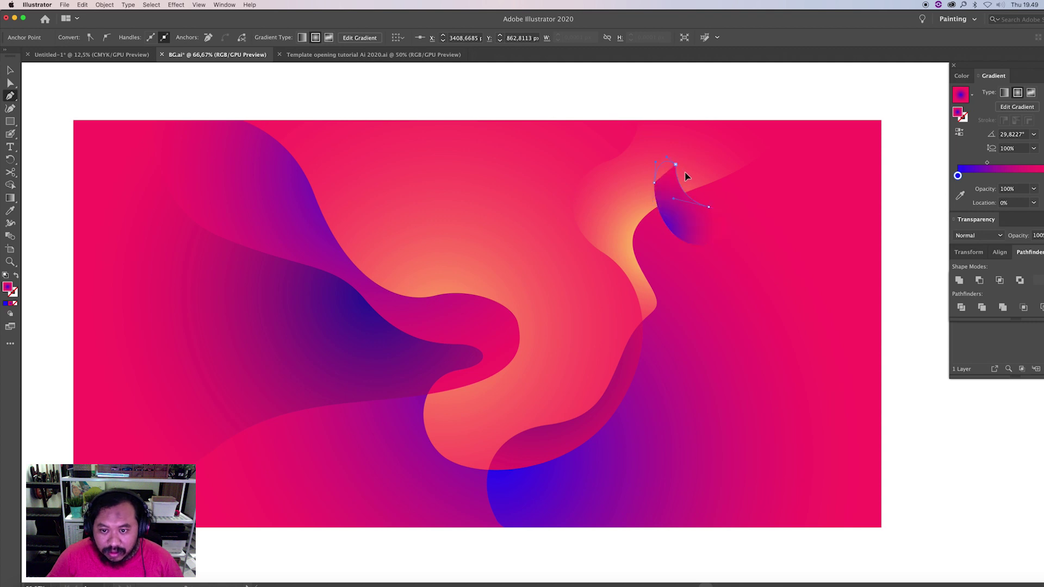
# Draw a closed teardrop blob at lower centre, then select the large right-hand curvy shape
pyautogui.click(446, 417)
pyautogui.moveTo(391, 439); pyautogui.dragTo(336, 447)
pyautogui.moveTo(414, 515); pyautogui.dragTo(423, 511)
pyautogui.moveTo(457, 445)
pyautogui.mouseDown()
pyautogui.moveTo(486, 423)
pyautogui.moveTo(479, 393)
pyautogui.mouseUp()
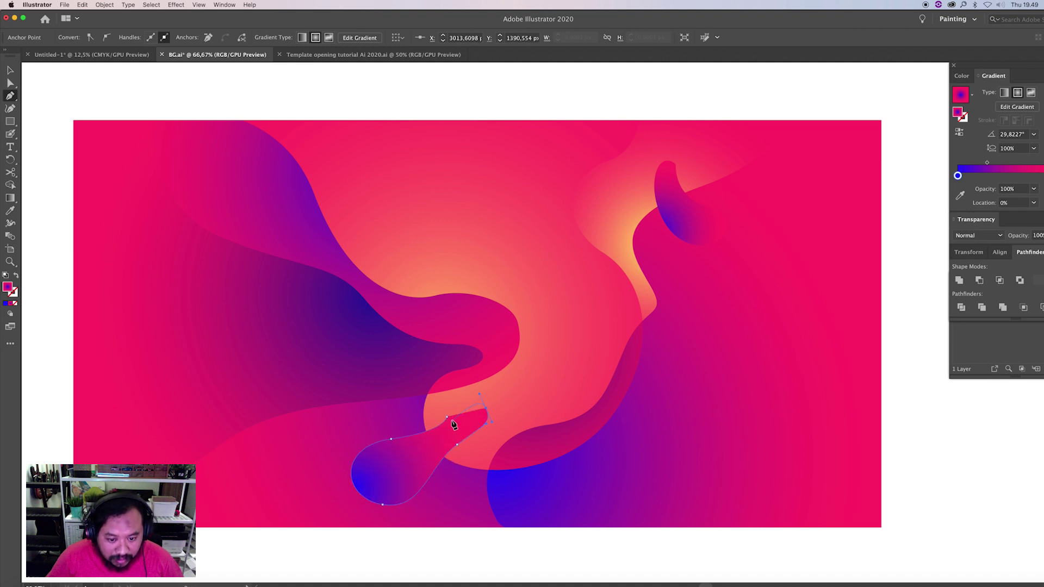
pyautogui.click(446, 417)
pyautogui.press('v')
pyautogui.click(625, 198)
pyautogui.click(695, 340)
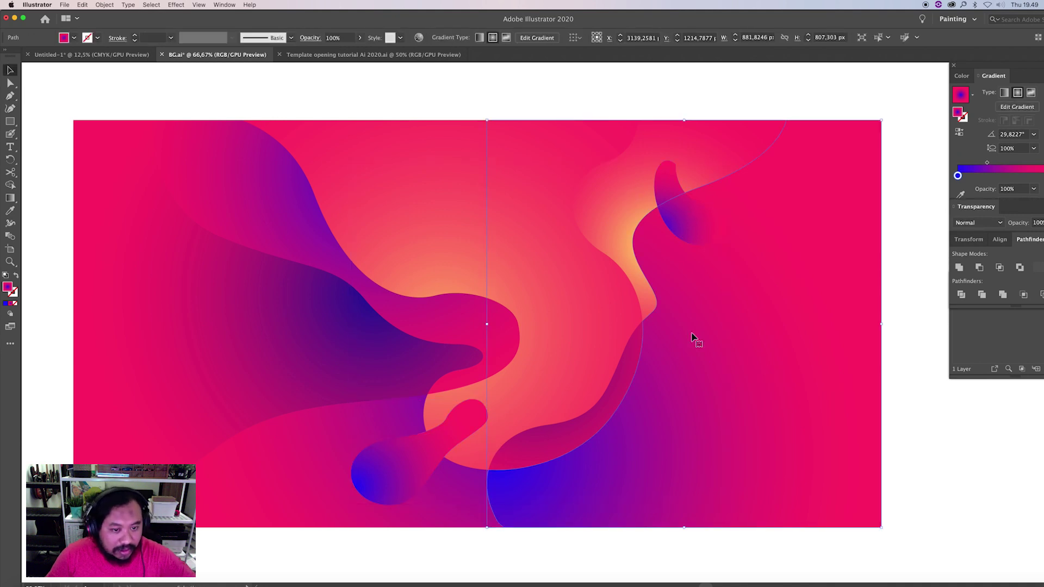
# Draw a long curling S-shaped blob across the left-centre, deselect, then select all
pyautogui.press('p')
pyautogui.click(410, 214)
pyautogui.moveTo(285, 296); pyautogui.dragTo(278, 296)
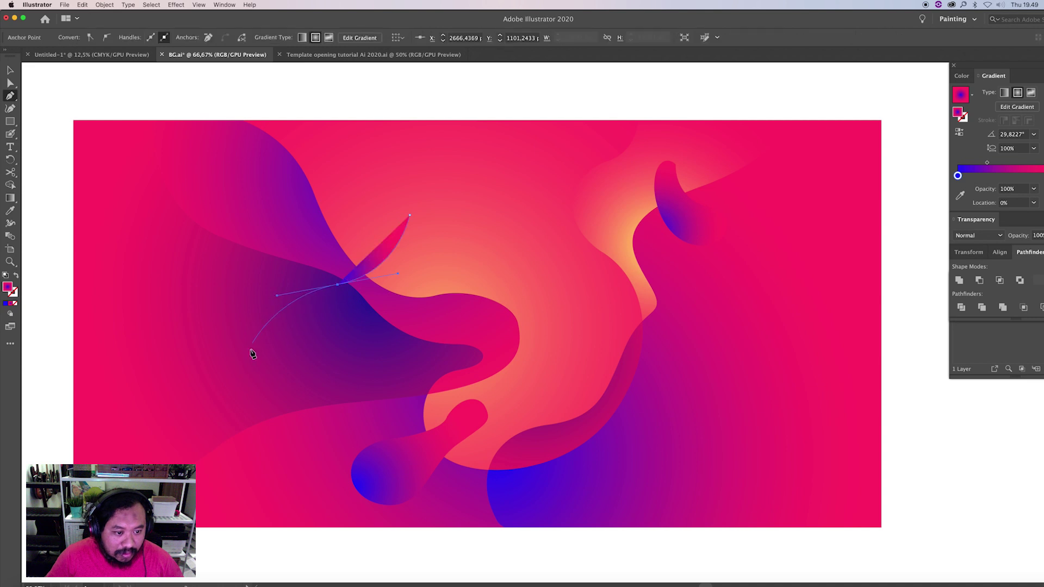
pyautogui.moveTo(221, 346); pyautogui.dragTo(230, 331)
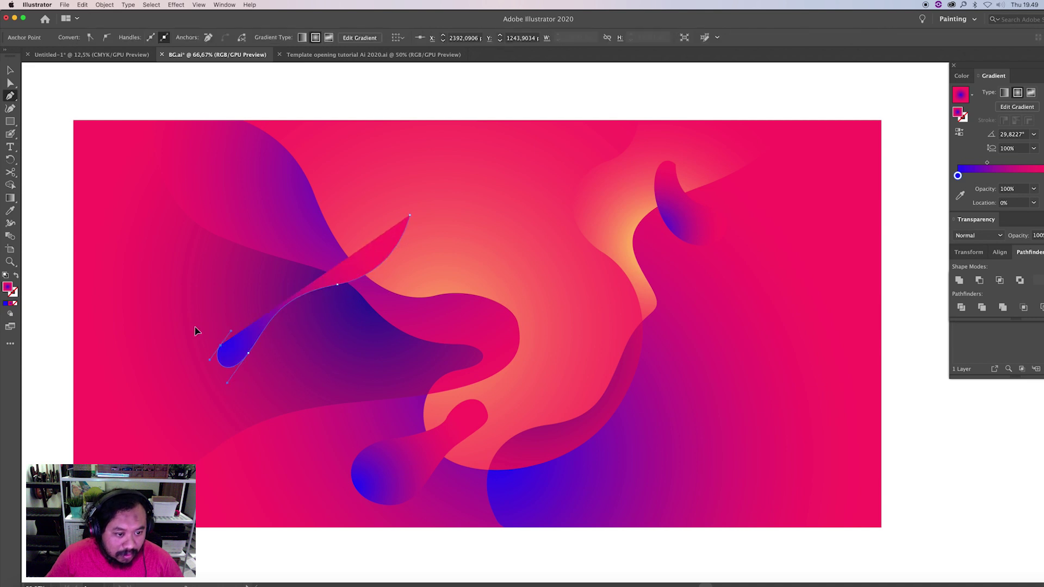
pyautogui.moveTo(219, 384); pyautogui.dragTo(257, 387)
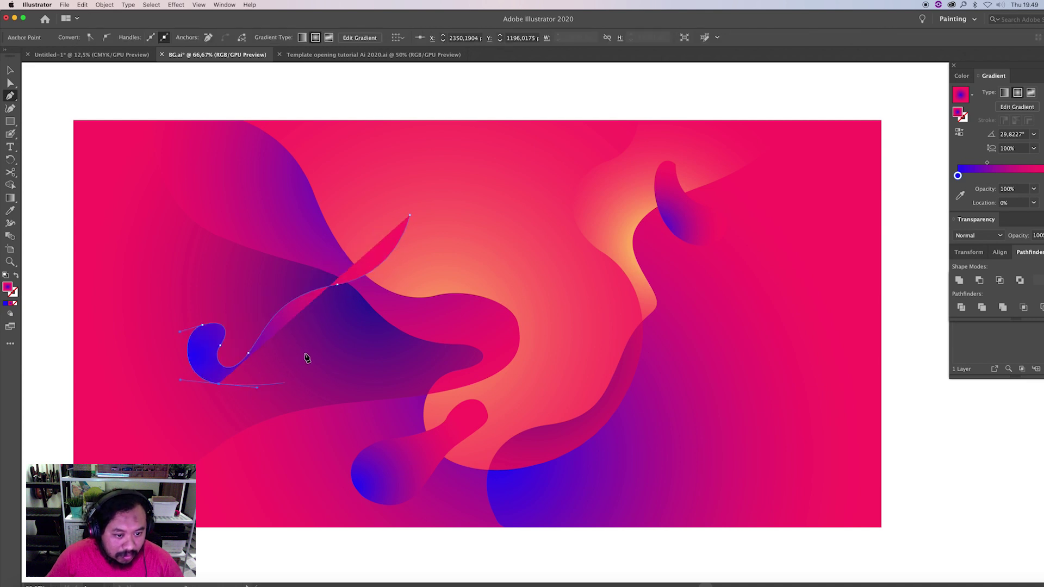
pyautogui.moveTo(374, 303); pyautogui.dragTo(391, 279)
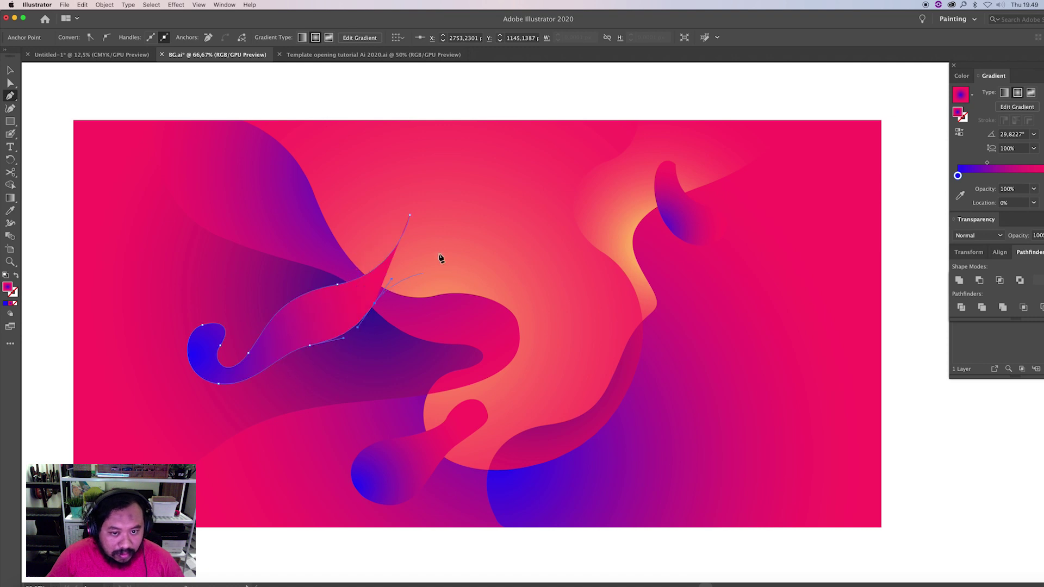
pyautogui.moveTo(463, 209)
pyautogui.mouseDown()
pyautogui.moveTo(447, 201)
pyautogui.moveTo(395, 244)
pyautogui.mouseUp()
pyautogui.click(409, 216)
pyautogui.press('v')
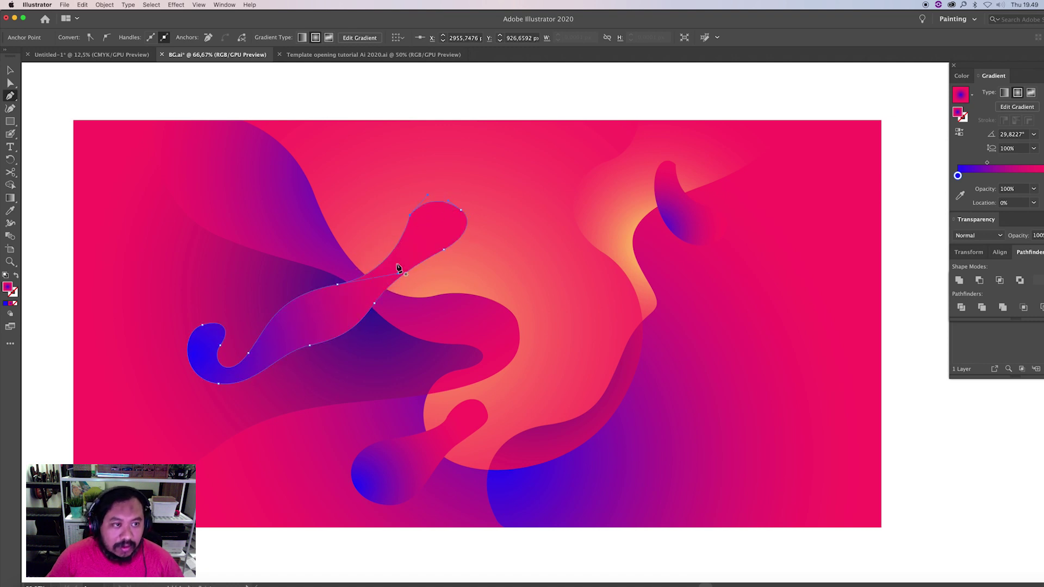
pyautogui.click(122, 100)
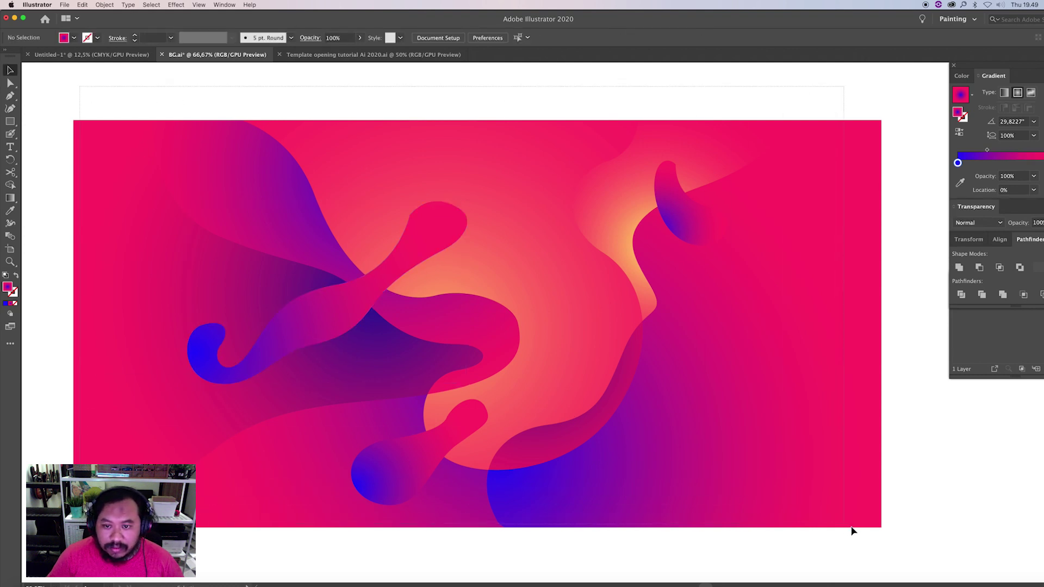
pyautogui.hotkey('ctrl', 'a')
# Use Shape Builder to split the overlapping blobs into separate curling, lower and top-right pieces
pyautogui.hotkey('shift', 'm')
pyautogui.click(370, 283)
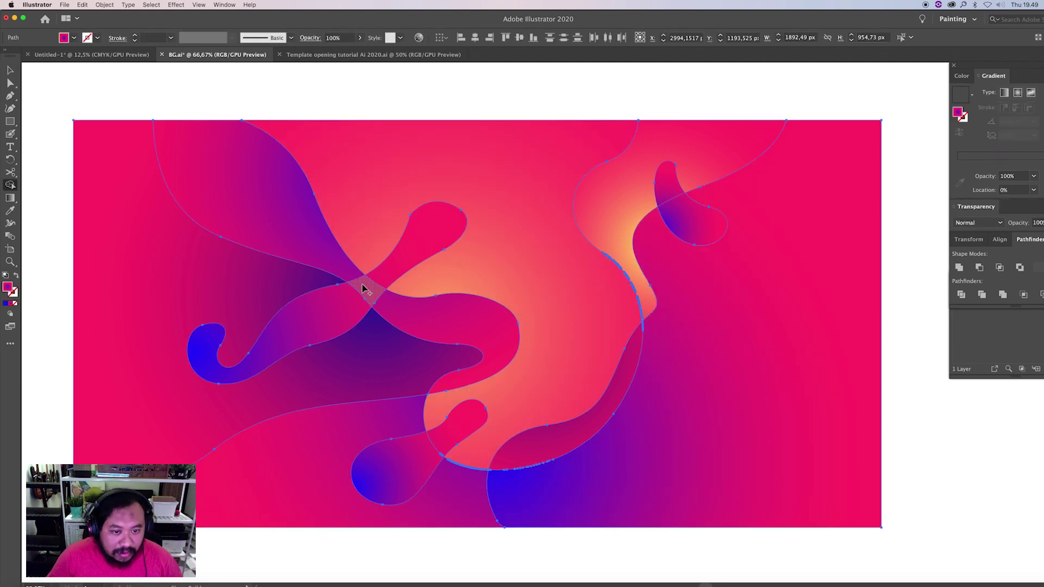
pyautogui.click(338, 317)
pyautogui.click(402, 447)
pyautogui.click(457, 432)
pyautogui.click(688, 234)
# Give the small top piece the sampled orange radial glow, aimed downward within it
pyautogui.press('a')
pyautogui.click(673, 188)
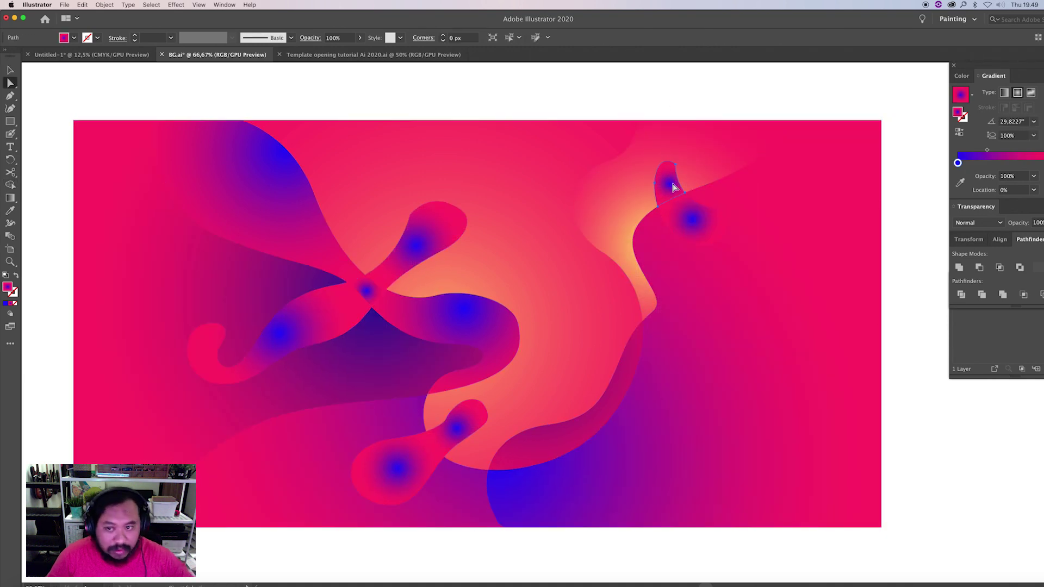
pyautogui.press('i')
pyautogui.click(649, 143)
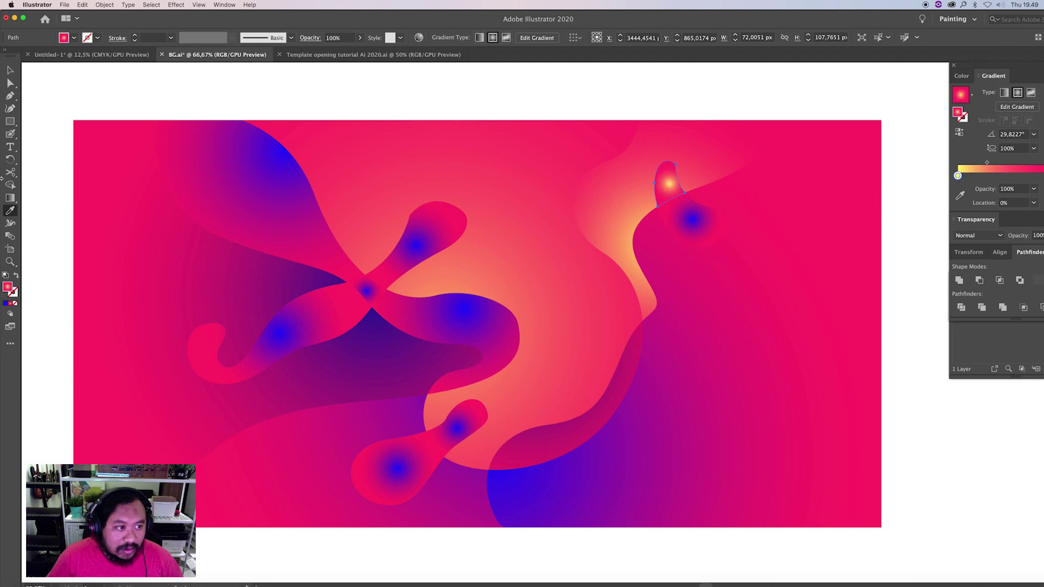
pyautogui.click(9, 198)
pyautogui.moveTo(676, 150); pyautogui.dragTo(687, 223)
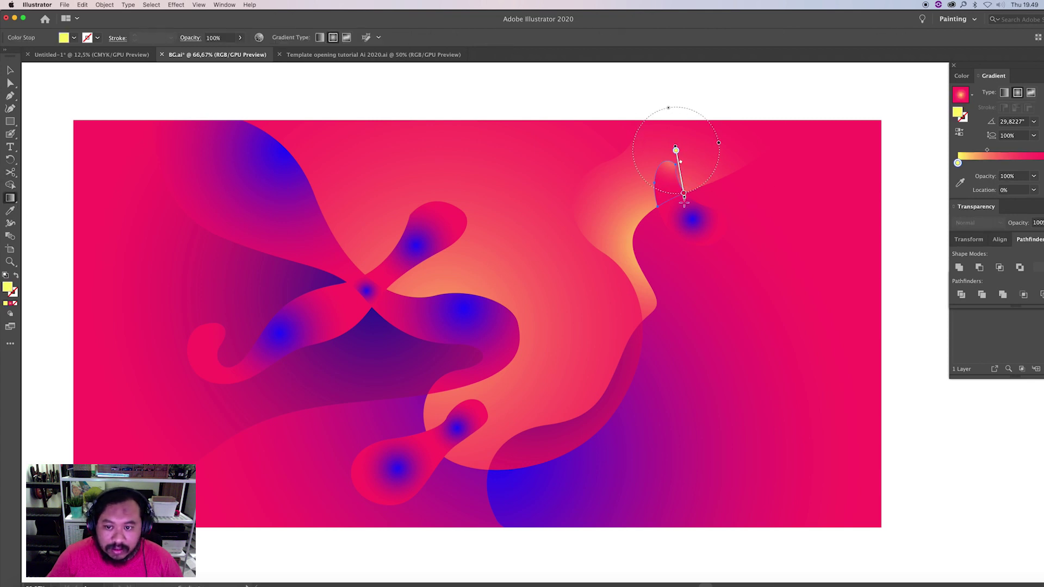
# Reposition the blue radial glow within the upper-right blob
pyautogui.press('a')
pyautogui.click(690, 225)
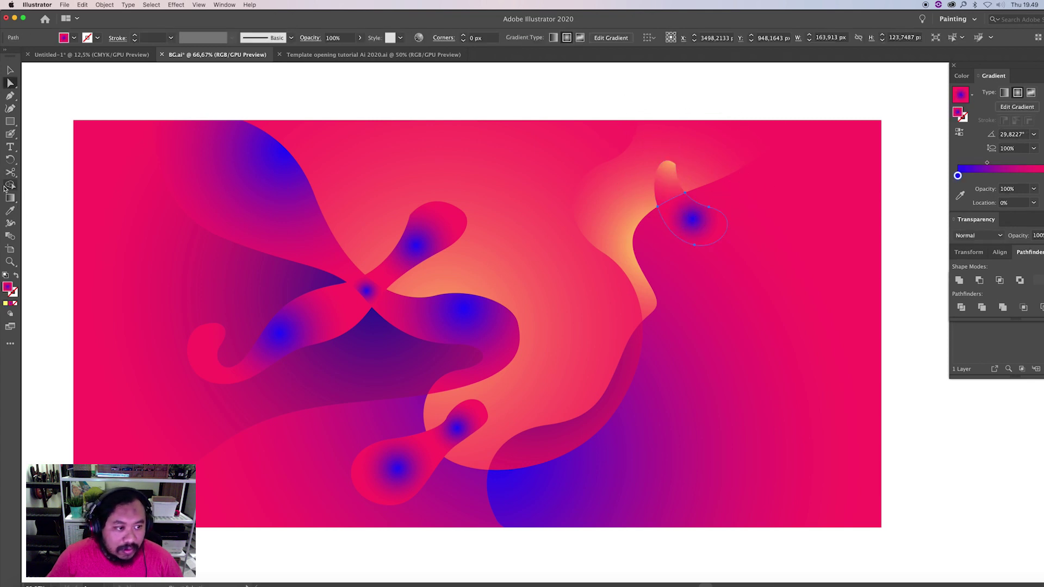
pyautogui.click(10, 198)
pyautogui.moveTo(687, 258); pyautogui.dragTo(736, 172)
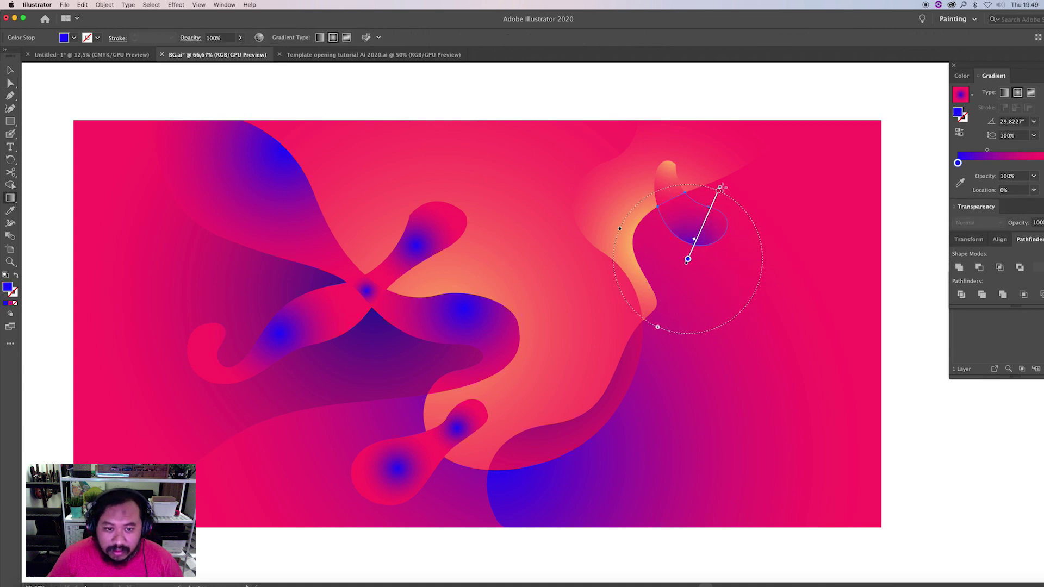
# Give the X-shaped blob and its small centre piece the orange glow gradient, aimed from the upper lobe
pyautogui.press('a')
pyautogui.click(380, 294)
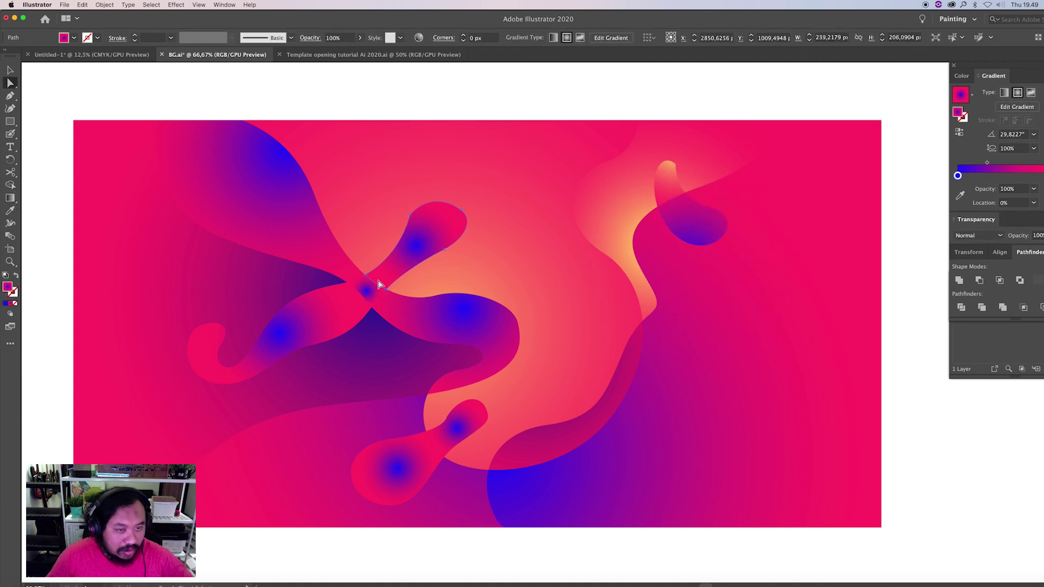
pyautogui.press('i')
pyautogui.click(329, 197)
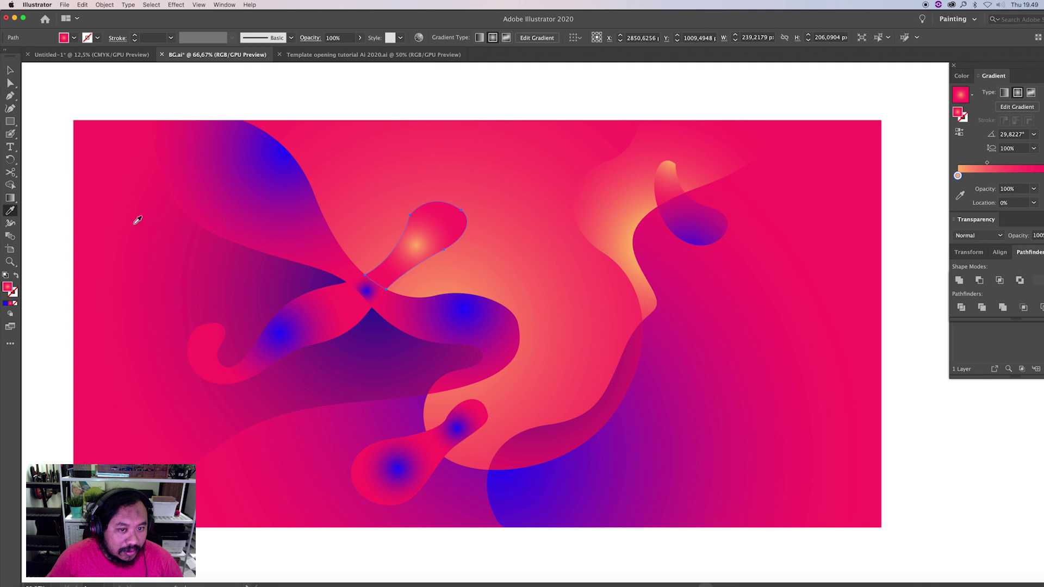
pyautogui.click(10, 198)
pyautogui.moveTo(455, 204); pyautogui.dragTo(357, 301)
pyautogui.click(356, 301)
pyautogui.press('i')
pyautogui.click(388, 274)
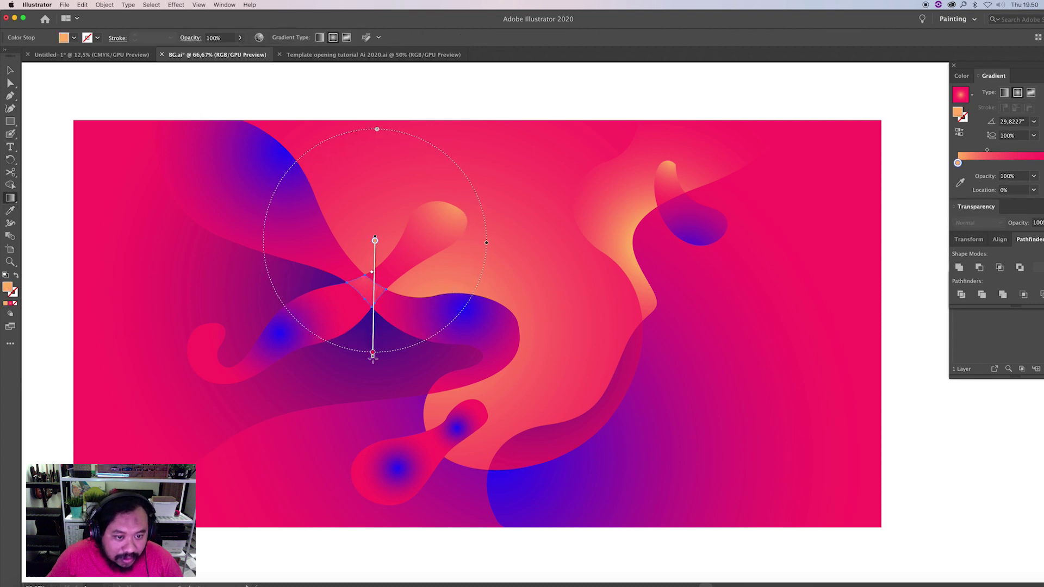
# Stretch the blue glow across the lower-left curling blob and place it at the teardrop's end
pyautogui.press('a')
pyautogui.click(265, 321)
pyautogui.click(10, 198)
pyautogui.moveTo(216, 380); pyautogui.dragTo(403, 333)
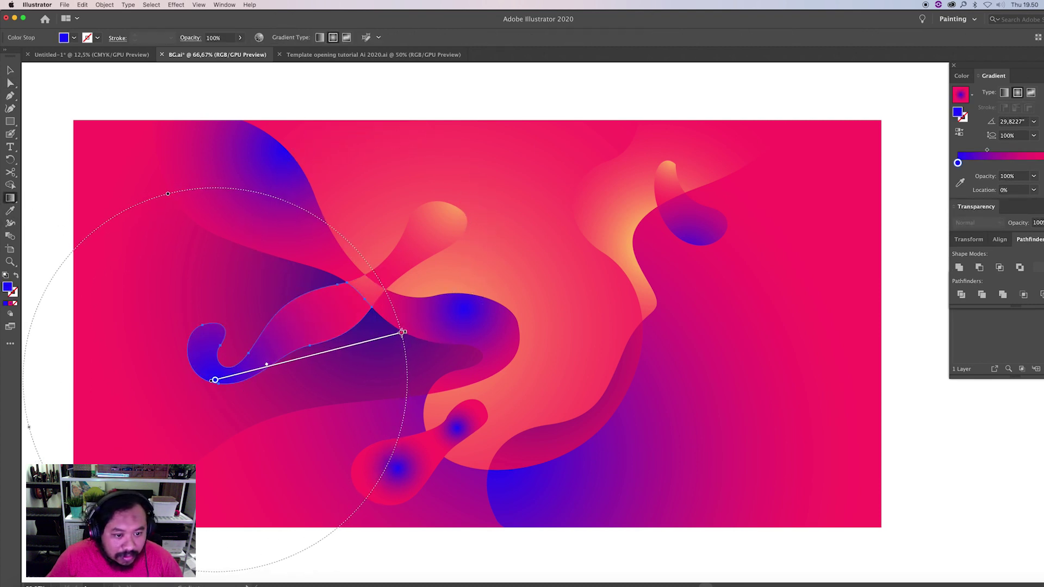
pyautogui.press('a')
pyautogui.click(435, 443)
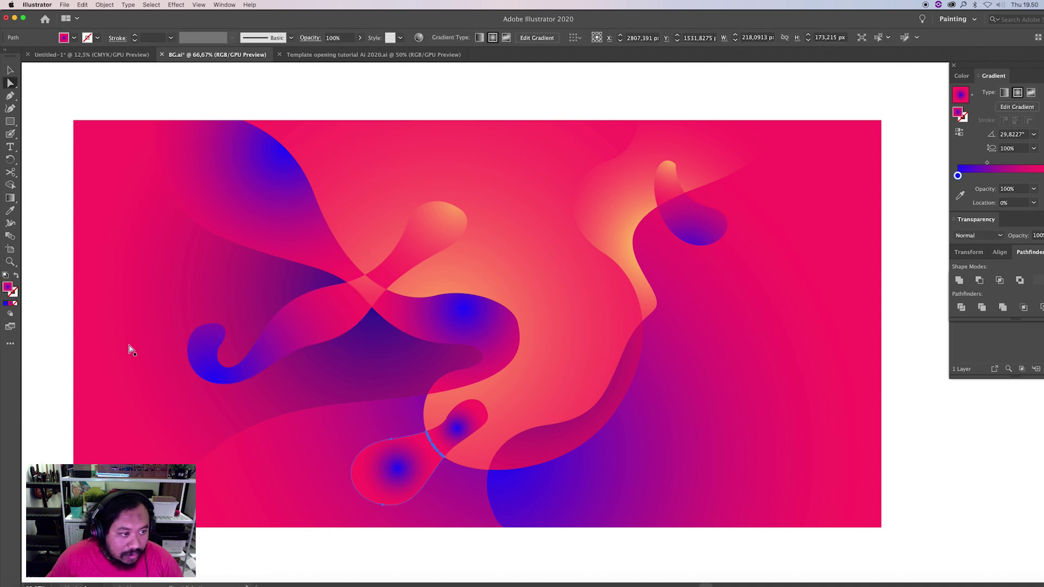
pyautogui.click(10, 197)
pyautogui.moveTo(415, 514); pyautogui.dragTo(471, 400)
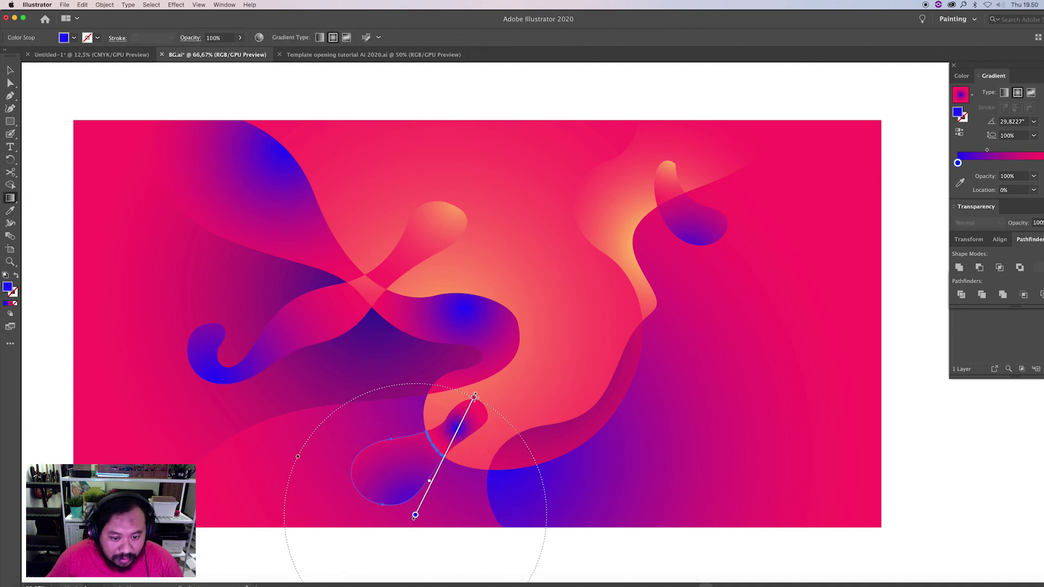
# Give the teardrop's small upper piece a downward peach-orange glow, then deselect everything
pyautogui.press('a')
pyautogui.click(468, 429)
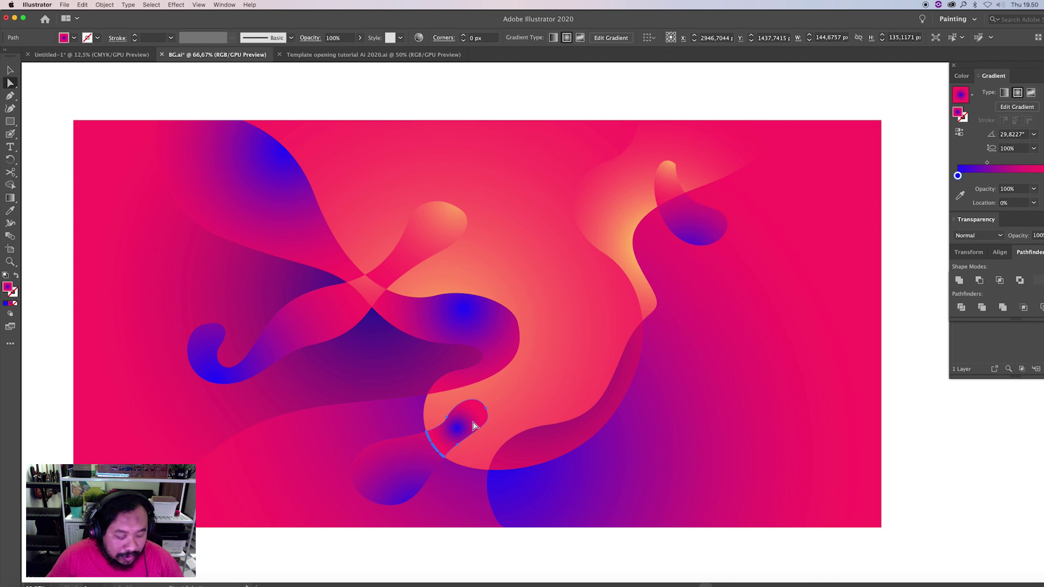
pyautogui.press('i')
pyautogui.click(509, 380)
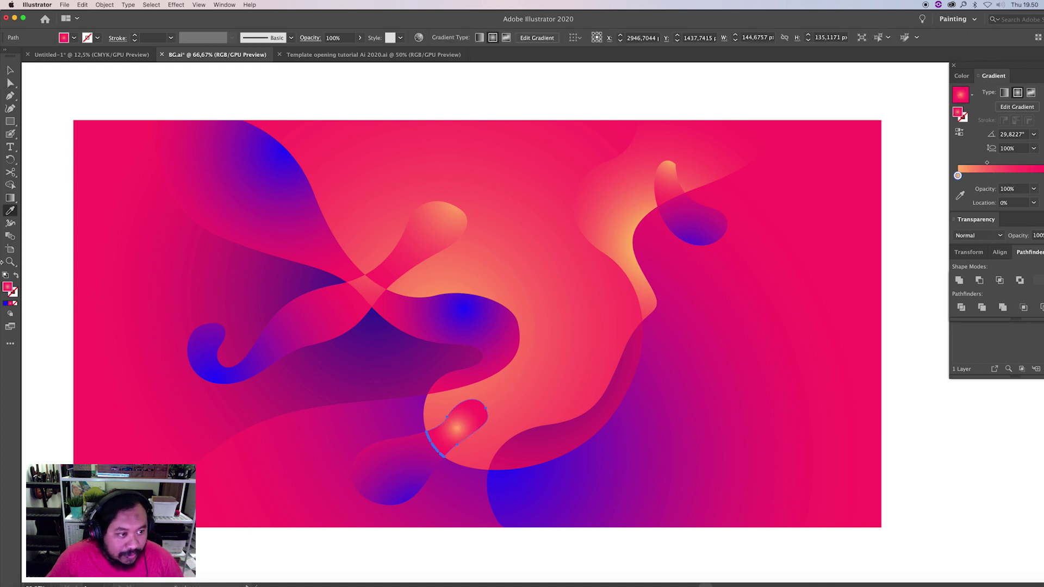
pyautogui.click(10, 198)
pyautogui.moveTo(474, 393); pyautogui.dragTo(465, 489)
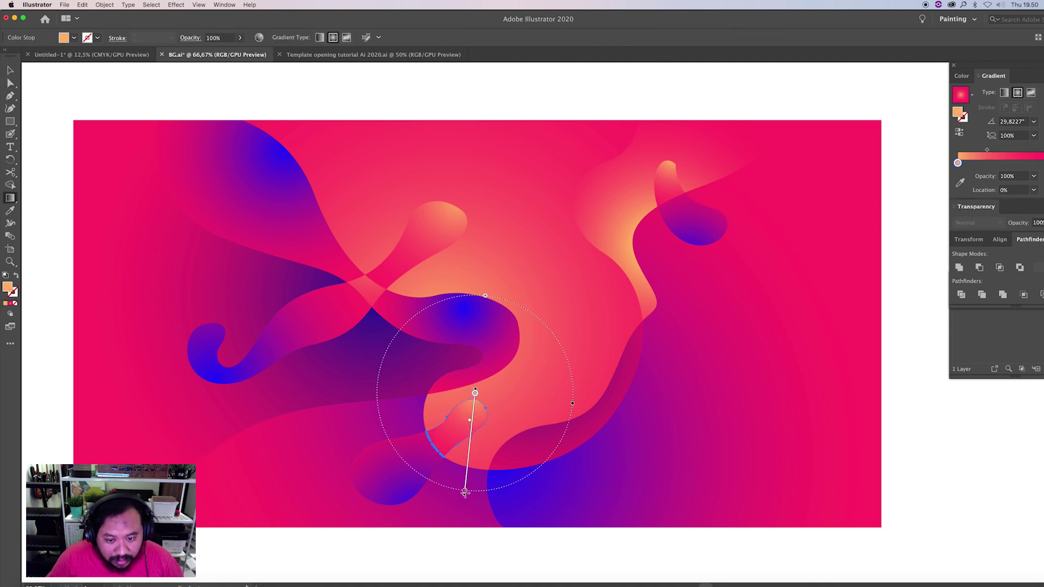
pyautogui.press('v')
pyautogui.click(805, 403)
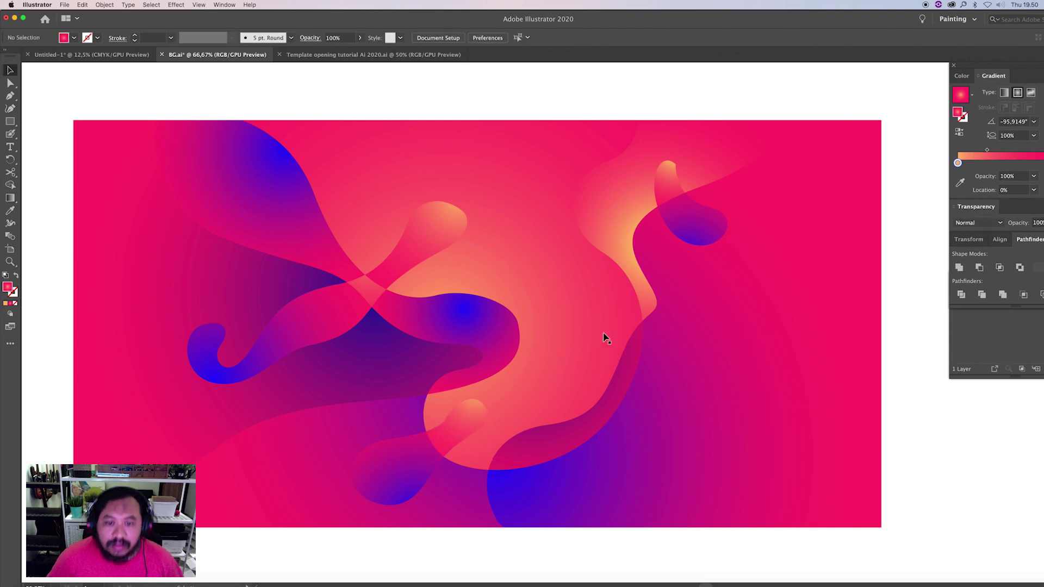
pyautogui.press('z')
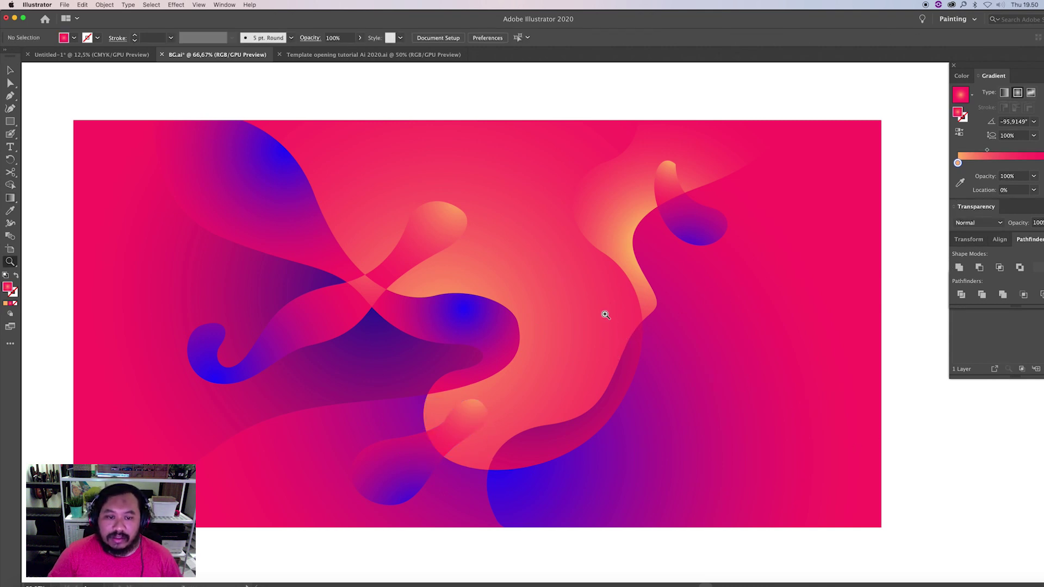